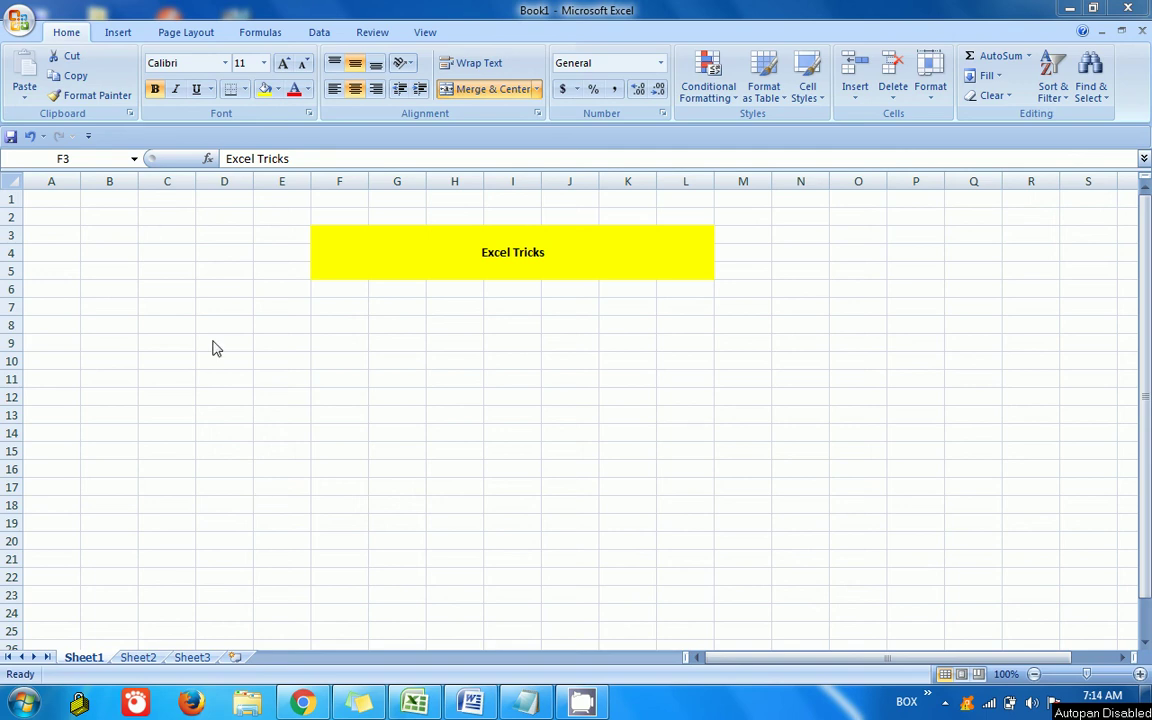
# Step: Enter the demo numbers 1, 2, 3 in D10:D12
pyautogui.click(157, 330)
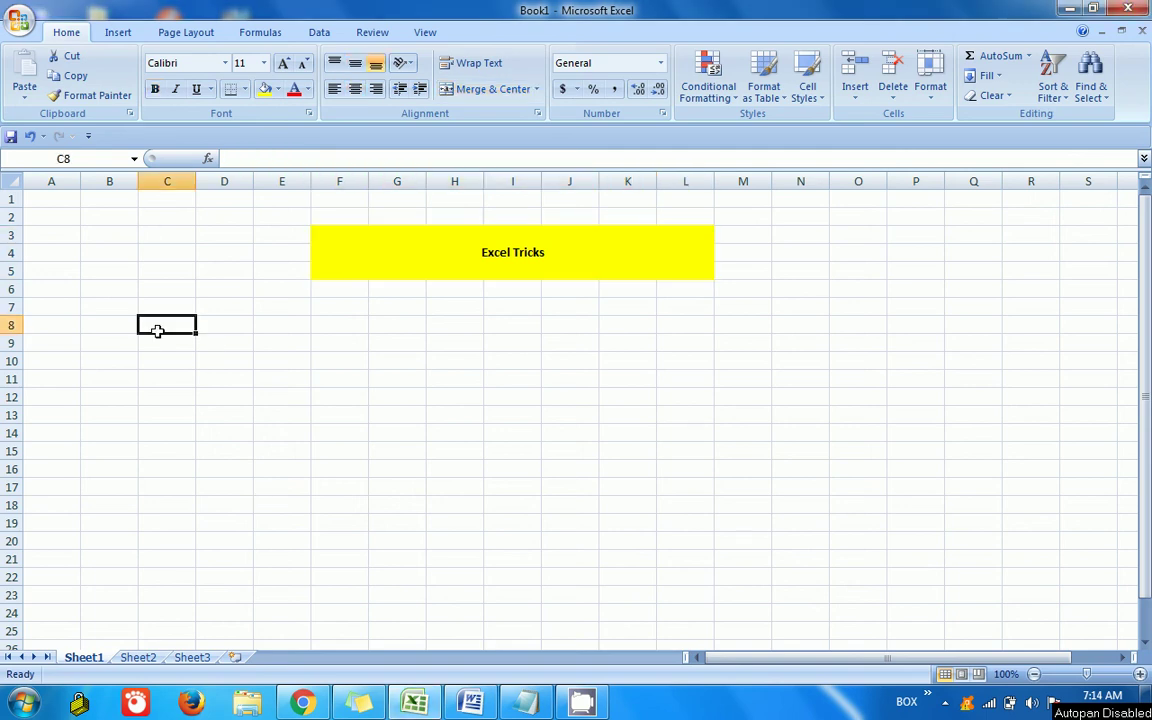
pyautogui.click(224, 360)
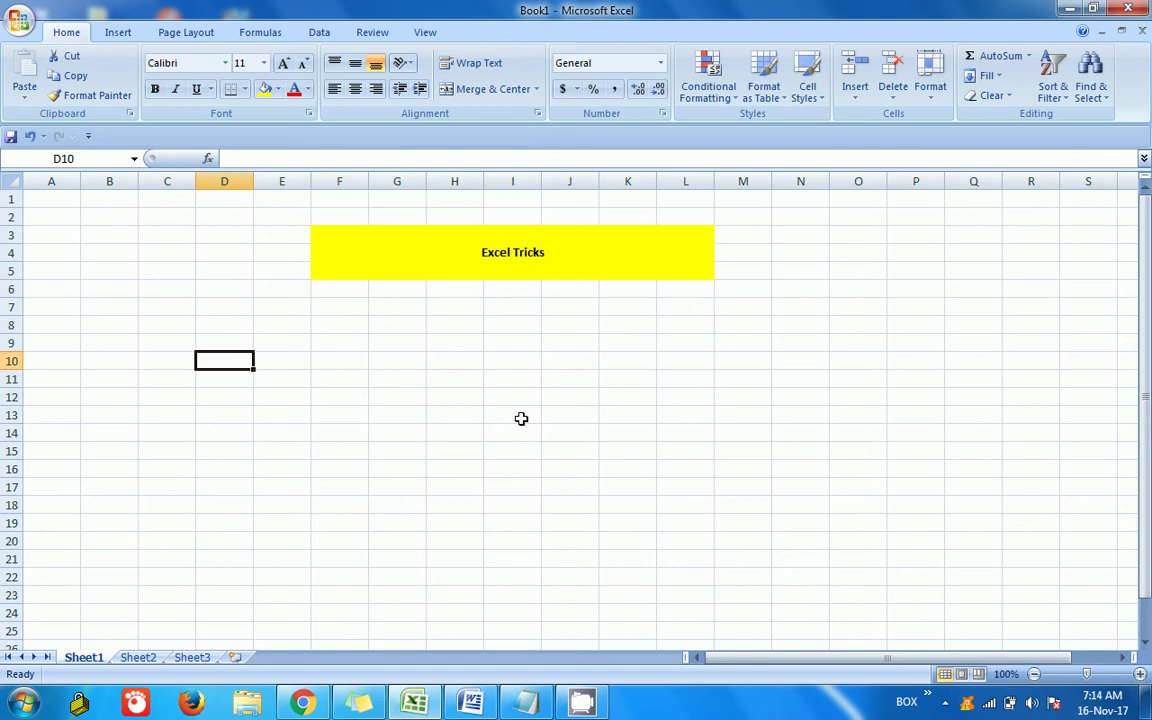
pyautogui.click(446, 407)
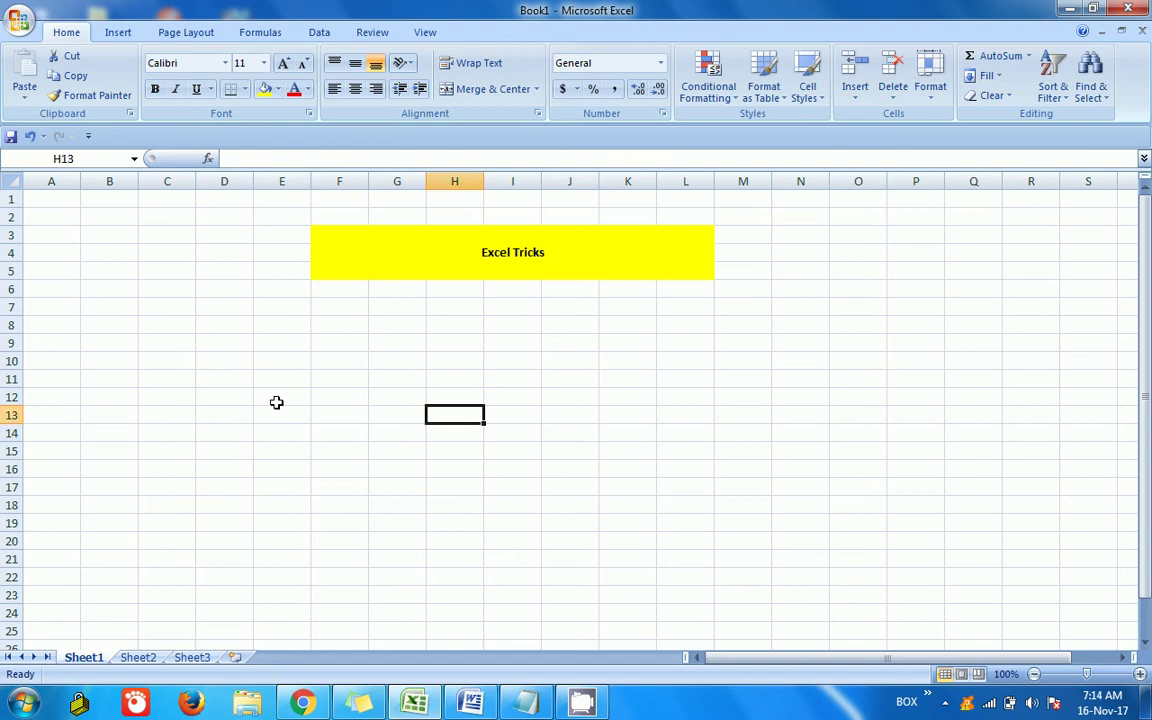
pyautogui.click(226, 362)
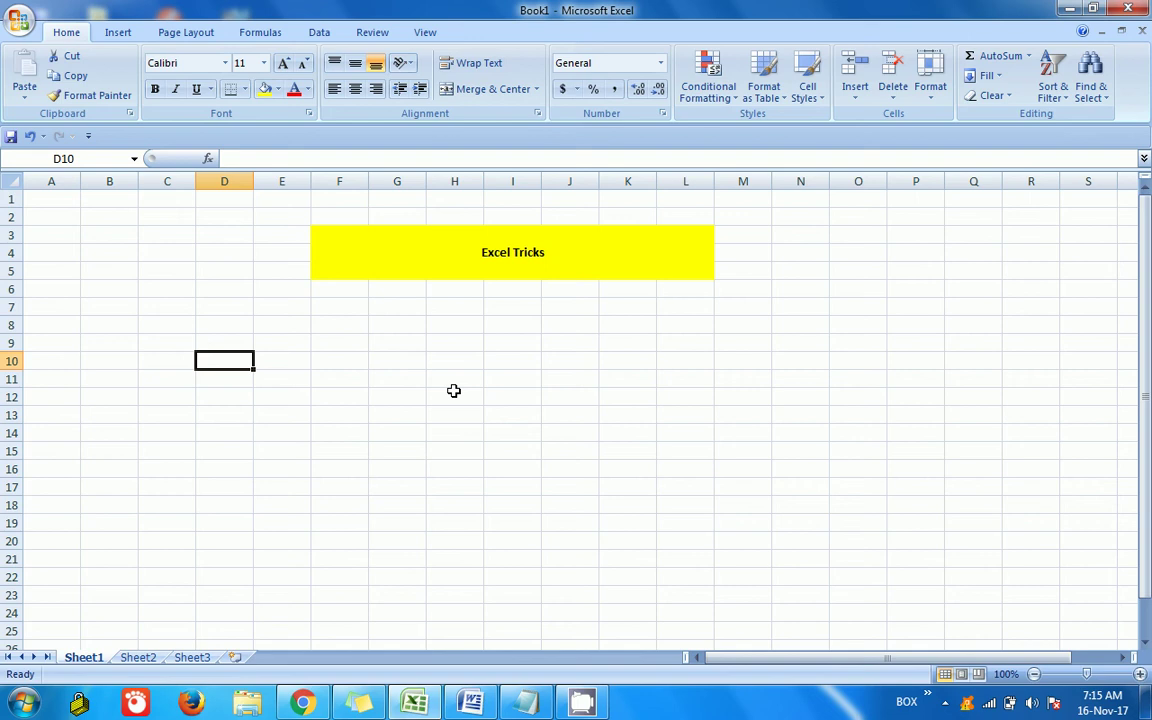
pyautogui.write('1')
pyautogui.press('Return')
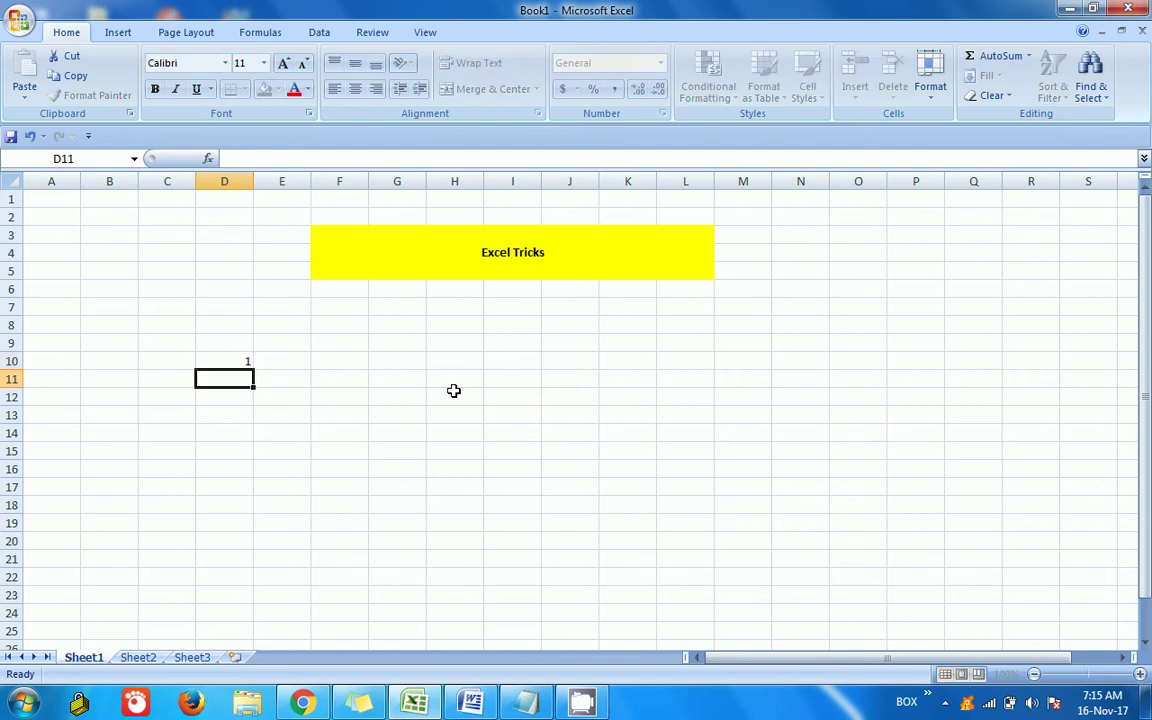
pyautogui.write('2')
pyautogui.press('Return')
pyautogui.write('3')
pyautogui.press('Tab')
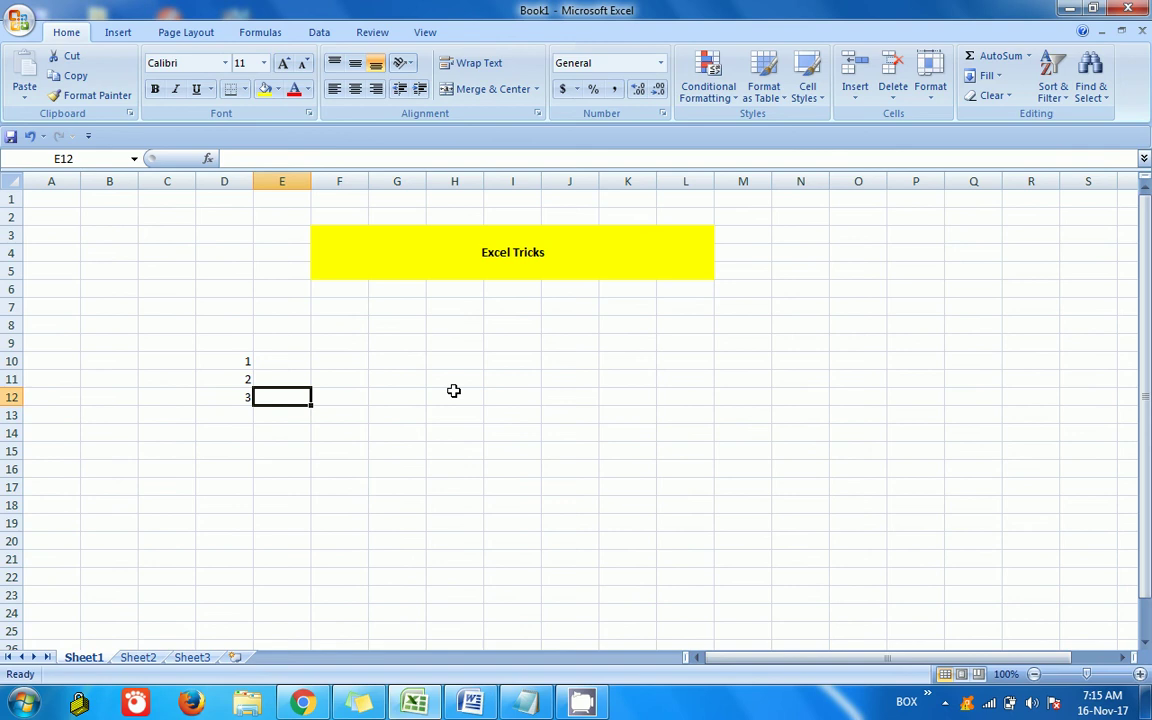
# Step: Enter the demo numbers 1, 2, 3 in E10:E12
pyautogui.press('Up')
pyautogui.press('Up')
pyautogui.write('1')
pyautogui.press('Return')
pyautogui.write('2')
pyautogui.press('Return')
pyautogui.write('3')
pyautogui.press('Up')
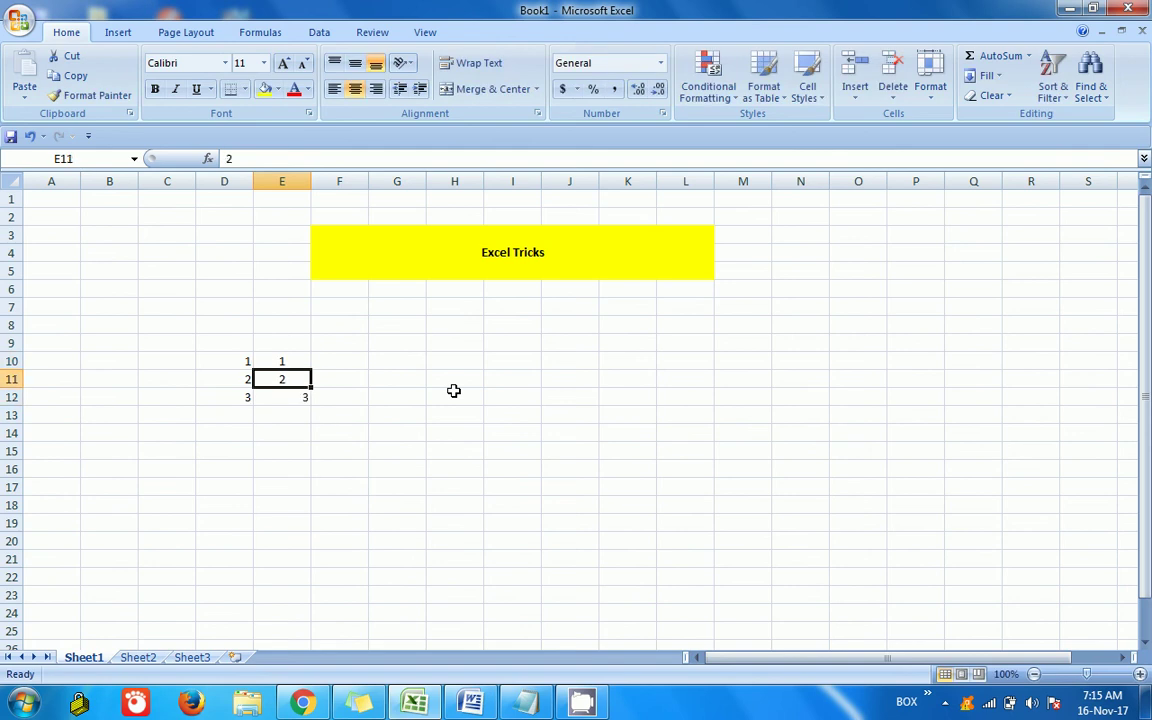
pyautogui.press('Up')
# Step: Put a sum formula in F10 adding the D and E values
pyautogui.press('Right')
pyautogui.write('=')
pyautogui.press('Left')
pyautogui.press('Left')
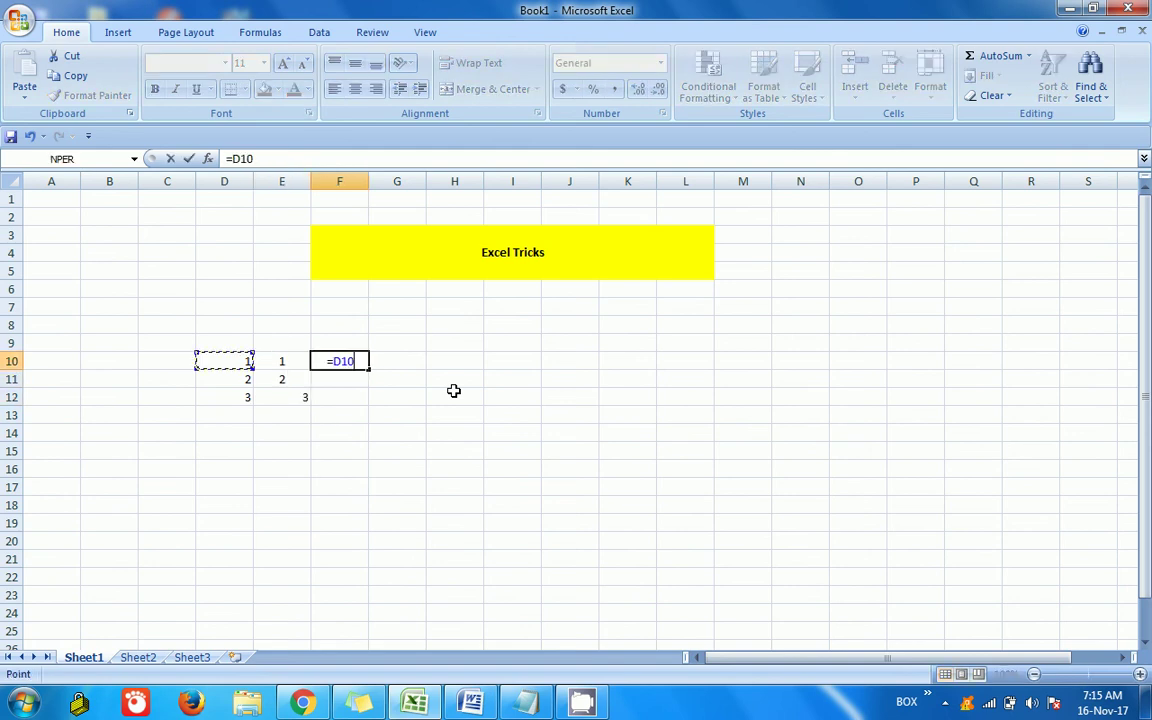
pyautogui.write('+')
pyautogui.press('Left')
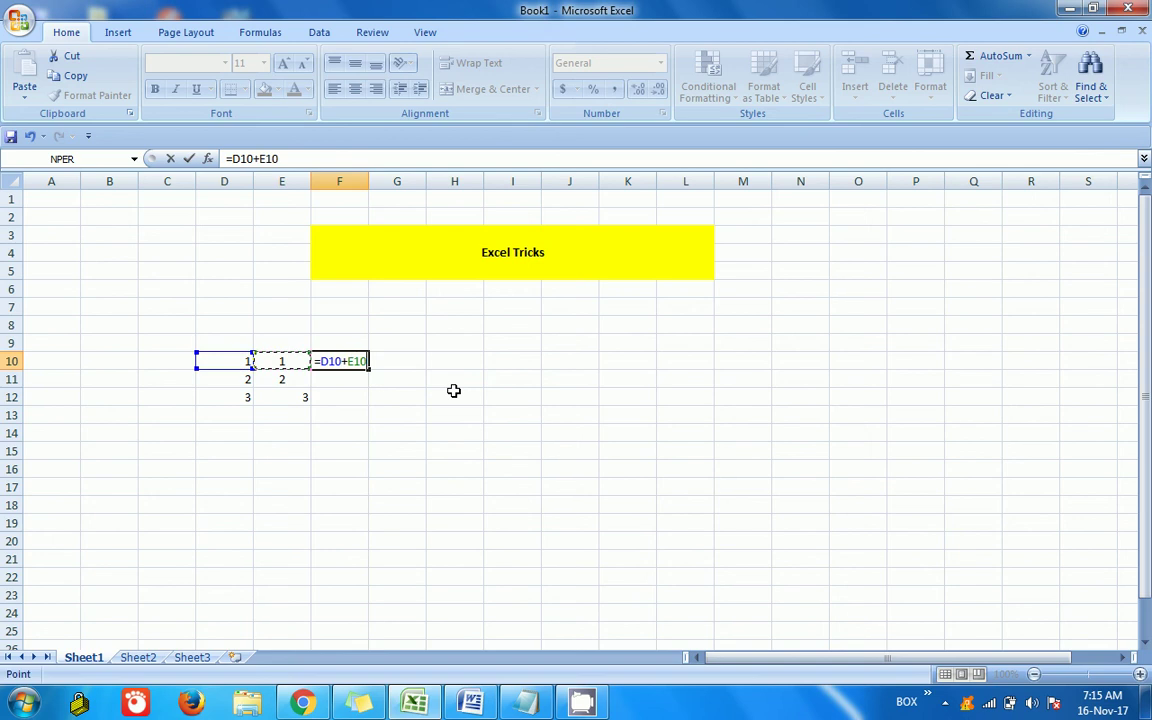
pyautogui.press('Return')
# Step: Copy the F10 sum formula into F11:F12, then clear those cells again
pyautogui.press('Down')
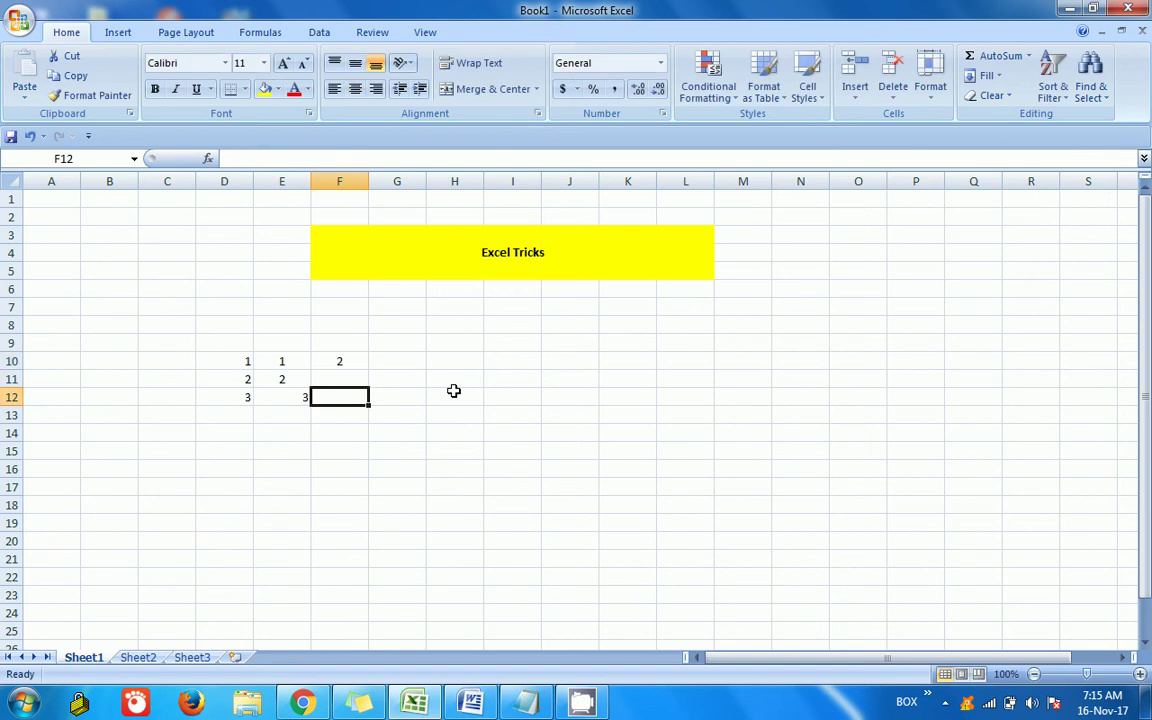
pyautogui.press('Up')
pyautogui.press('Up')
pyautogui.hotkey('ctrl', 'c')
pyautogui.press('Down')
pyautogui.hotkey('shift', 'Down')
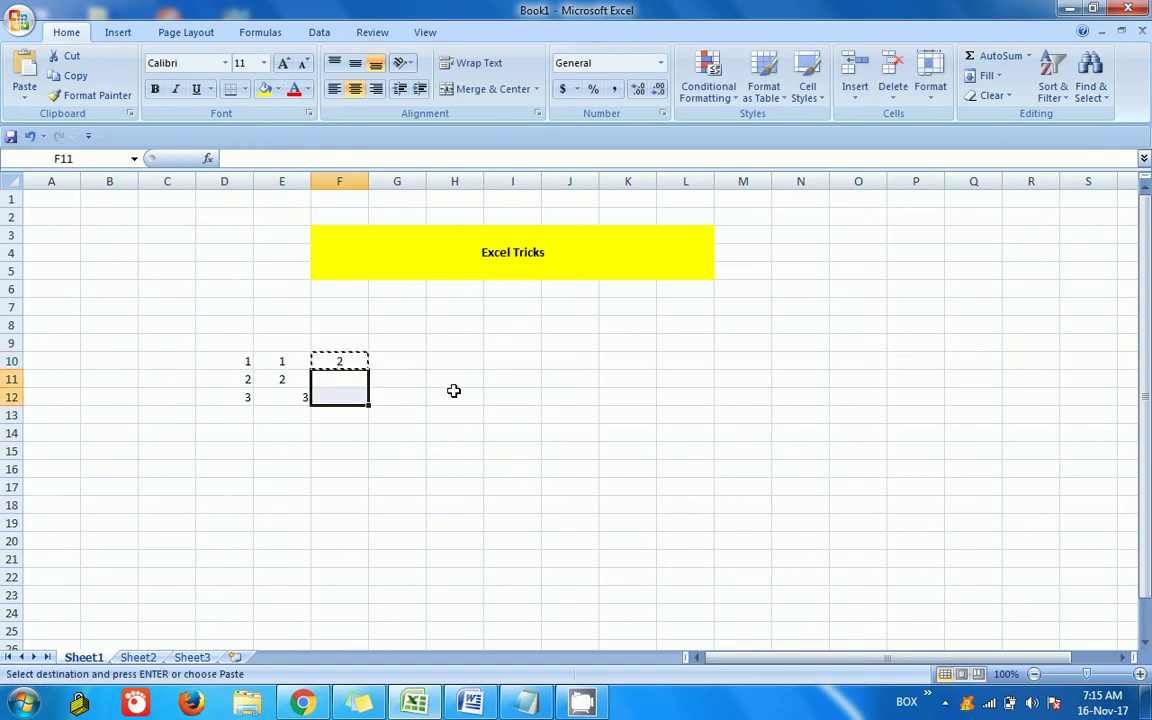
pyautogui.hotkey('ctrl', 'v')
pyautogui.press('Escape')
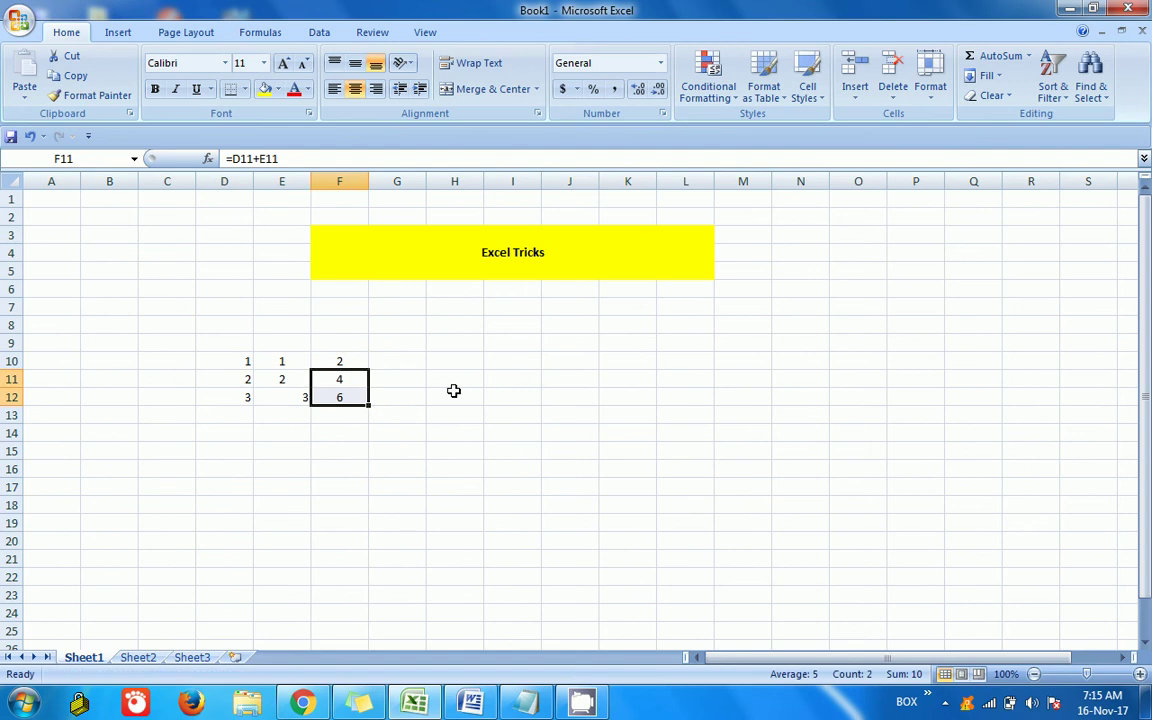
pyautogui.press('Delete')
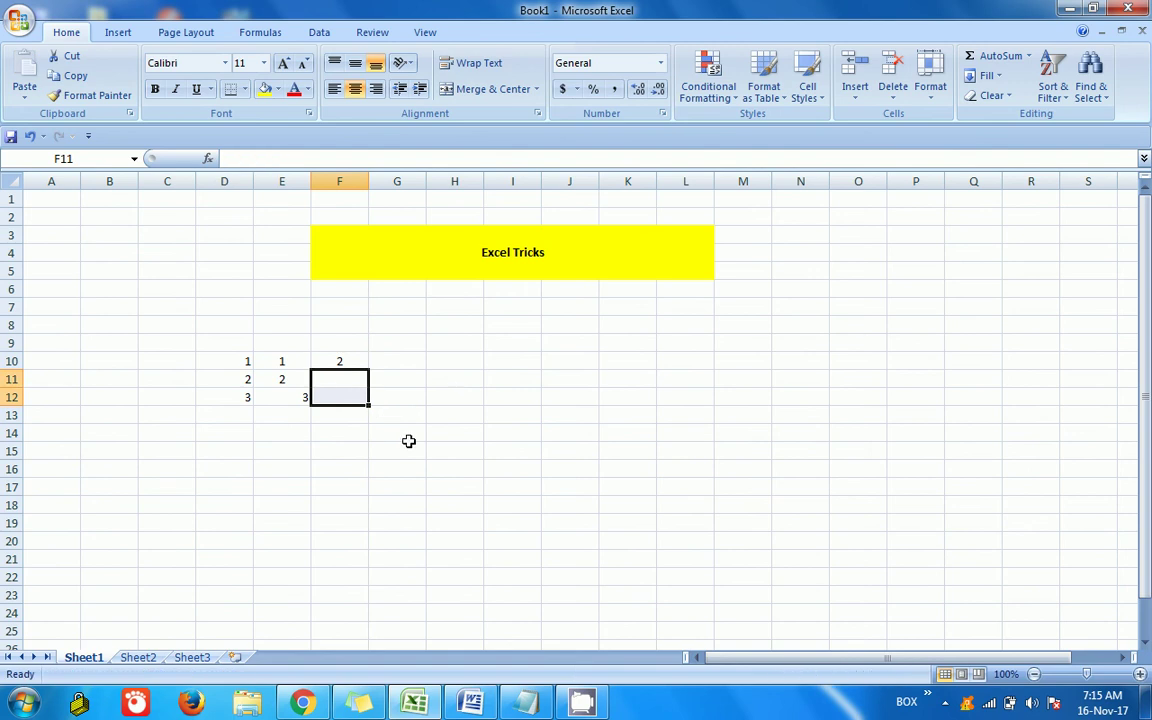
# Step: Copy the numbers in D11:E12 down into D13:E14
pyautogui.press('Left')
pyautogui.press('Left')
pyautogui.hotkey('shift', 'Right')
pyautogui.hotkey('shift', 'Down')
pyautogui.hotkey('ctrl', 'c')
pyautogui.press('Down')
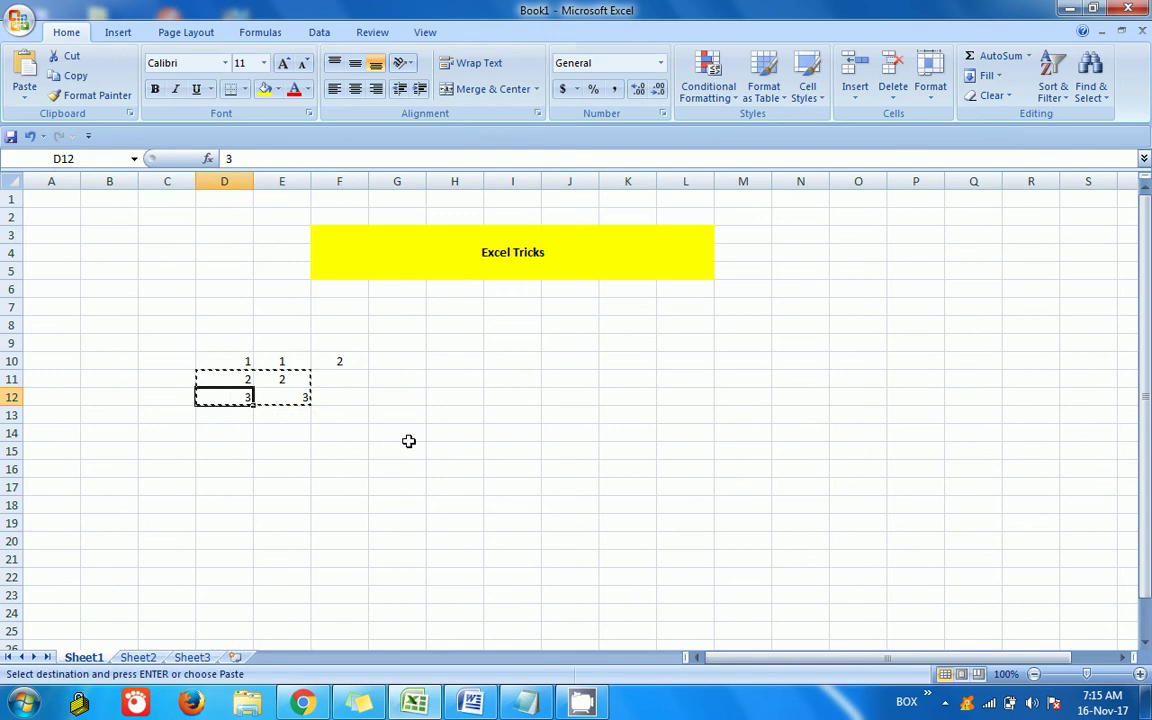
pyautogui.press('Down')
pyautogui.hotkey('ctrl', 'v')
pyautogui.press('Escape')
# Step: Fill the F10 sum formula down to F14 and check the results
pyautogui.press('Down')
pyautogui.press('Right')
pyautogui.hotkey('ctrl', 'shift', 'Up')
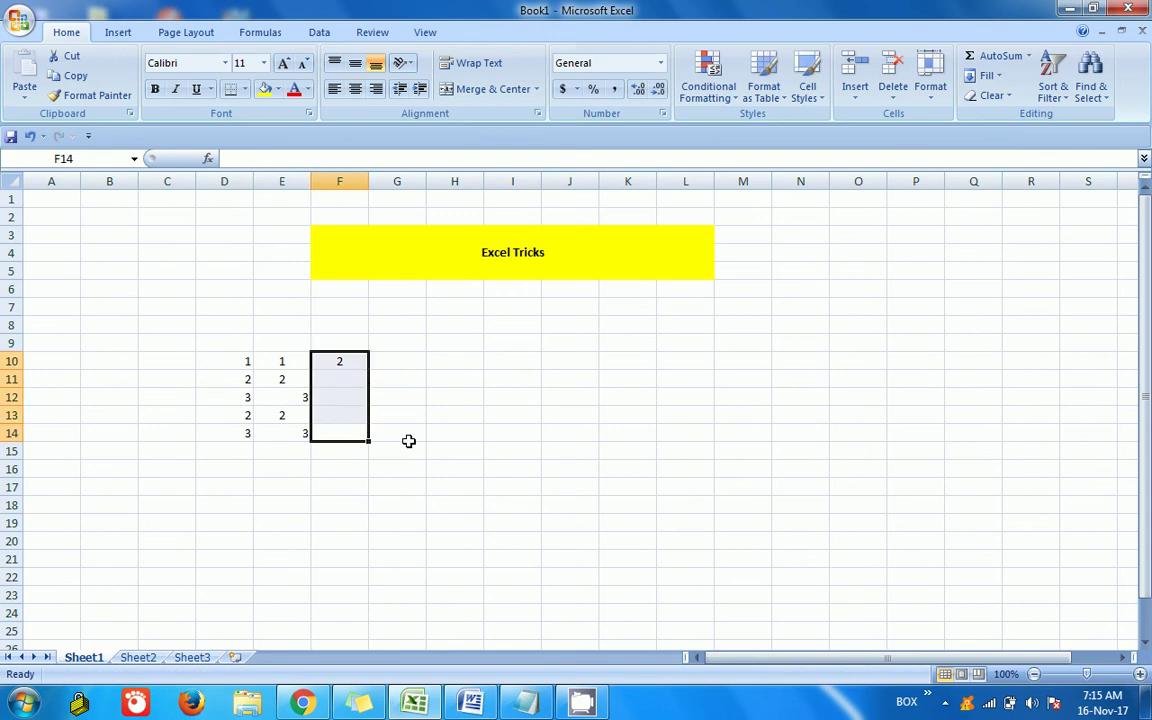
pyautogui.hotkey('ctrl', 'd')
pyautogui.click(430, 469)
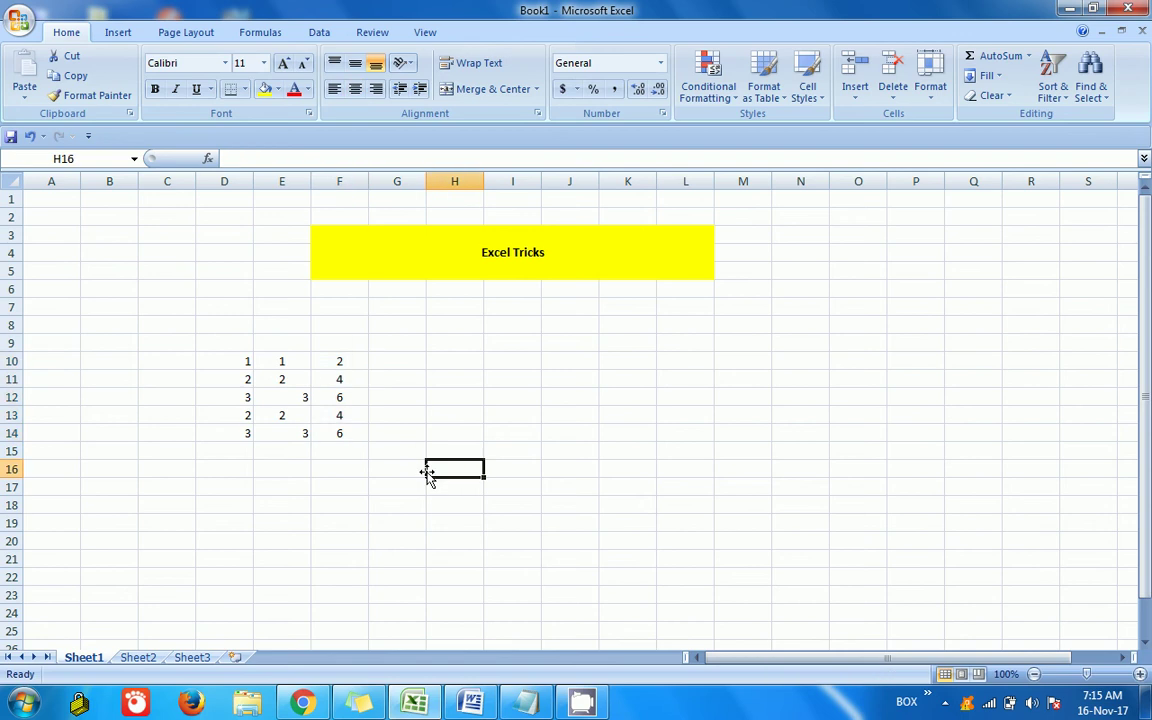
pyautogui.click(342, 434)
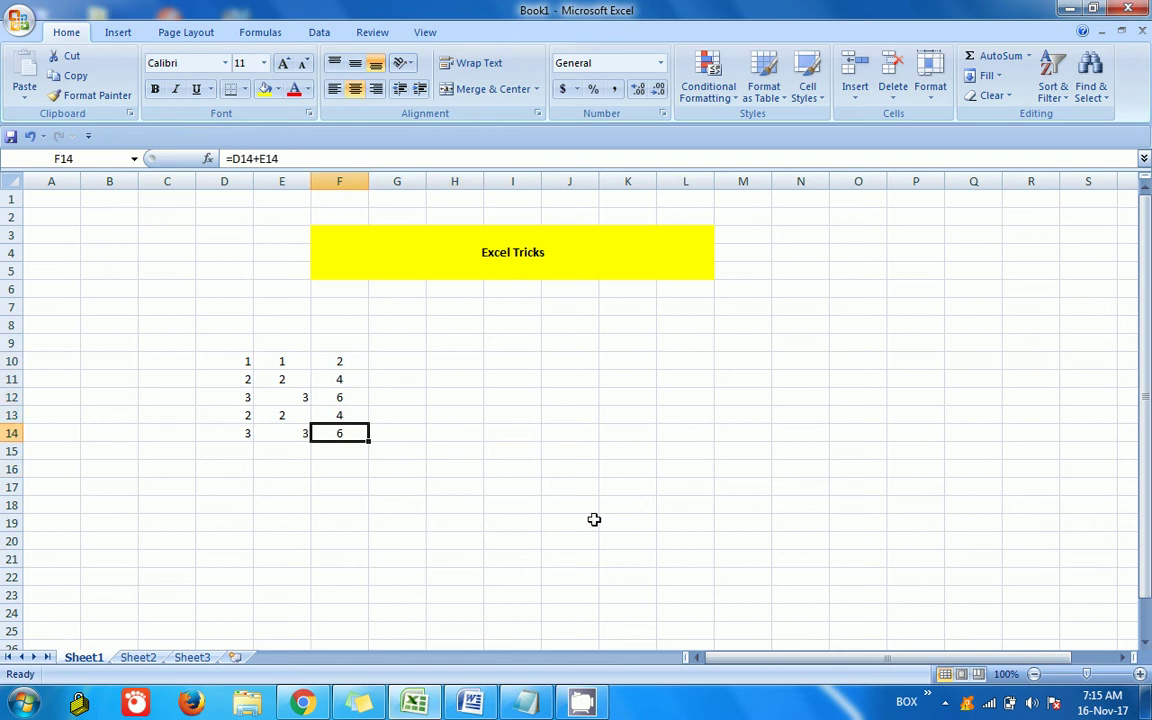
pyautogui.hotkey('ctrl', 'shift', 'Up')
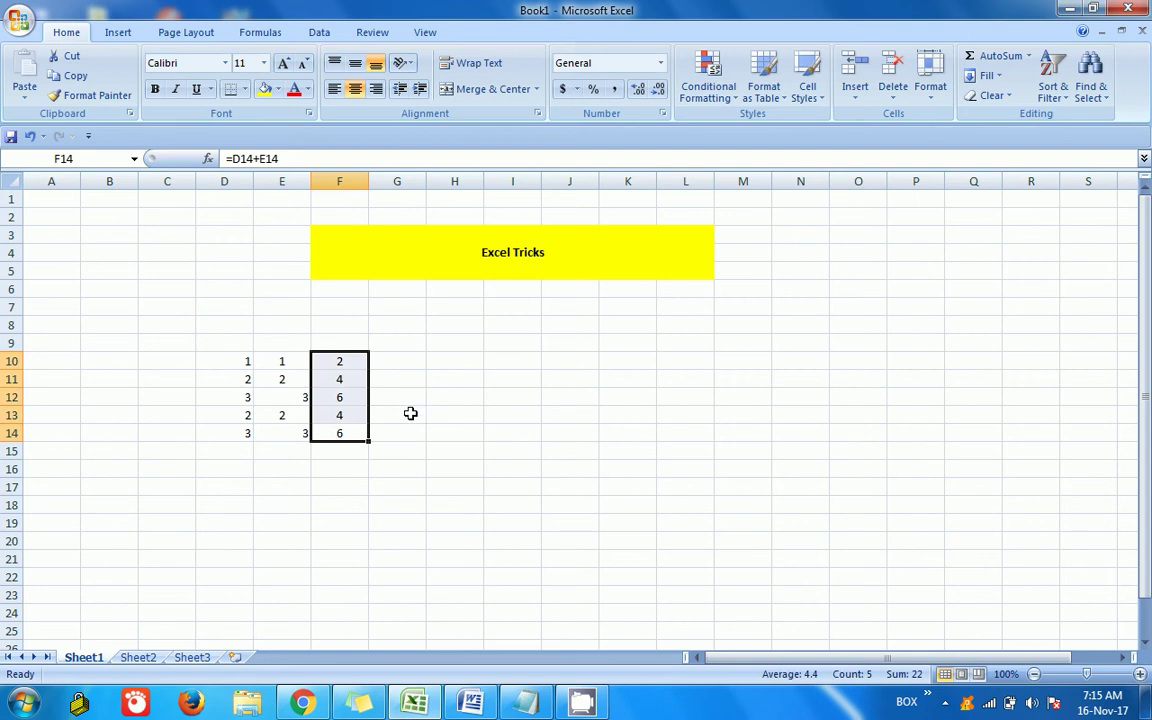
pyautogui.click(434, 376)
# Step: Clear all the demo numbers from D10:G15
pyautogui.moveTo(231, 354); pyautogui.dragTo(396, 442)
pyautogui.press('Delete')
pyautogui.click(465, 432)
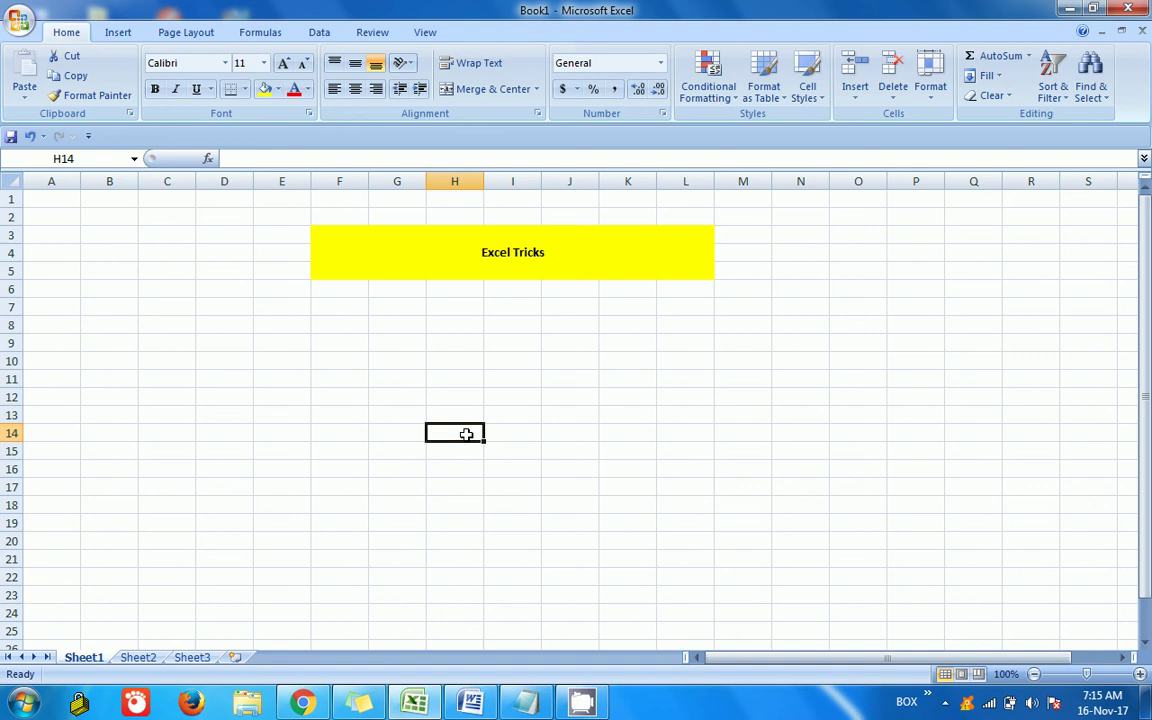
# Step: Start the key table at C10, then select its keys C11:C14 and values D11:F14
pyautogui.click(157, 365)
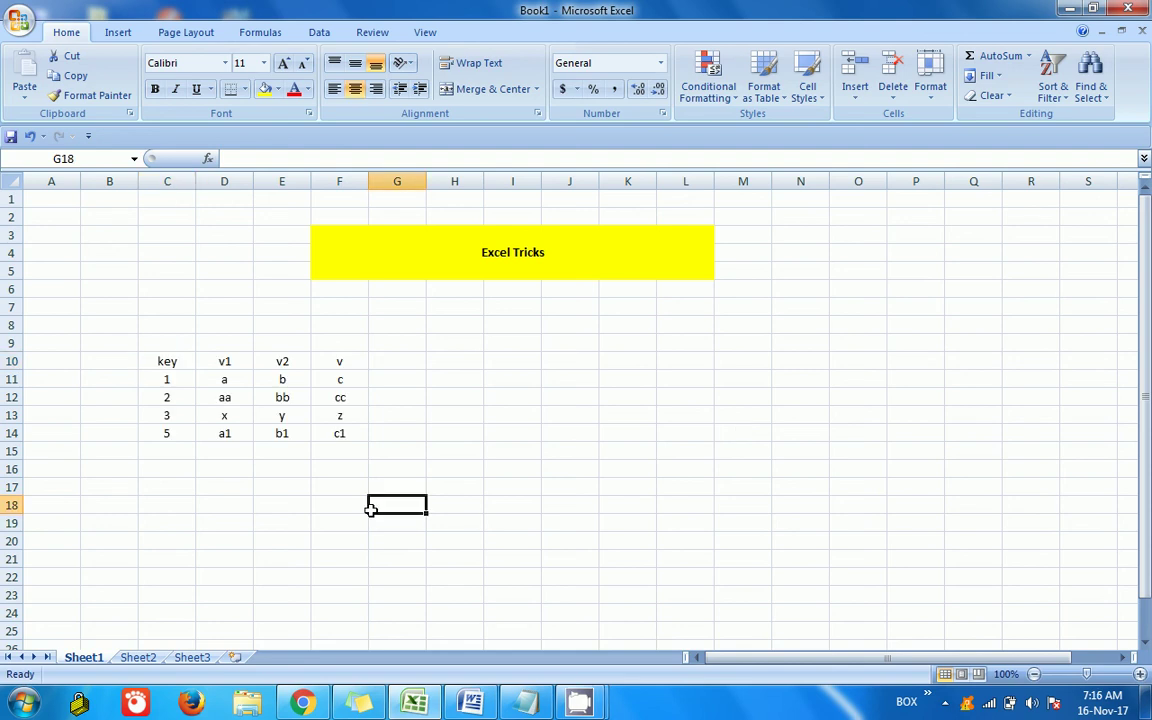
pyautogui.click(339, 469)
pyautogui.moveTo(165, 362); pyautogui.dragTo(340, 452)
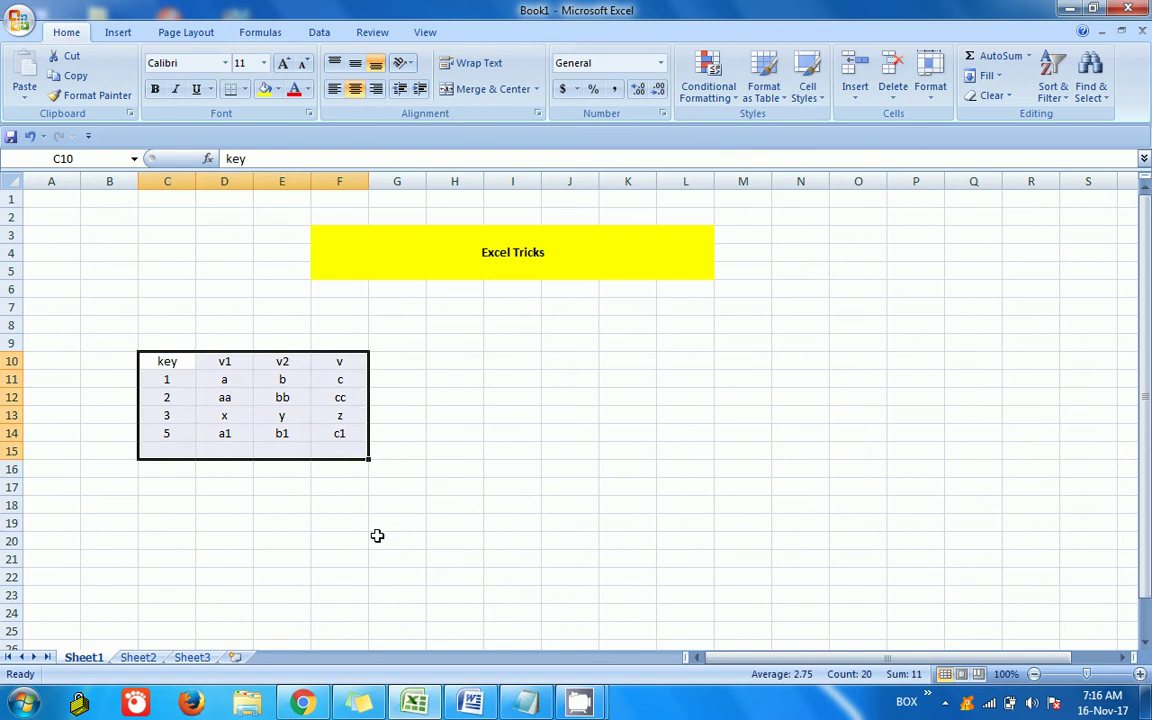
pyautogui.click(377, 536)
pyautogui.moveTo(175, 373); pyautogui.dragTo(180, 433)
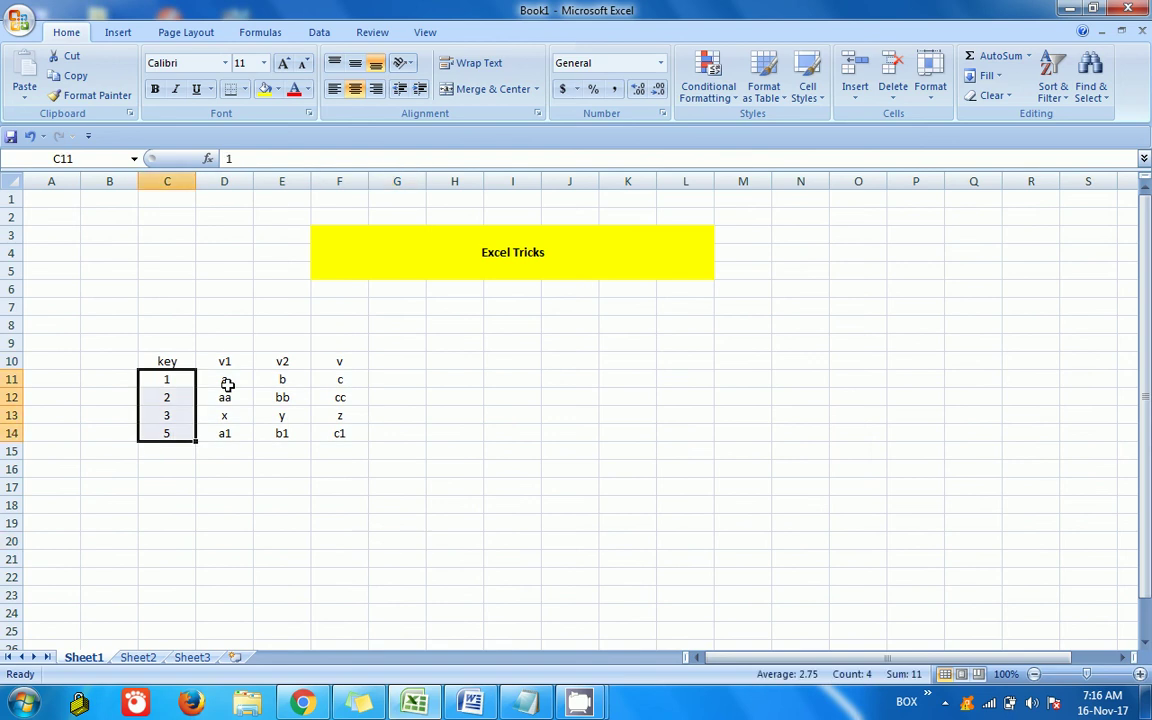
pyautogui.moveTo(227, 385); pyautogui.dragTo(324, 430)
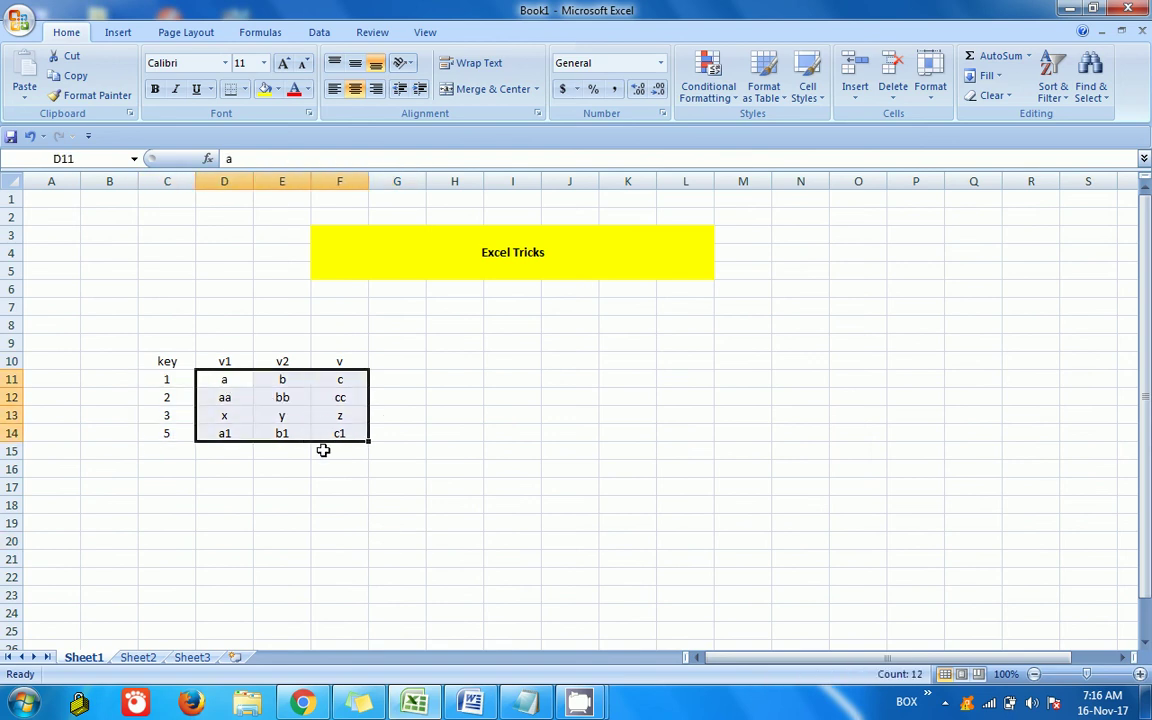
pyautogui.click(337, 468)
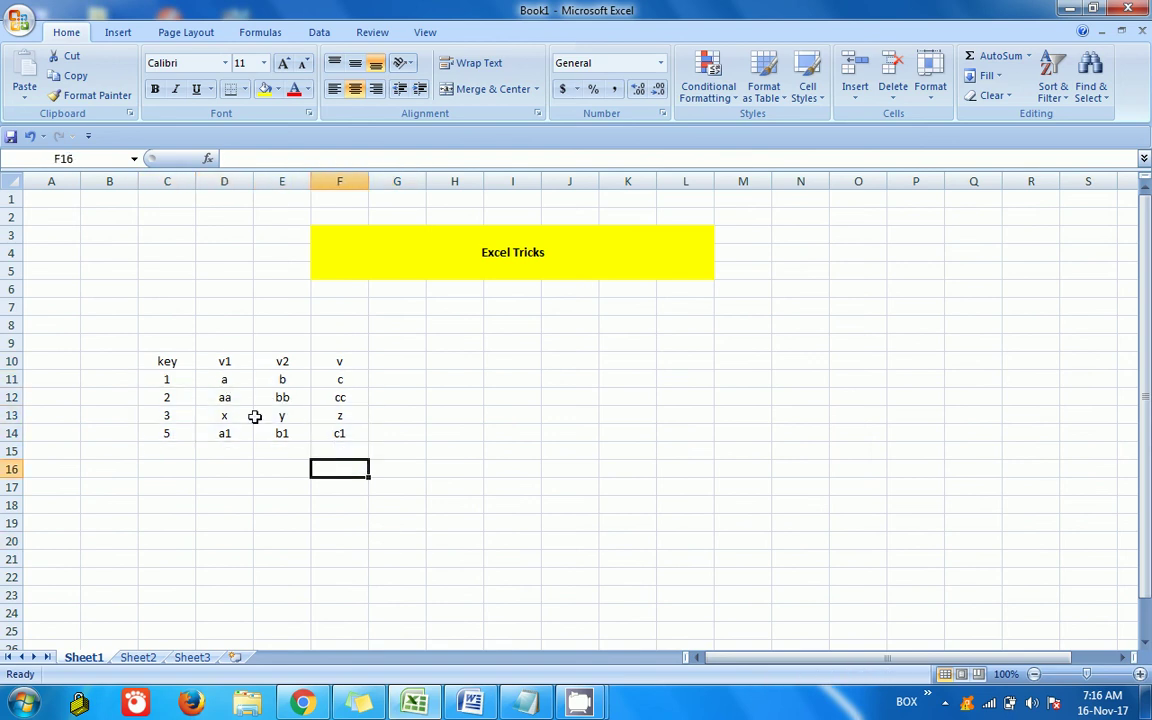
pyautogui.click(360, 506)
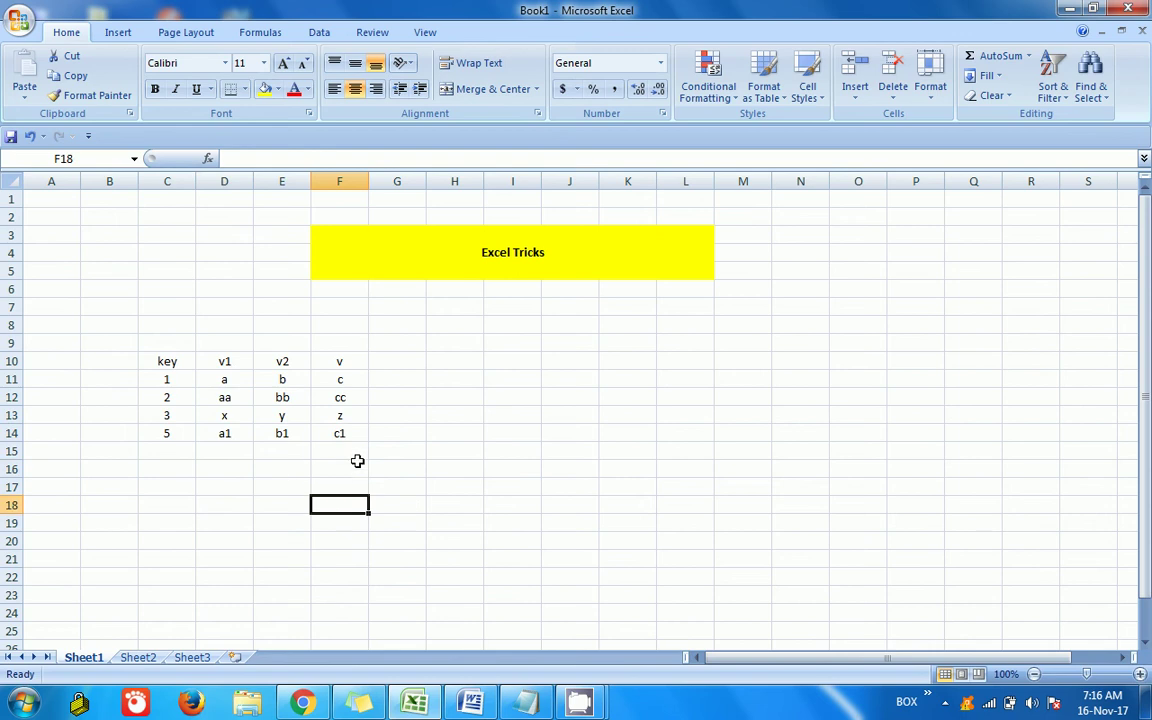
pyautogui.moveTo(178, 382); pyautogui.dragTo(355, 428)
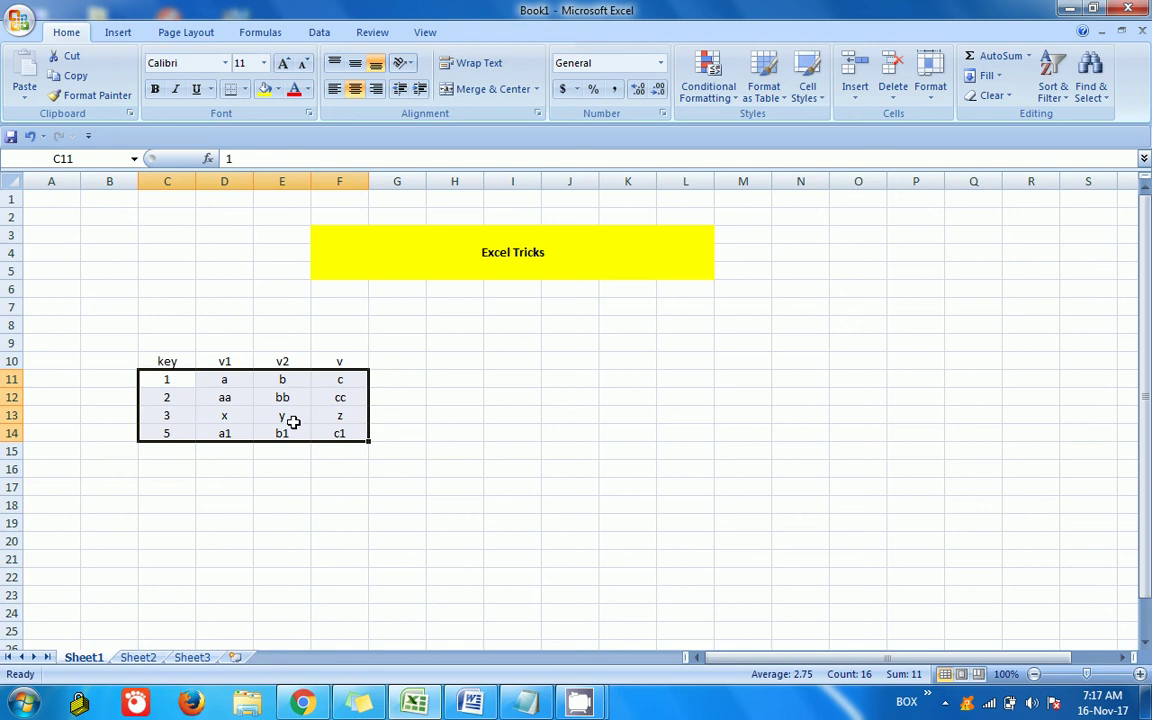
pyautogui.moveTo(175, 378); pyautogui.dragTo(175, 433)
# Step: Enter lookup keys 1, 2, 4, 10 and 5 in F18:F22 and compare them with the key table
pyautogui.click(327, 501)
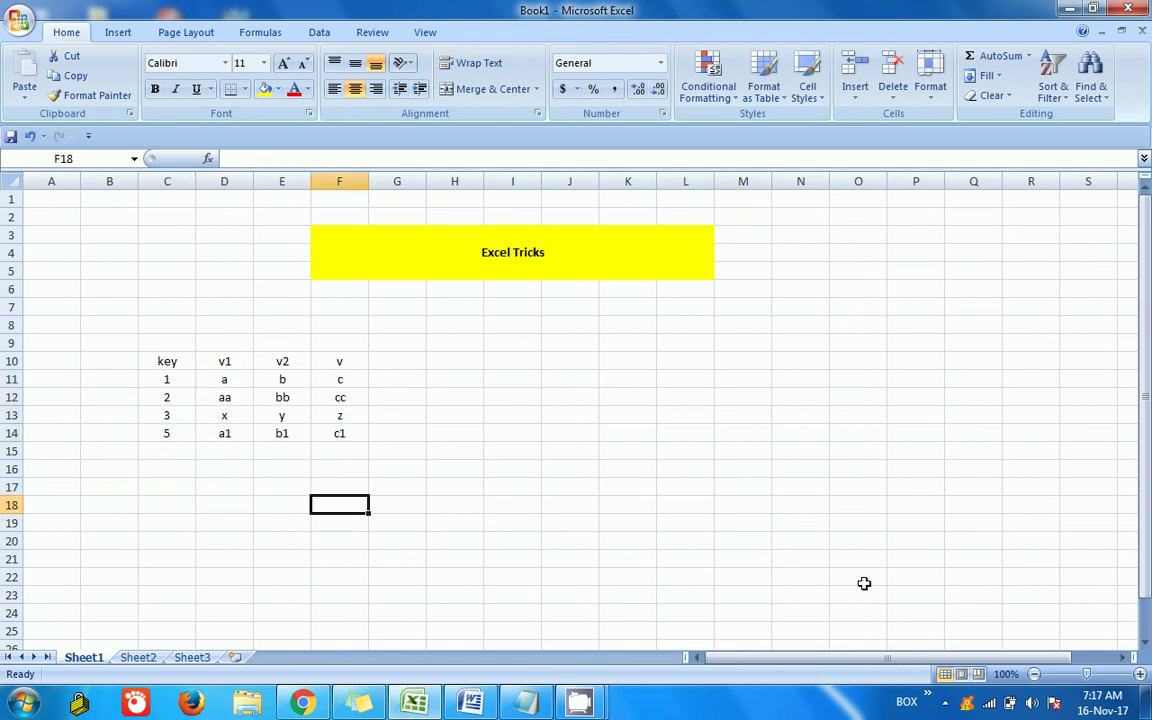
pyautogui.write('1')
pyautogui.press('Return')
pyautogui.write('2')
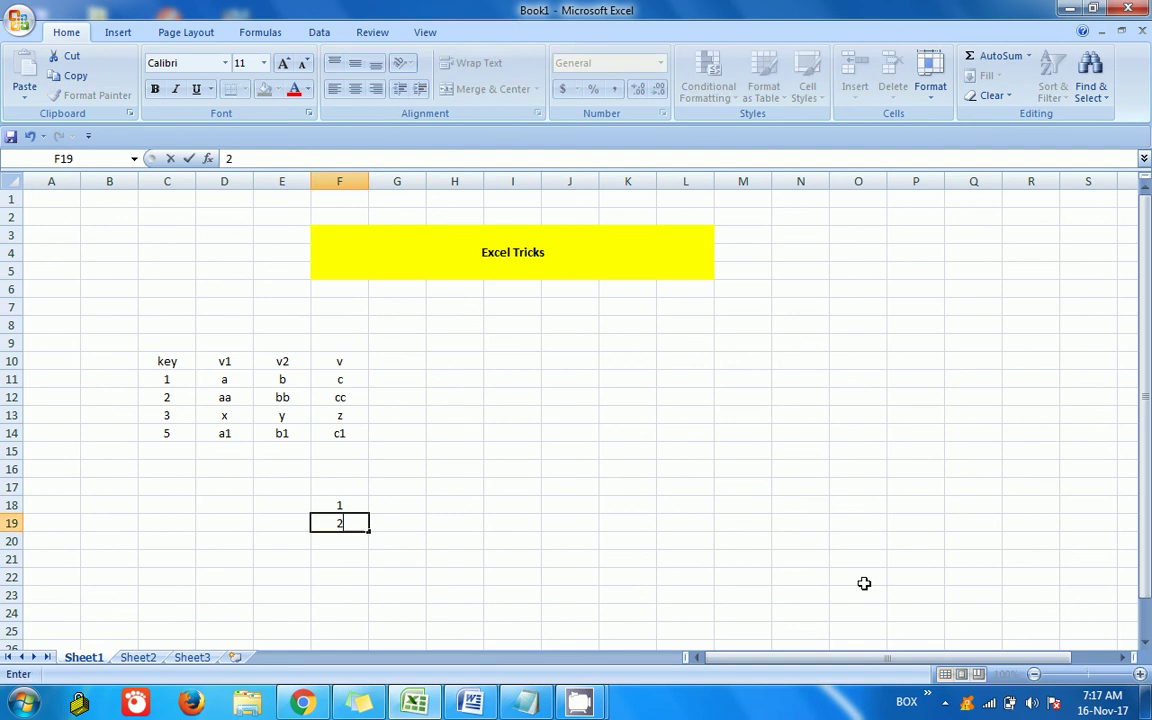
pyautogui.press('Return')
pyautogui.write('4')
pyautogui.press('Return')
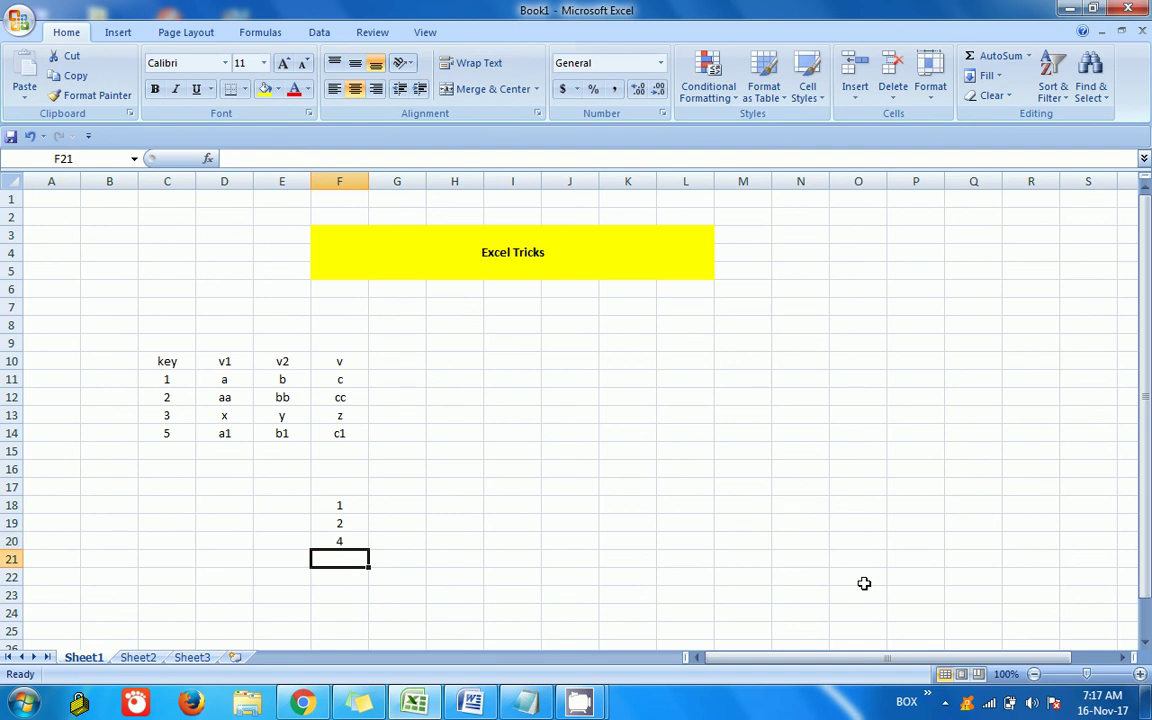
pyautogui.write('10')
pyautogui.press('Return')
pyautogui.write('5')
pyautogui.press('Return')
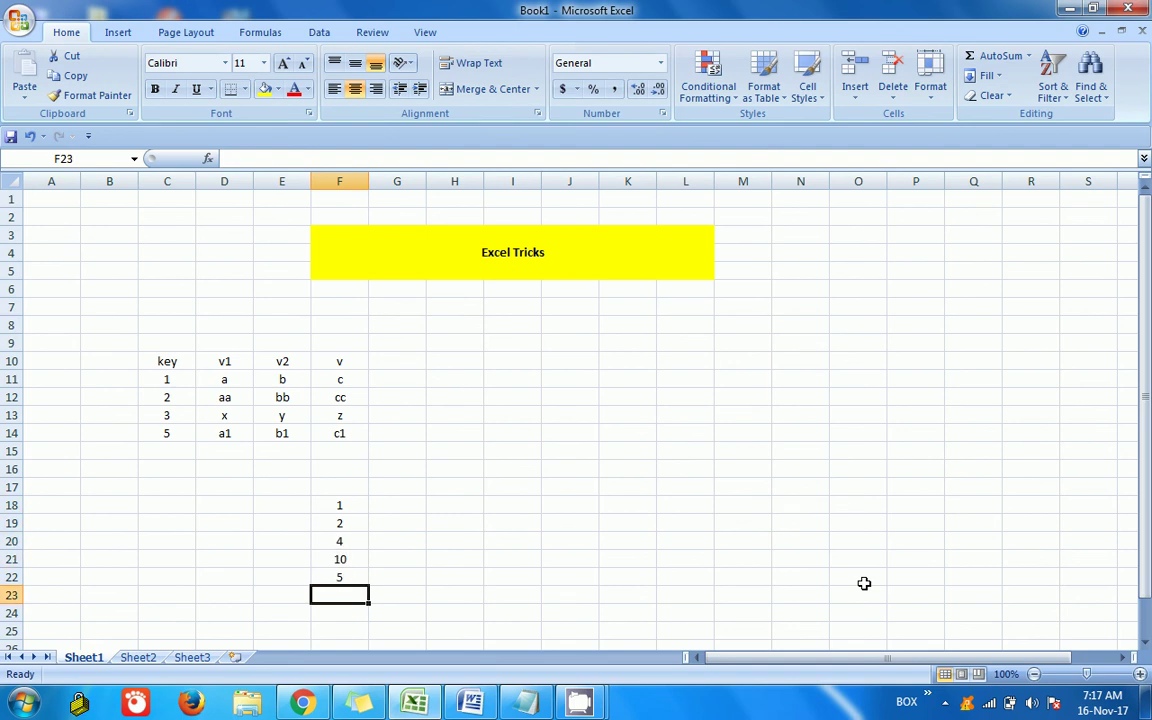
pyautogui.moveTo(327, 506); pyautogui.dragTo(327, 578)
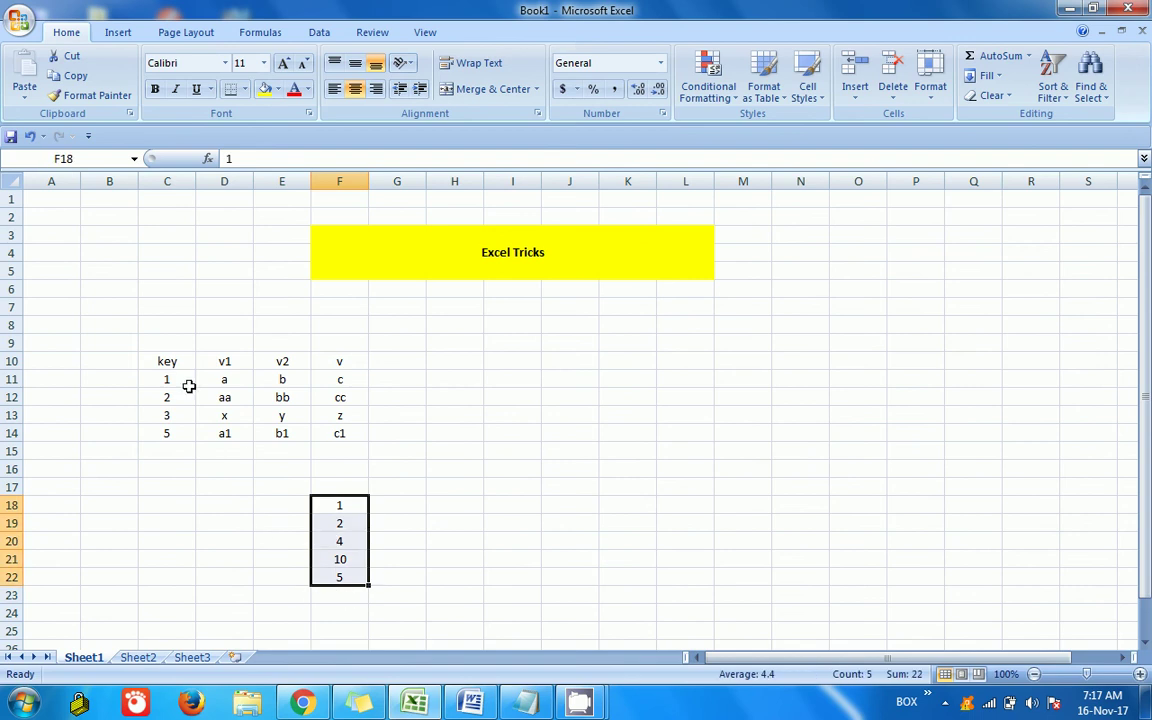
pyautogui.moveTo(189, 386); pyautogui.dragTo(345, 440)
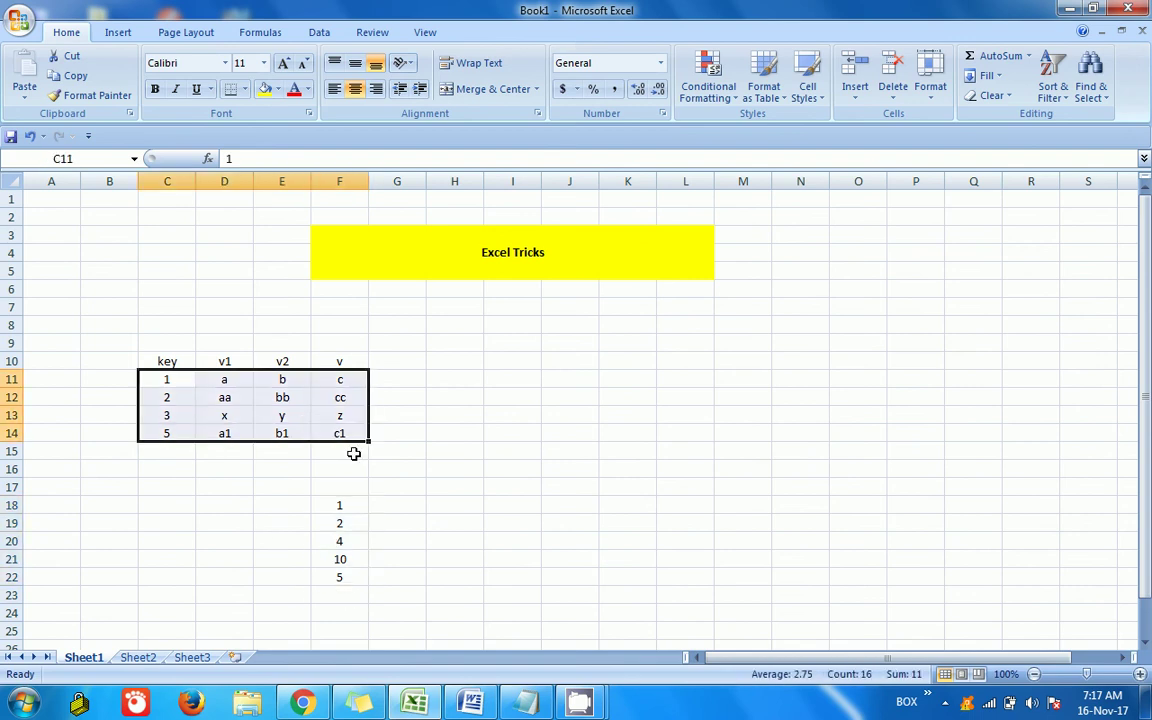
# Step: Try starting a VLOOKUP in G18, then abandon the unfinished formula
pyautogui.click(404, 506)
pyautogui.write('vlo')
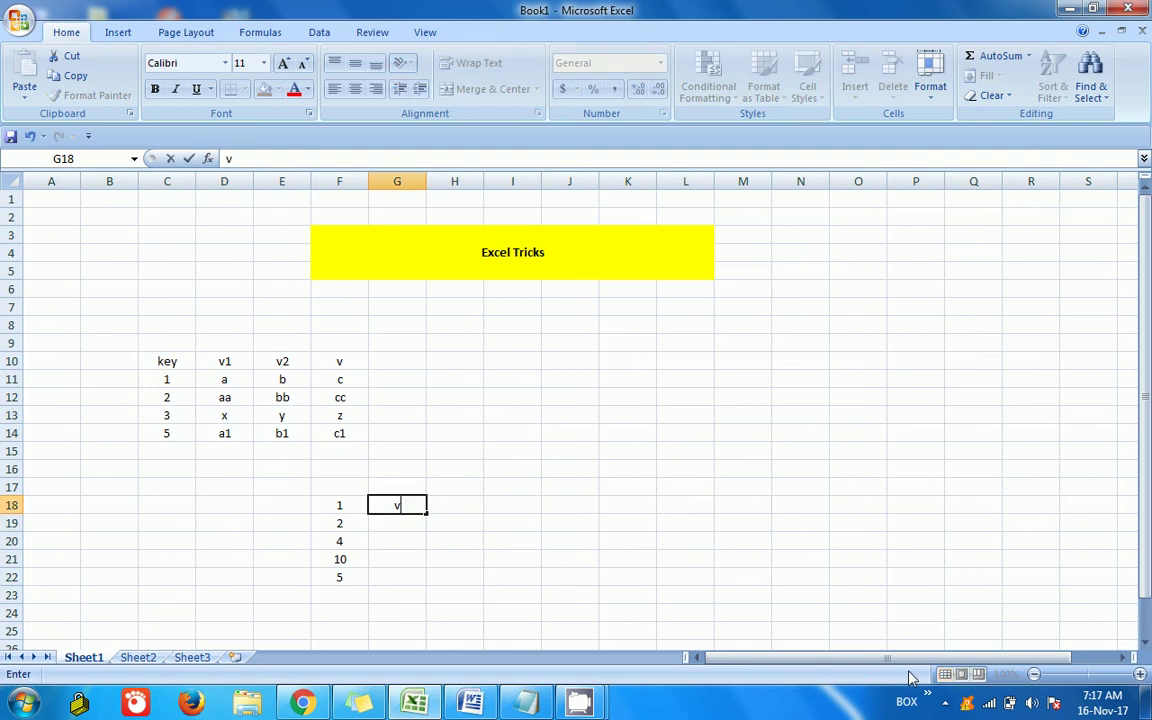
pyautogui.press('BackSpace')
pyautogui.press('BackSpace')
pyautogui.press('BackSpace')
pyautogui.write('=clo')
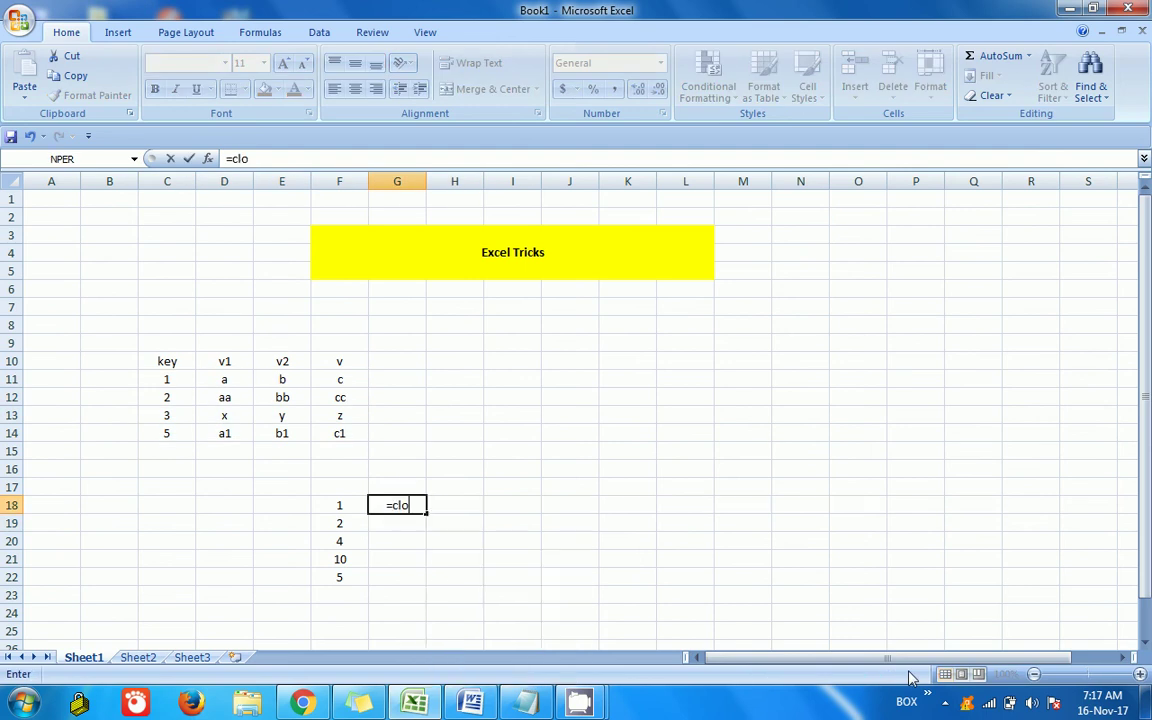
pyautogui.press('Tab')
pyautogui.press('Left')
pyautogui.write('=vlo')
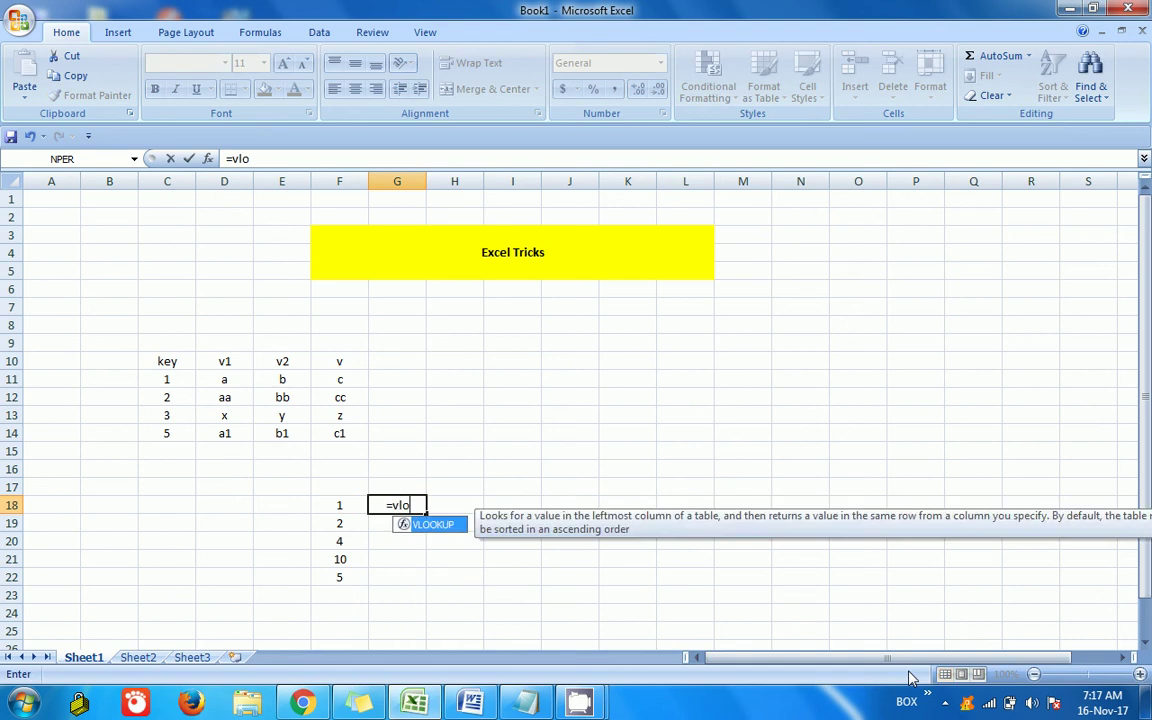
pyautogui.press('Tab')
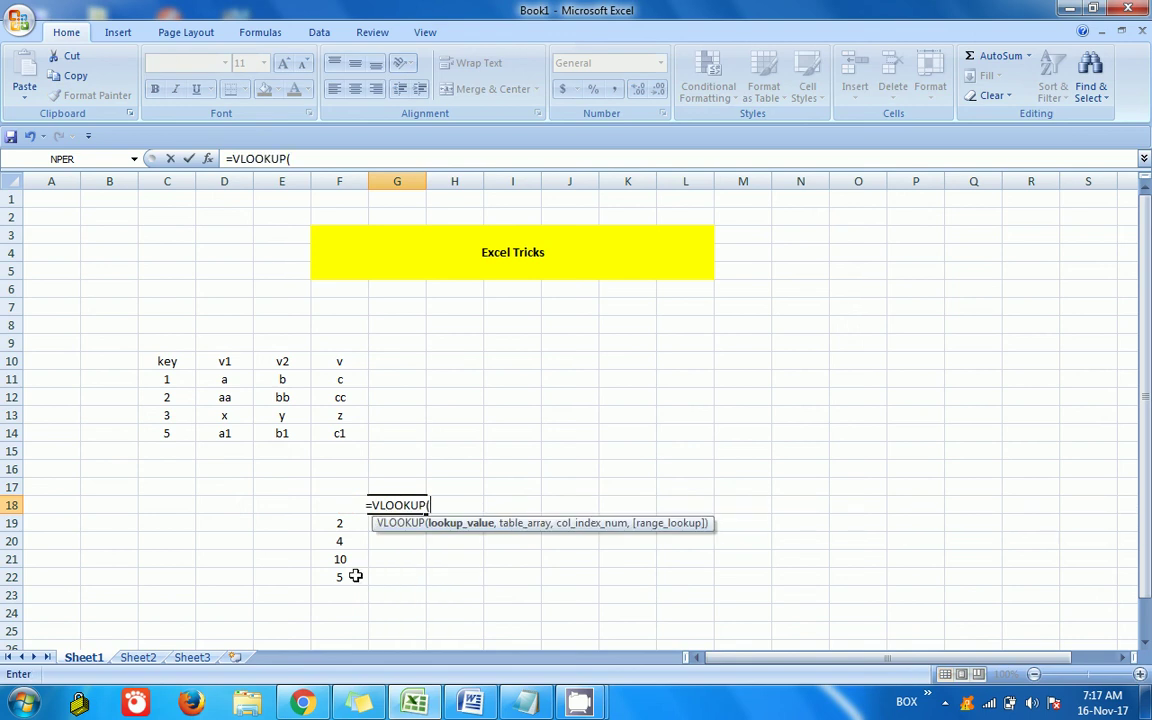
pyautogui.press('F2')
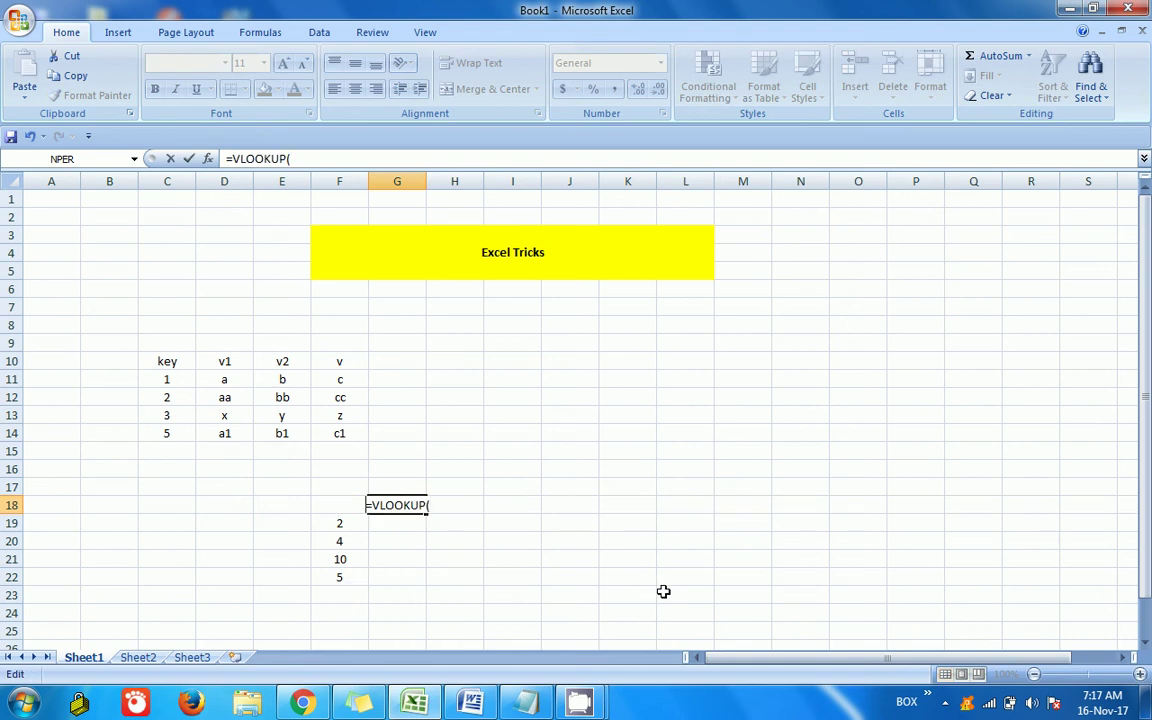
pyautogui.press('Escape')
pyautogui.press('Tab')
pyautogui.press('Left')
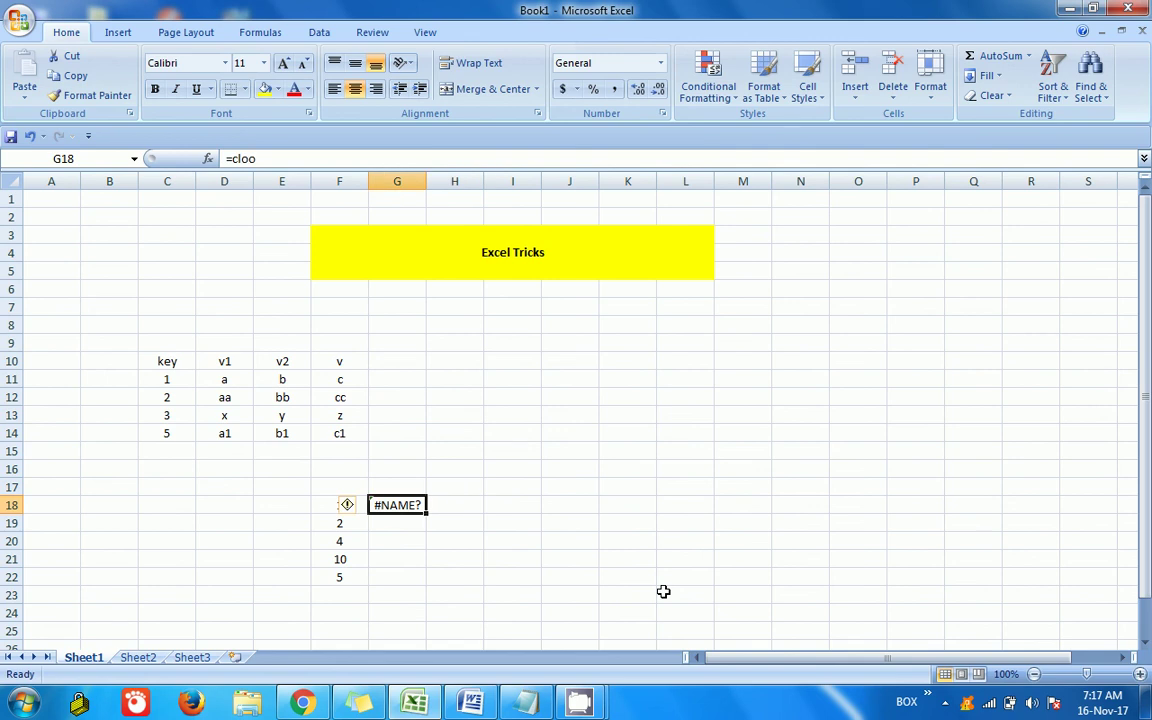
# Step: Enter =VLOOKUP(F18,$C$11:$F$14,3,0) in H18 so it returns b
pyautogui.press('Right')
pyautogui.write('=vlo')
pyautogui.press('Tab')
pyautogui.press('Left')
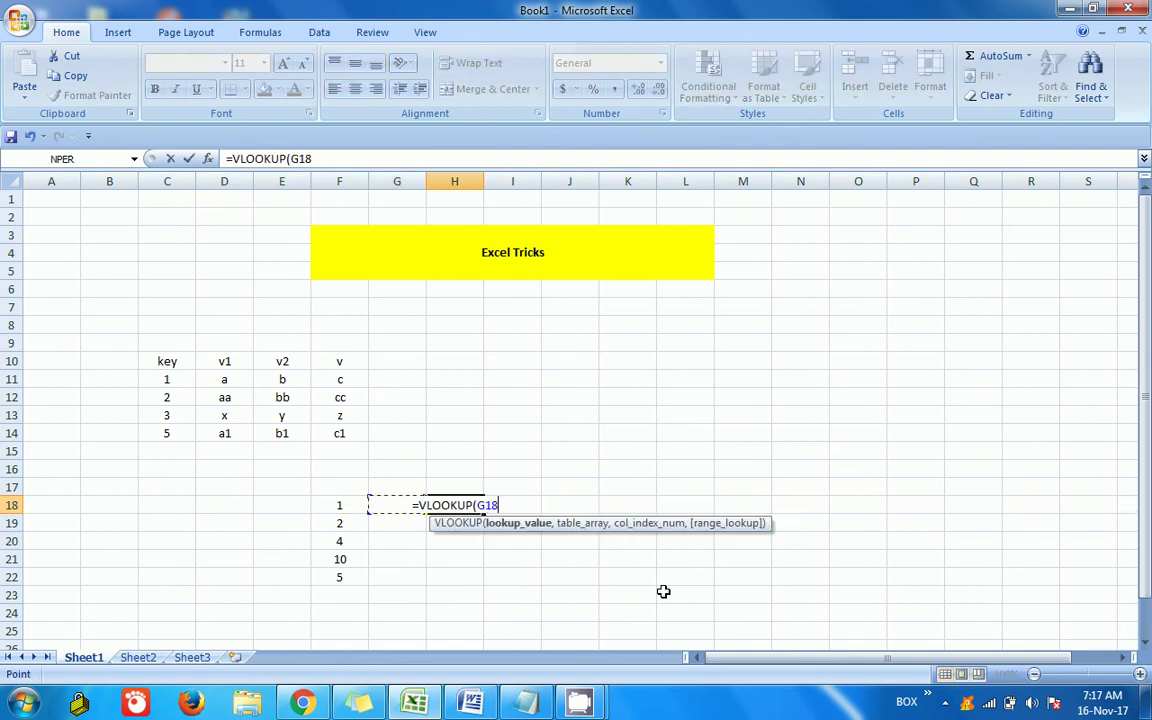
pyautogui.press('Left')
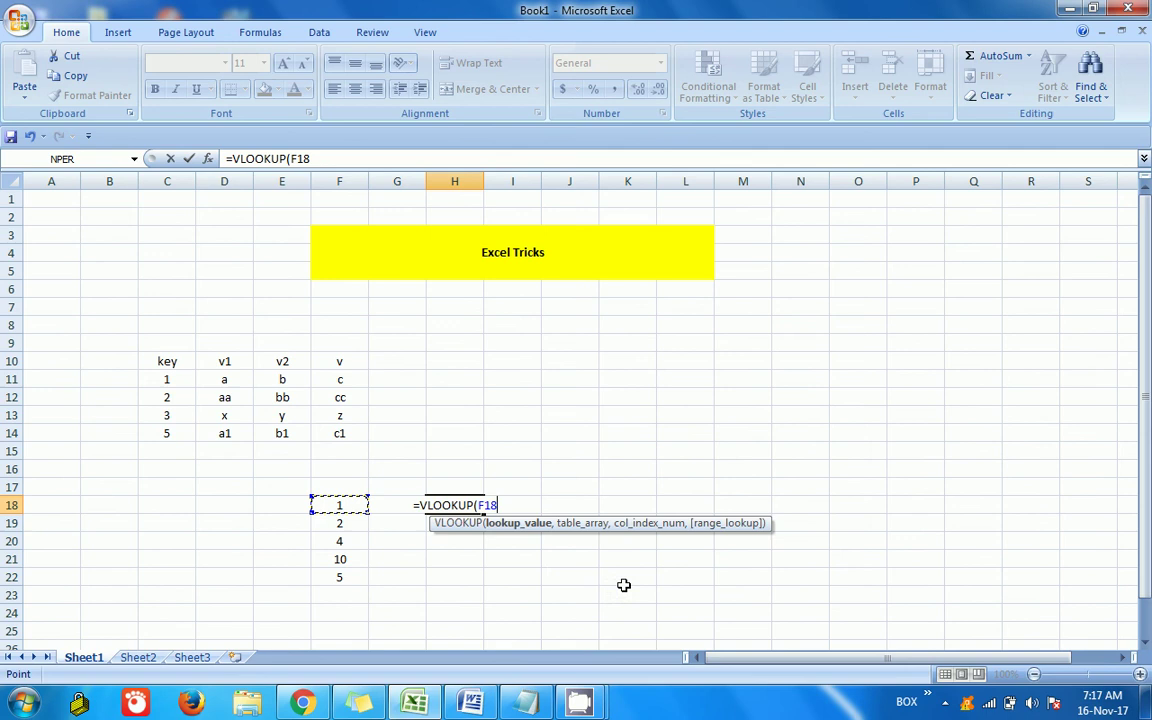
pyautogui.write(',')
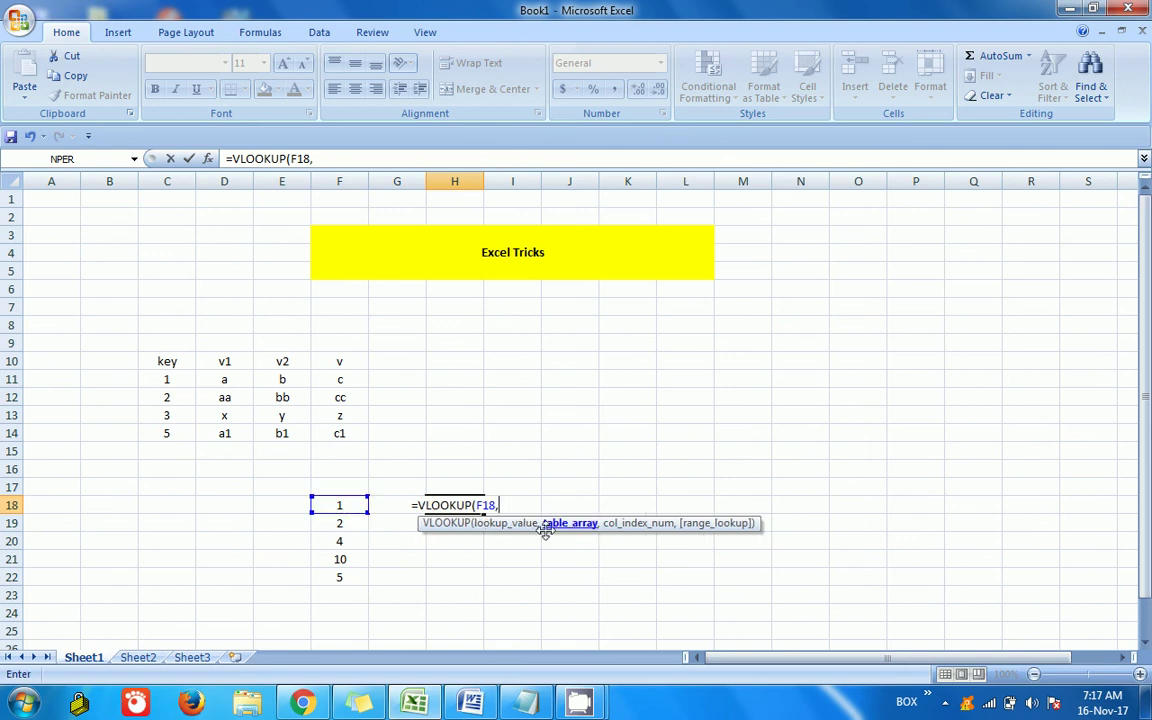
pyautogui.moveTo(167, 379); pyautogui.dragTo(322, 432)
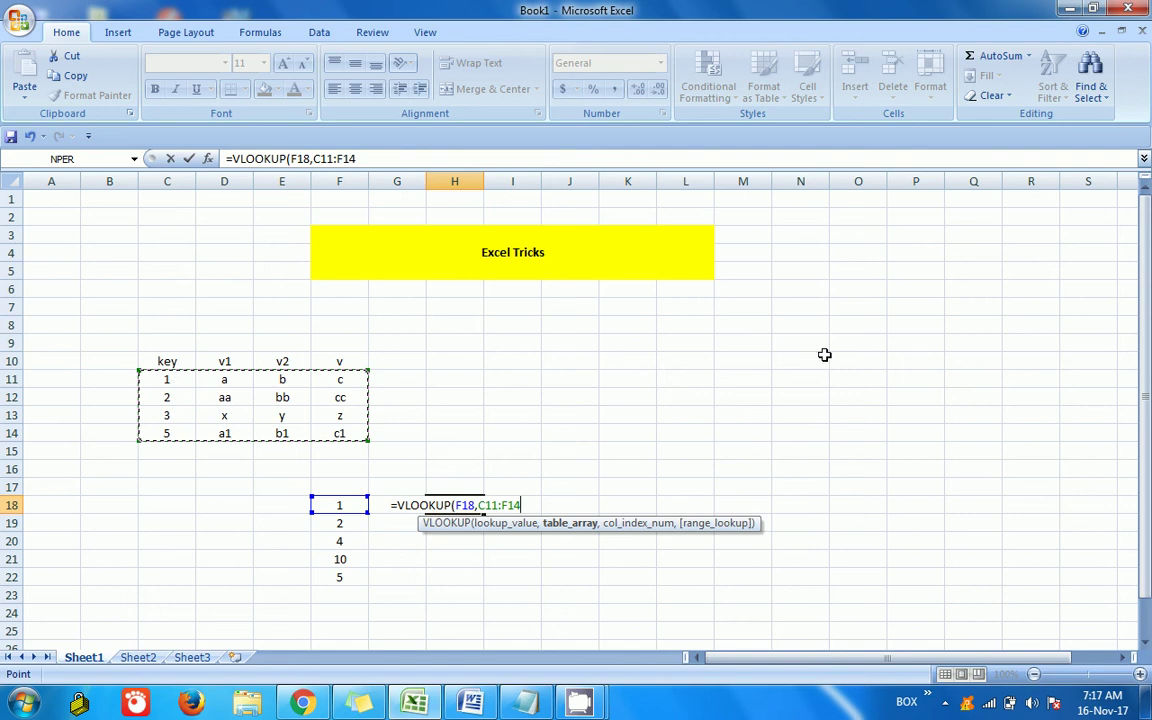
pyautogui.press('F4')
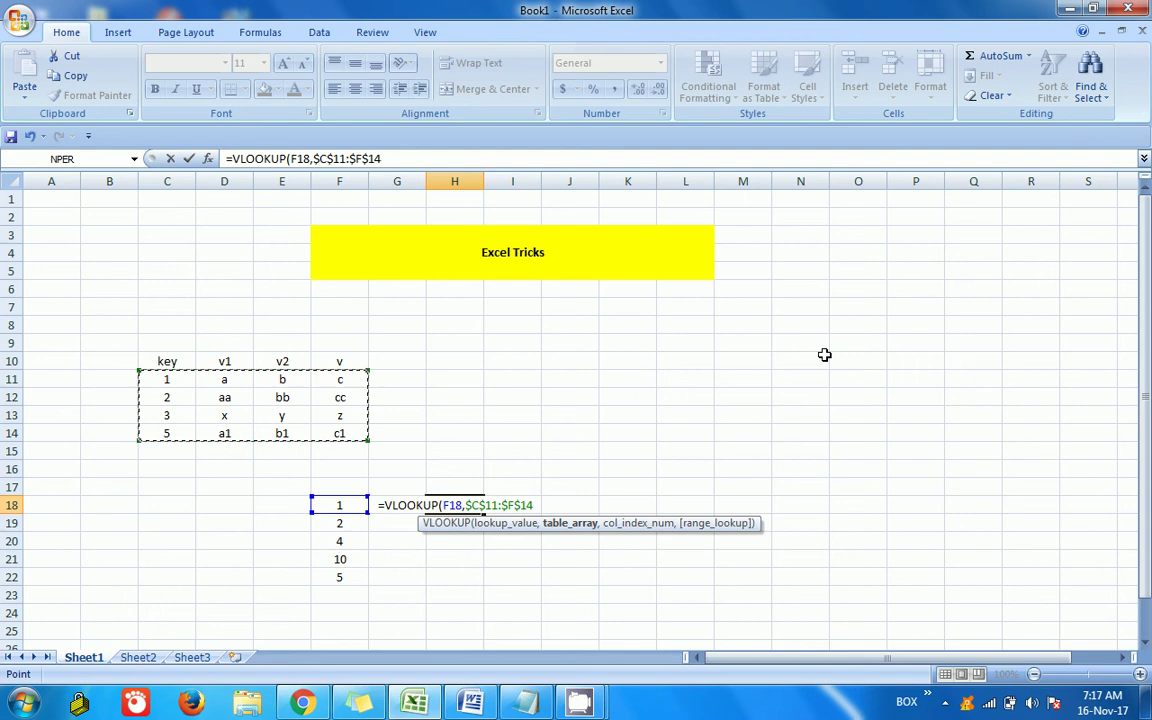
pyautogui.write(',')
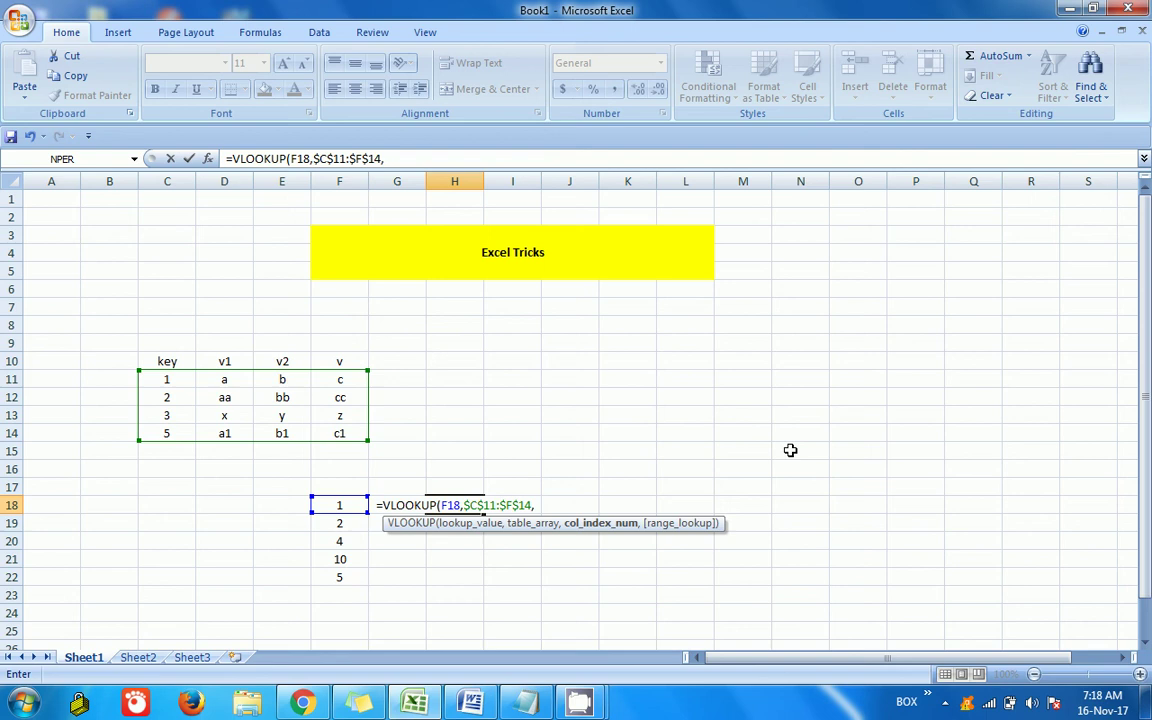
pyautogui.write('3')
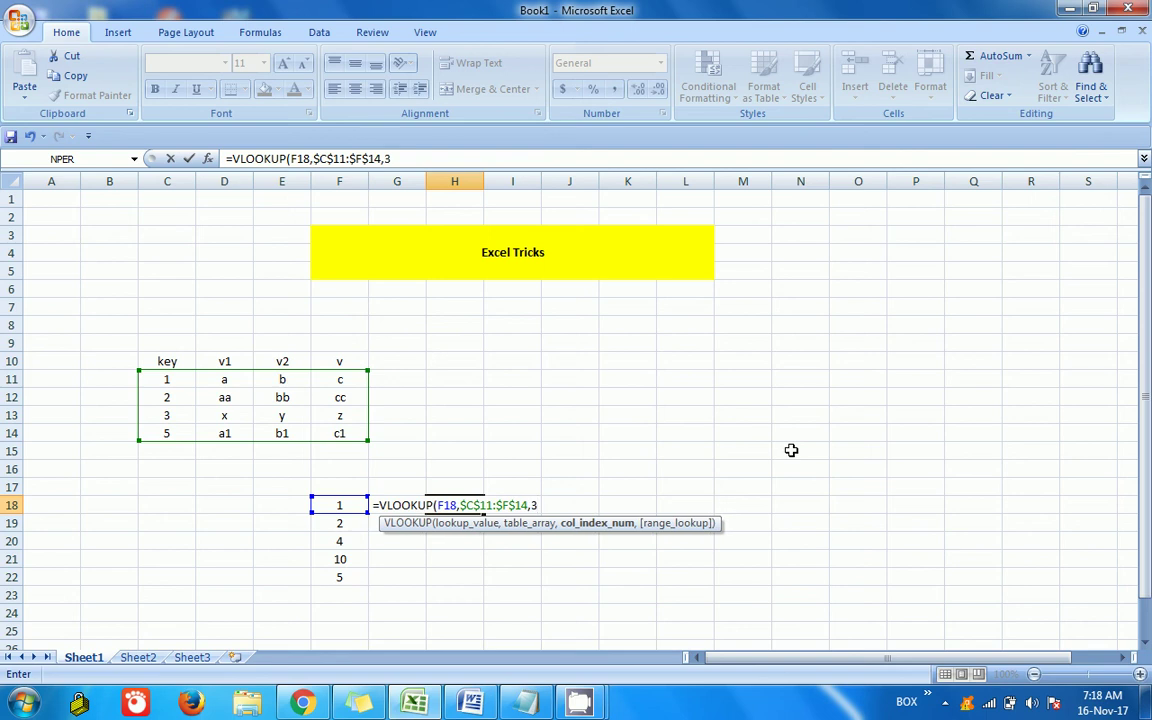
pyautogui.write(',0')
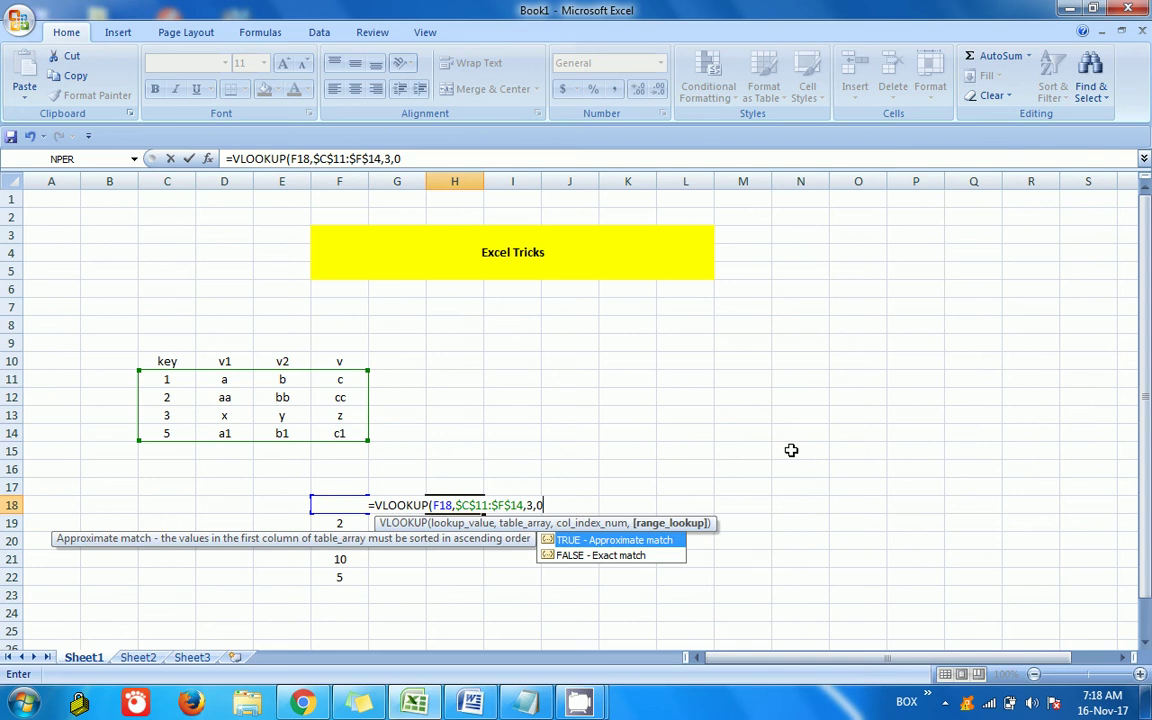
pyautogui.write(')')
pyautogui.press('Return')
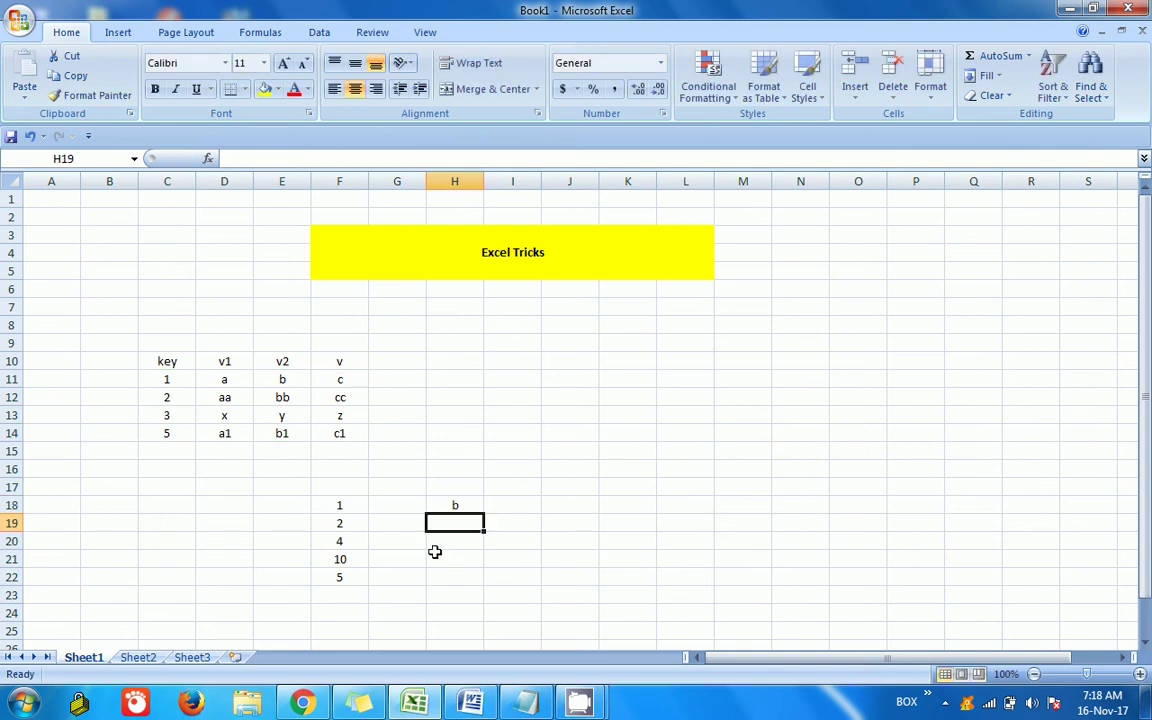
pyautogui.press('Up')
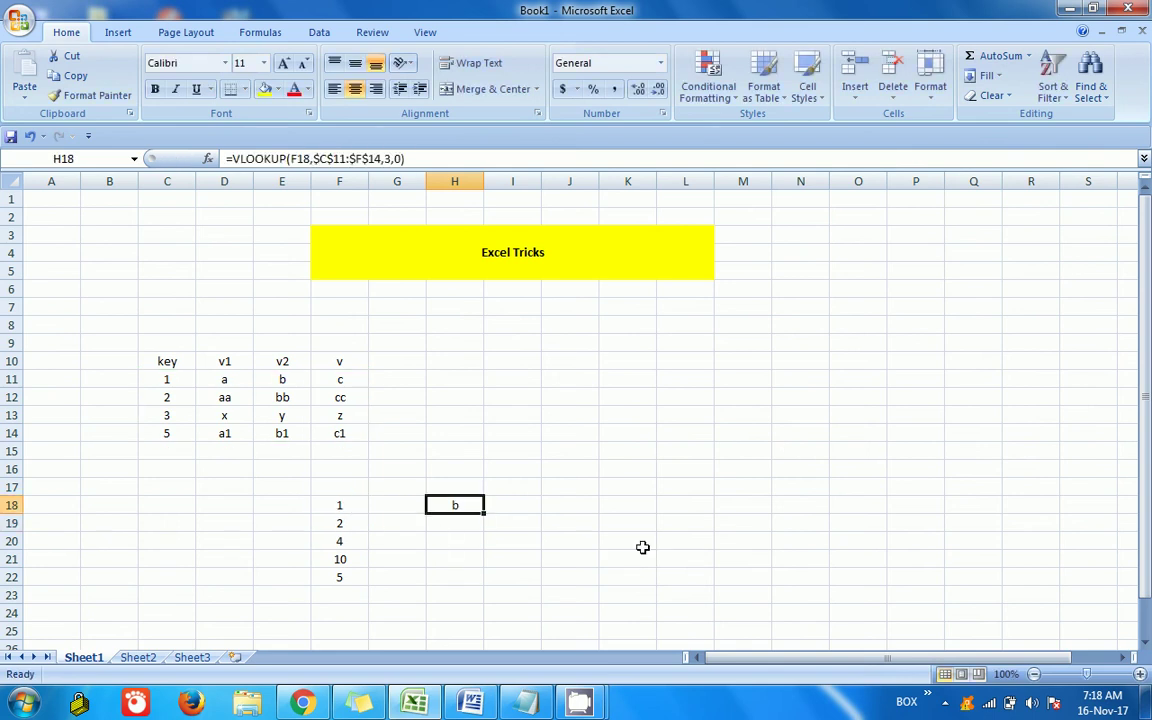
pyautogui.press('Left')
pyautogui.press('Right')
pyautogui.press('F2')
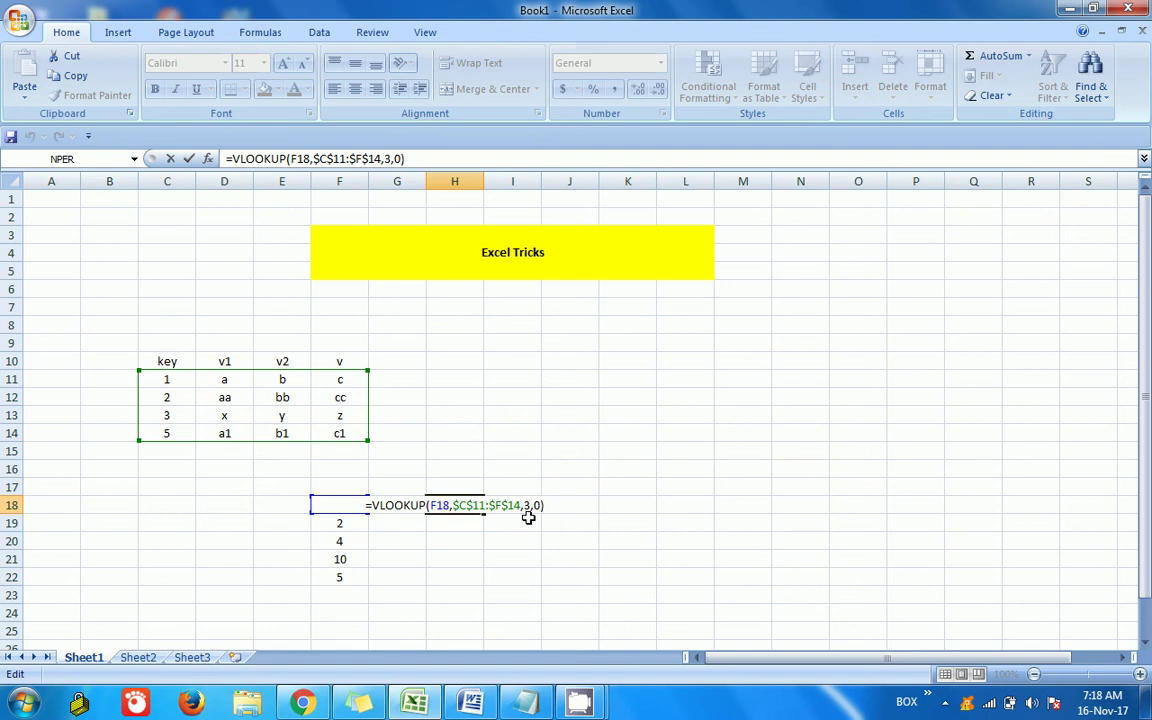
pyautogui.press('Return')
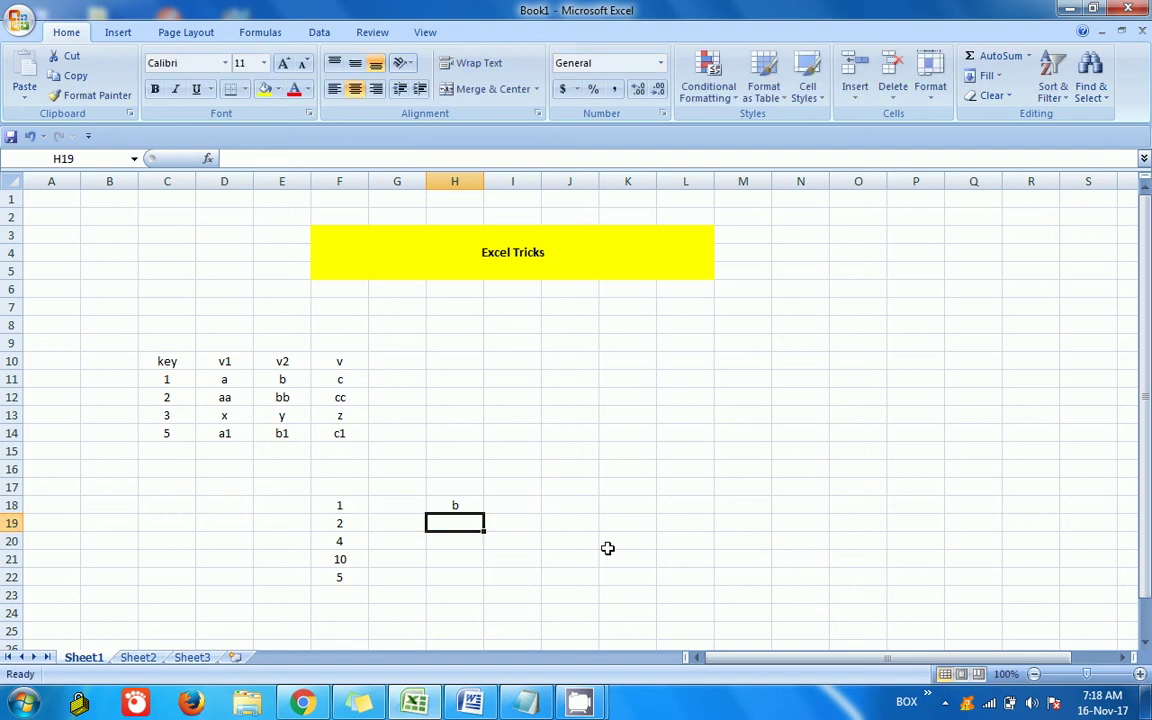
pyautogui.click(272, 379)
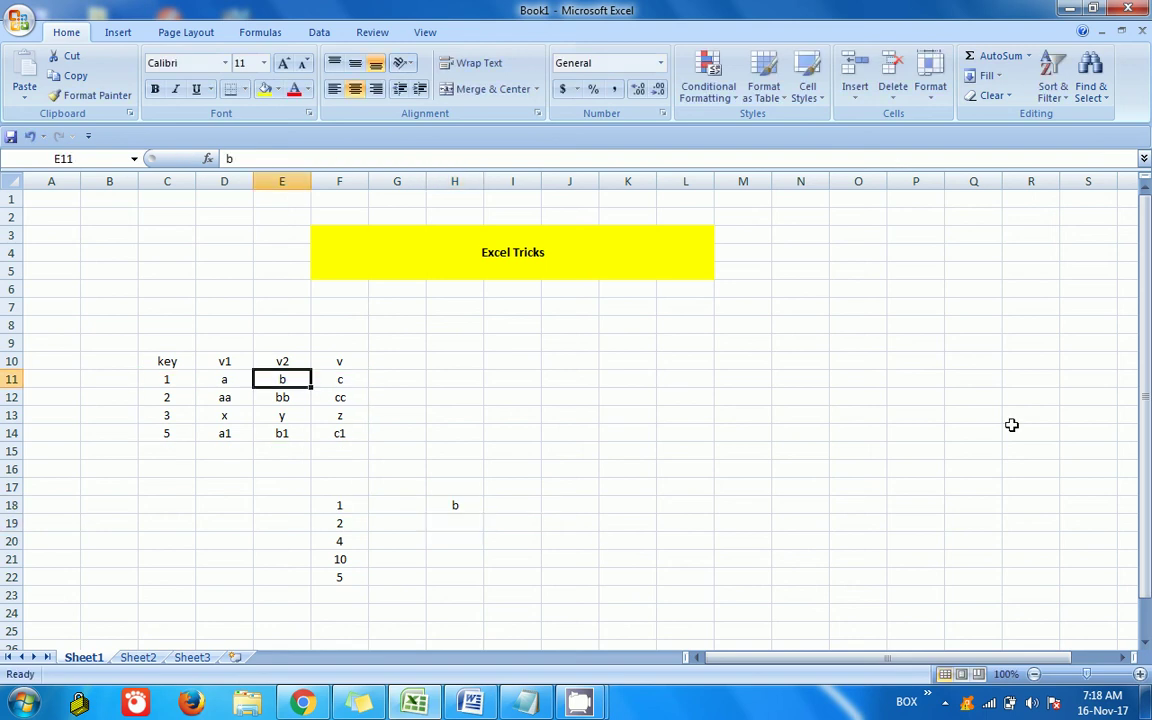
pyautogui.click(457, 503)
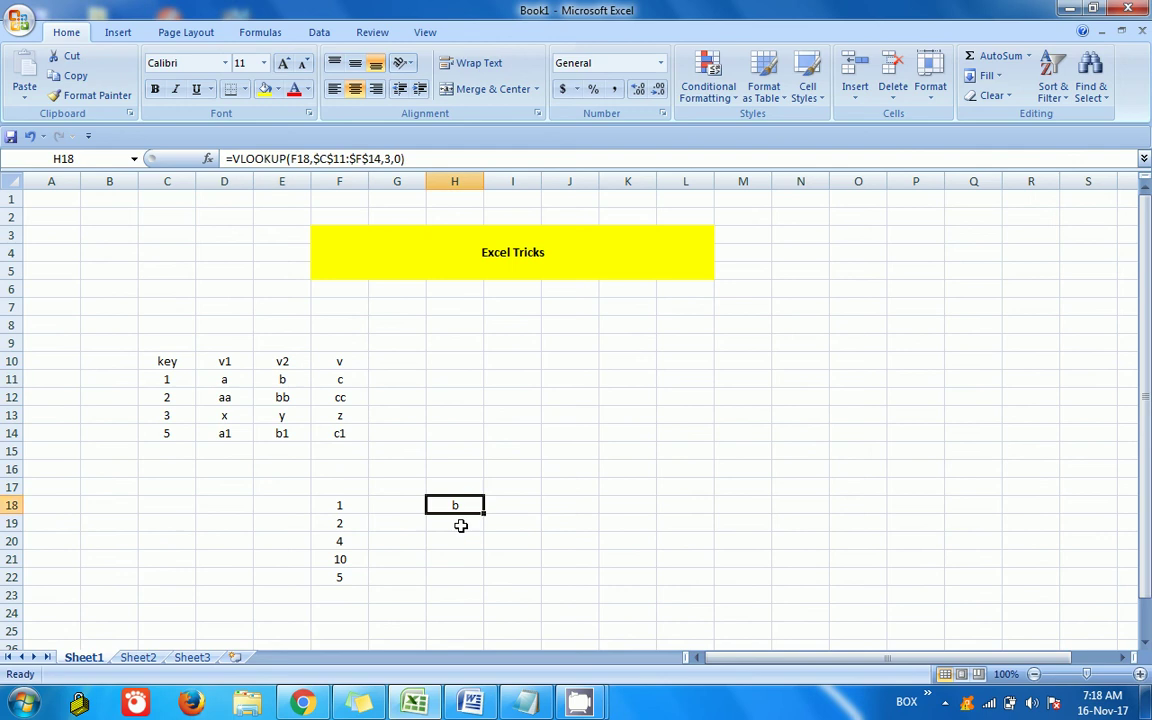
pyautogui.click(453, 583)
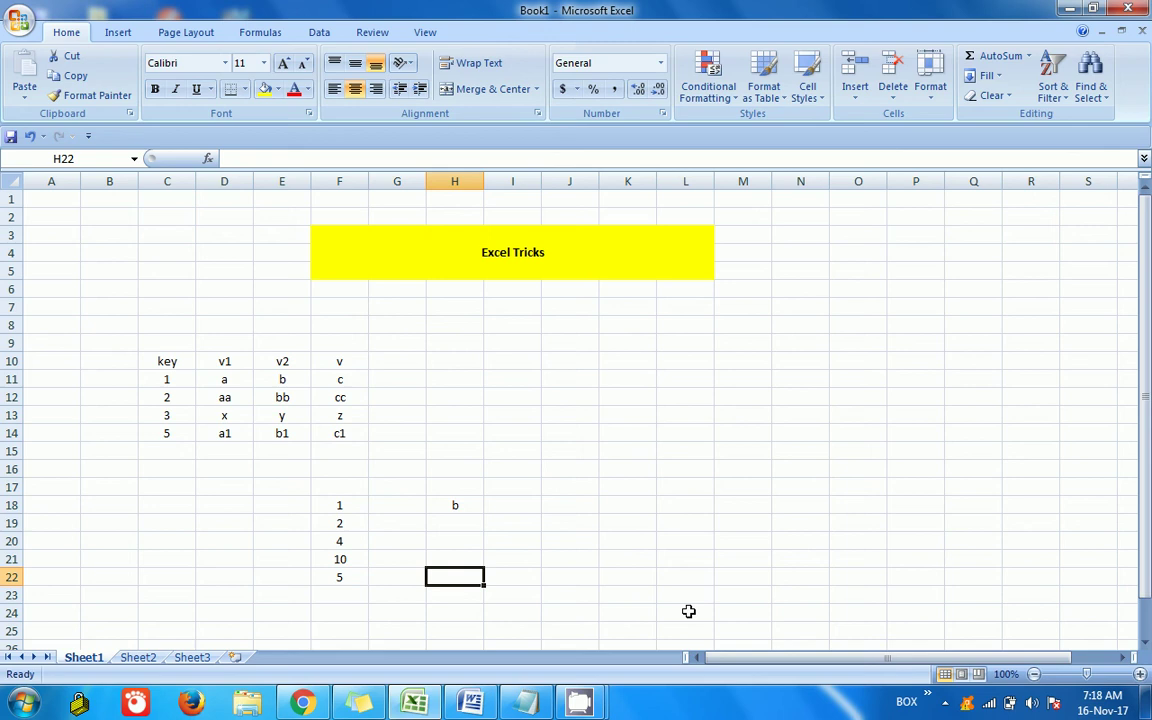
pyautogui.press('Up')
pyautogui.press('Up')
pyautogui.press('Up')
pyautogui.press('Up')
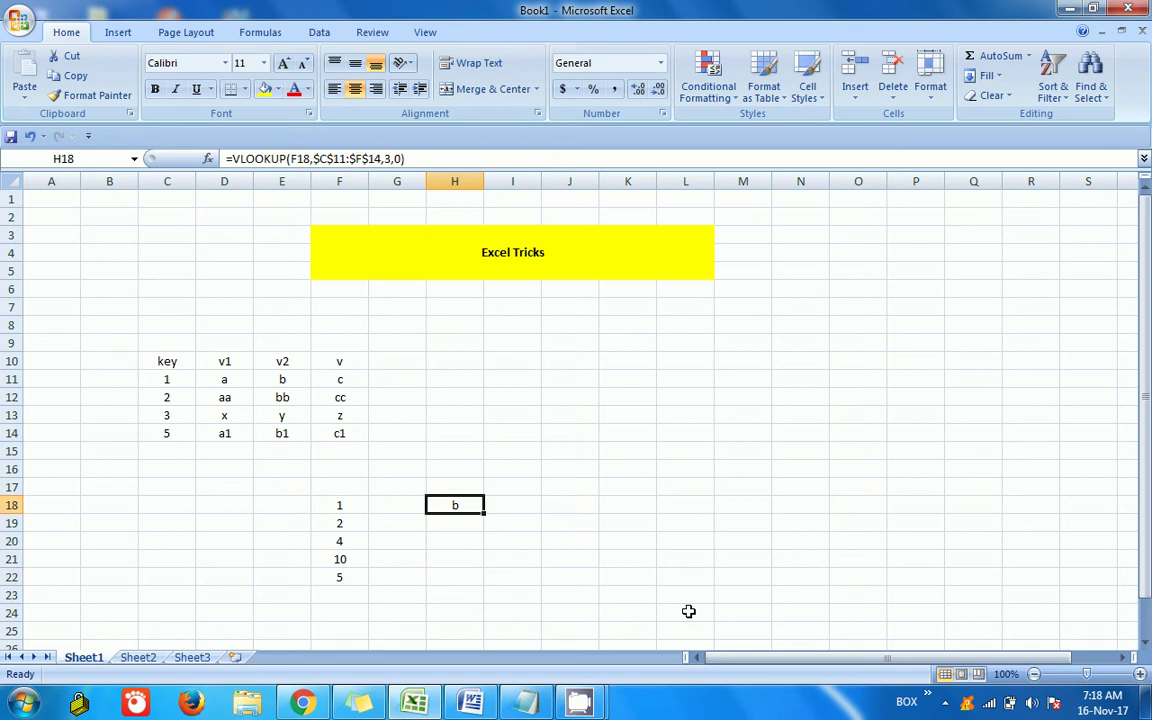
pyautogui.press('Down')
pyautogui.press('Down')
pyautogui.press('Down')
pyautogui.press('Down')
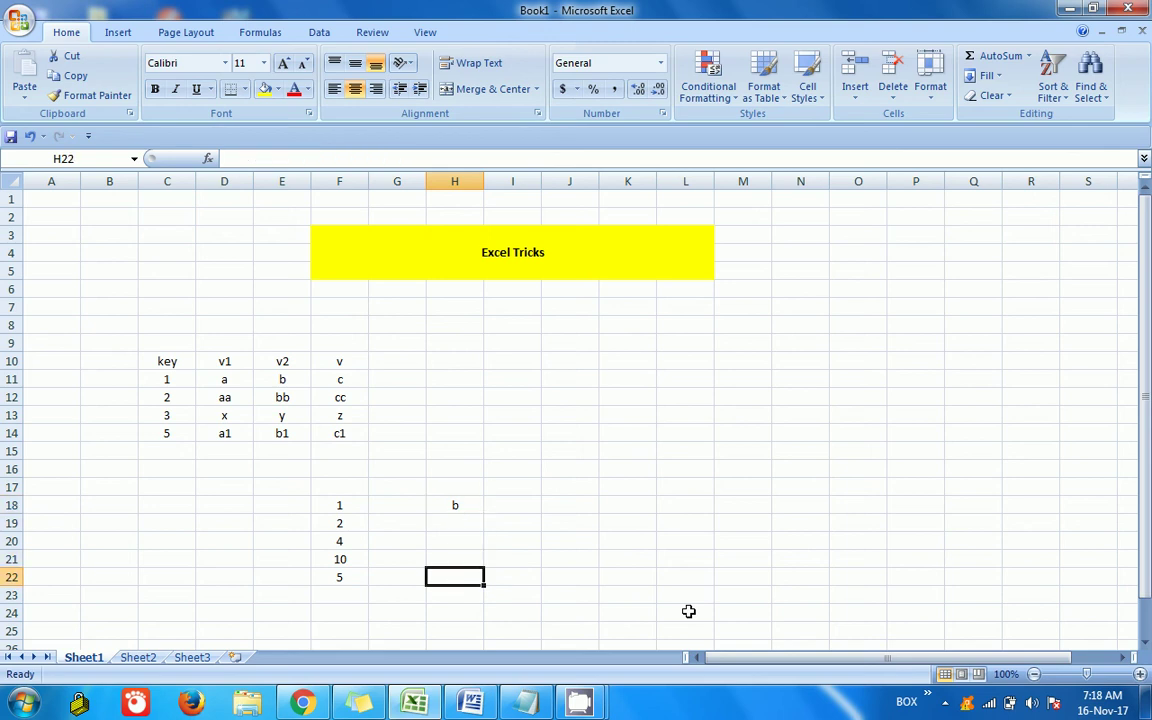
# Step: Fill the VLOOKUP formula down H18:H22 and compare with the table keys
pyautogui.hotkey('shift', 'Up')
pyautogui.hotkey('shift', 'Up')
pyautogui.hotkey('shift', 'Up')
pyautogui.hotkey('shift', 'Up')
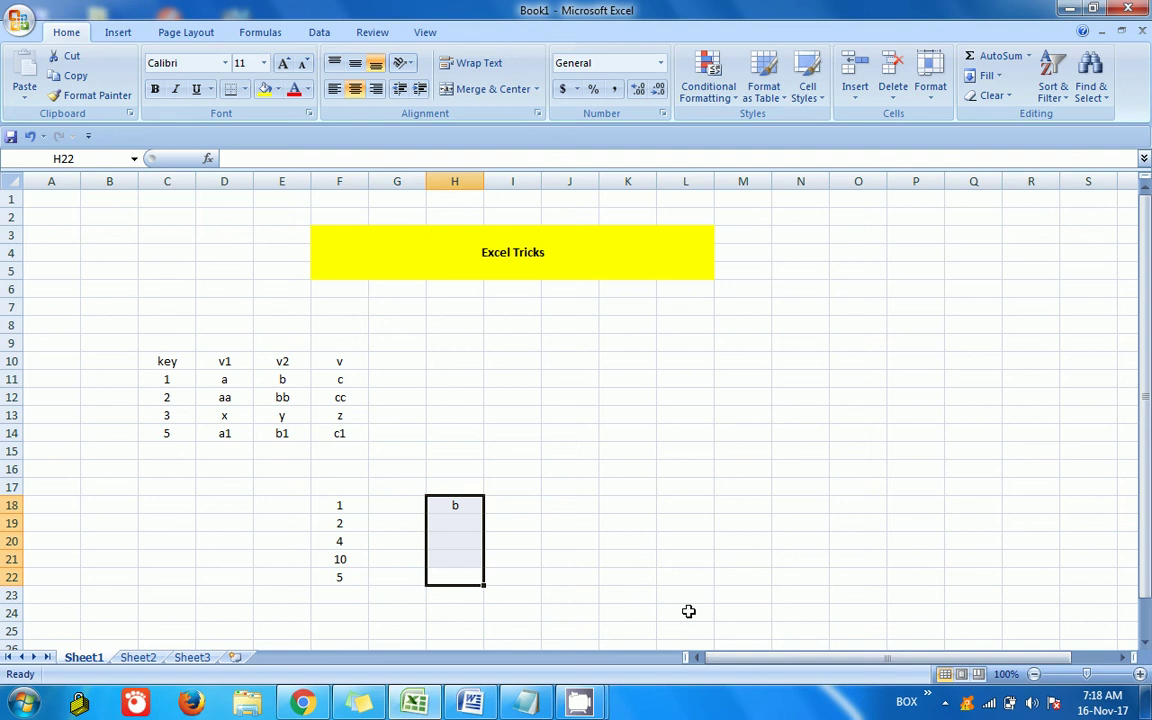
pyautogui.hotkey('ctrl', 'd')
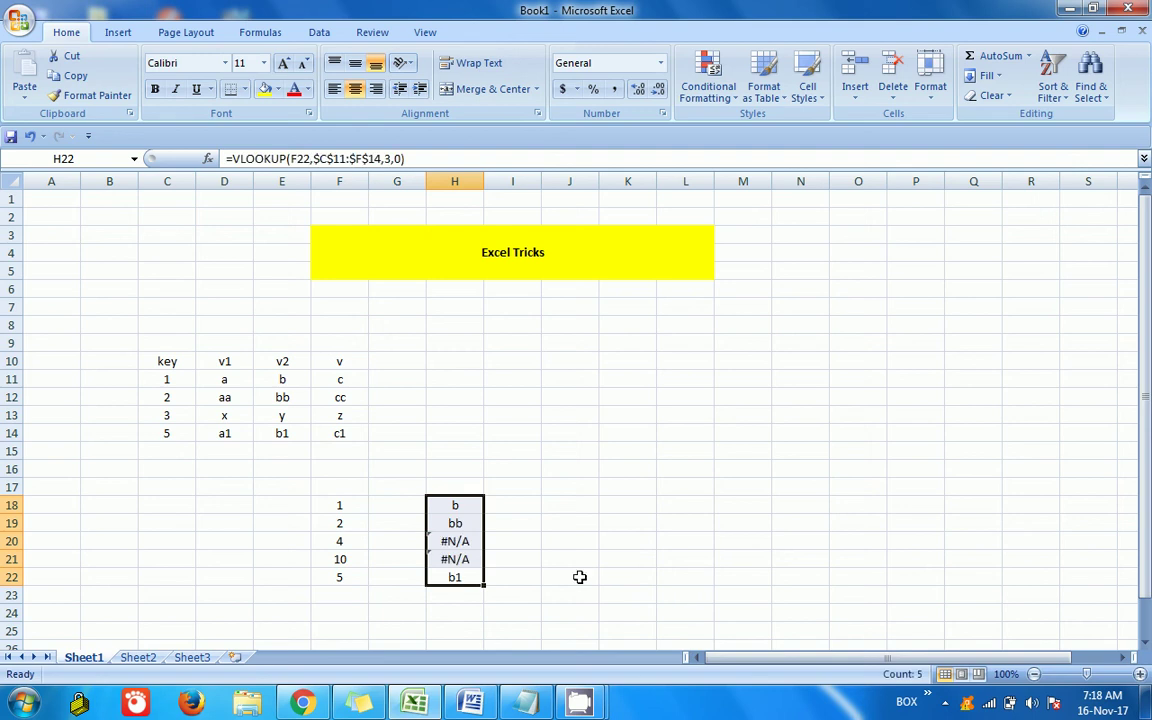
pyautogui.click(568, 523)
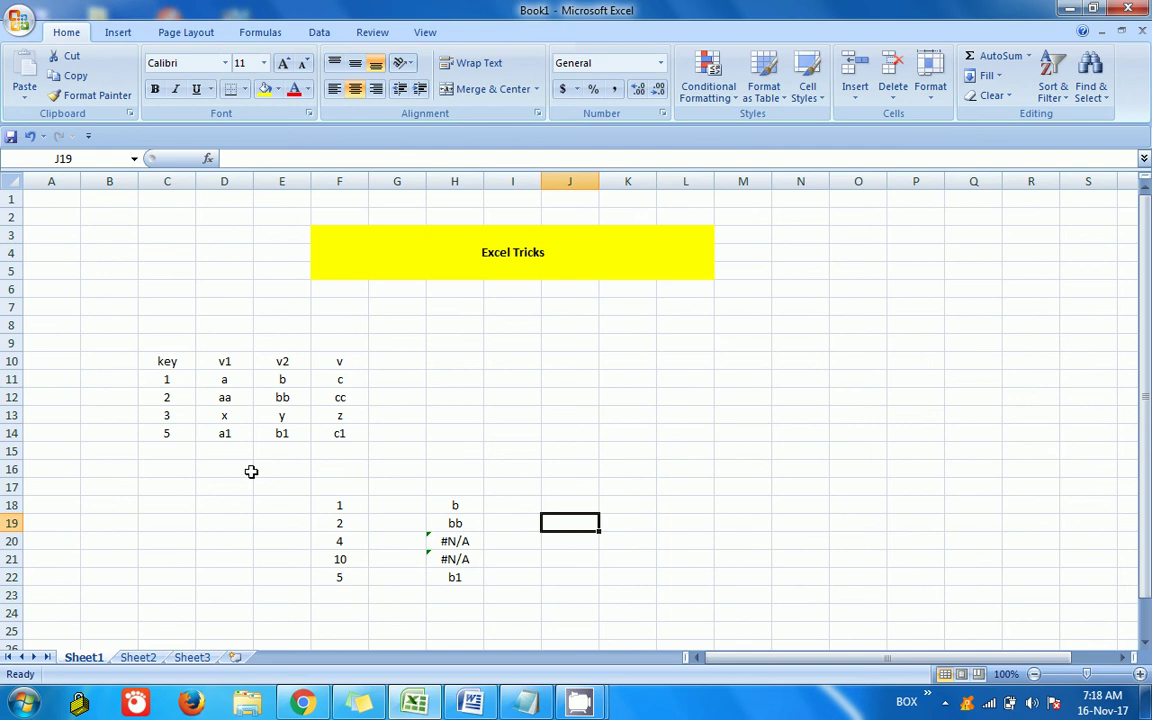
pyautogui.moveTo(167, 379); pyautogui.dragTo(167, 433)
pyautogui.click(443, 376)
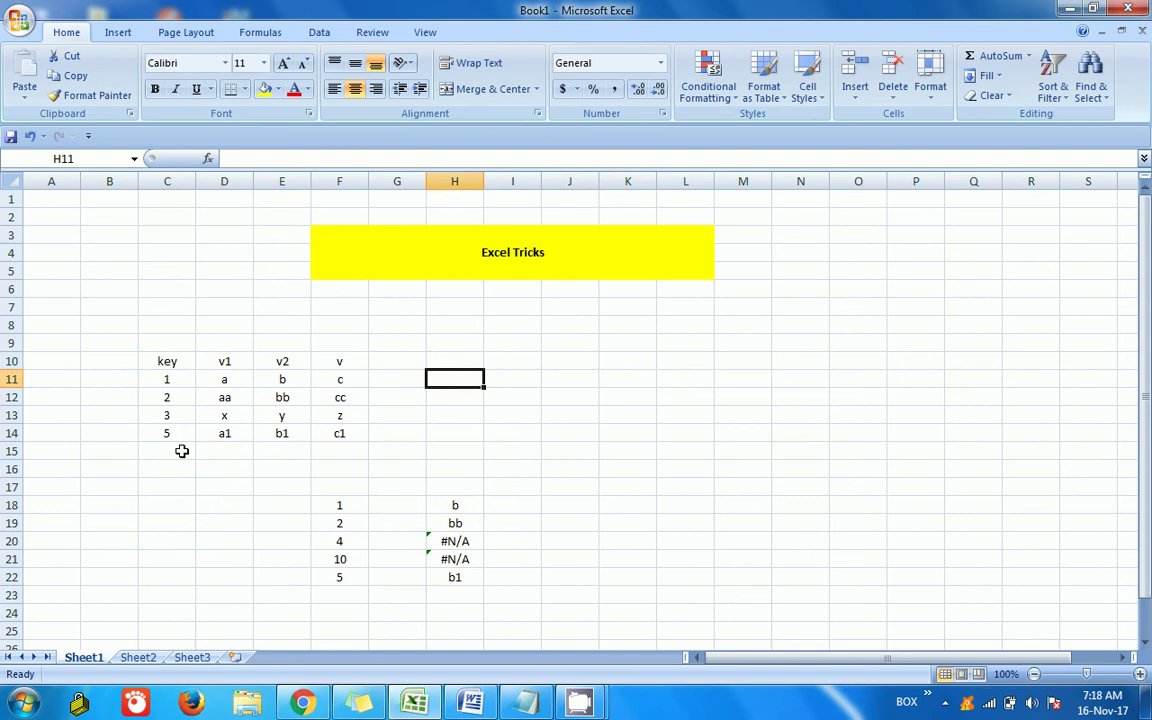
# Step: Change the F20 key from 4 to 3 so H20 returns y
pyautogui.click(337, 541)
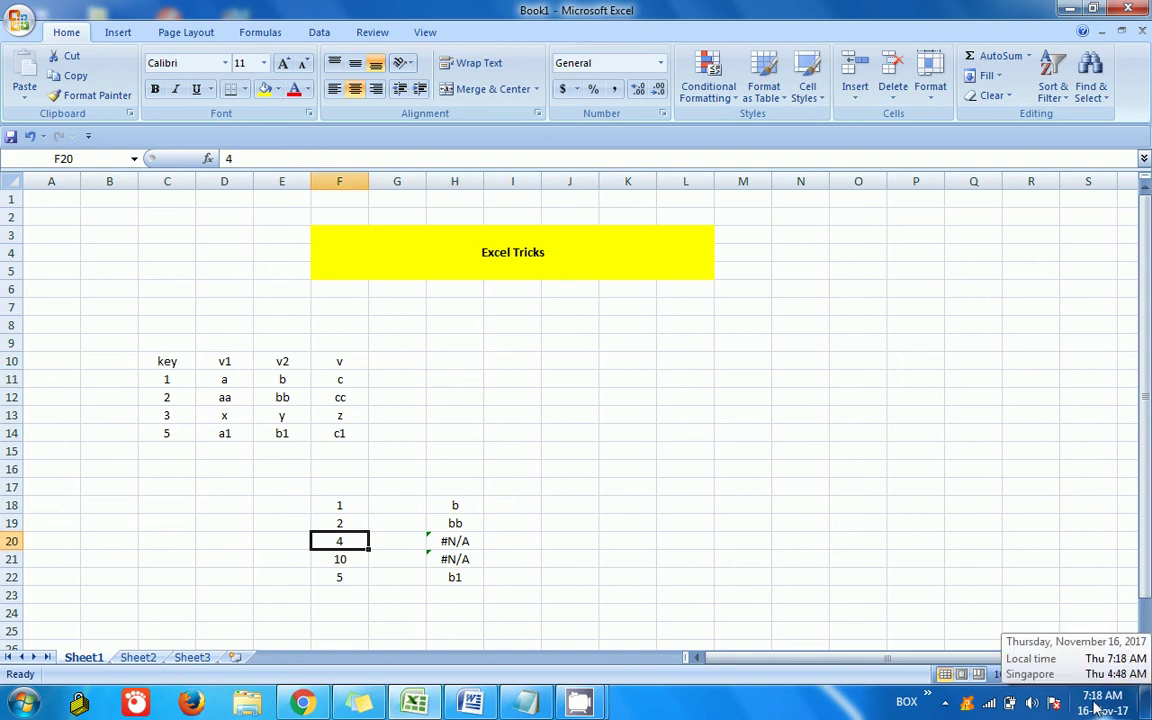
pyautogui.write('3')
pyautogui.press('Return')
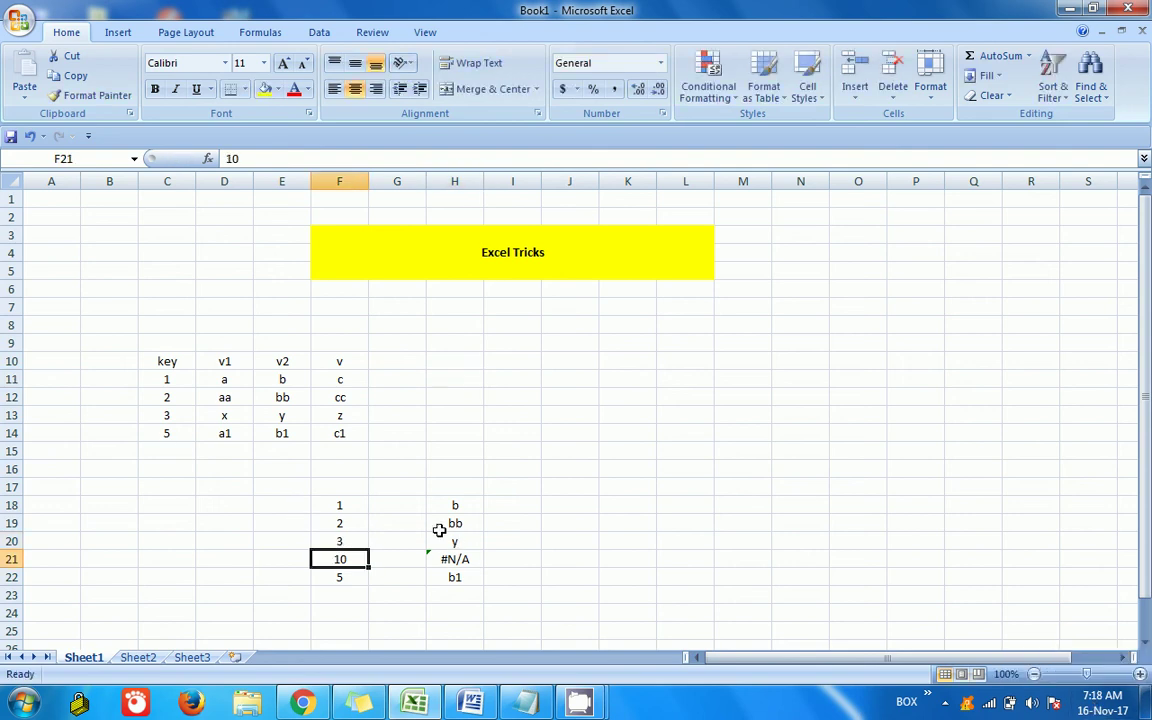
pyautogui.click(445, 540)
pyautogui.click(298, 416)
pyautogui.click(606, 467)
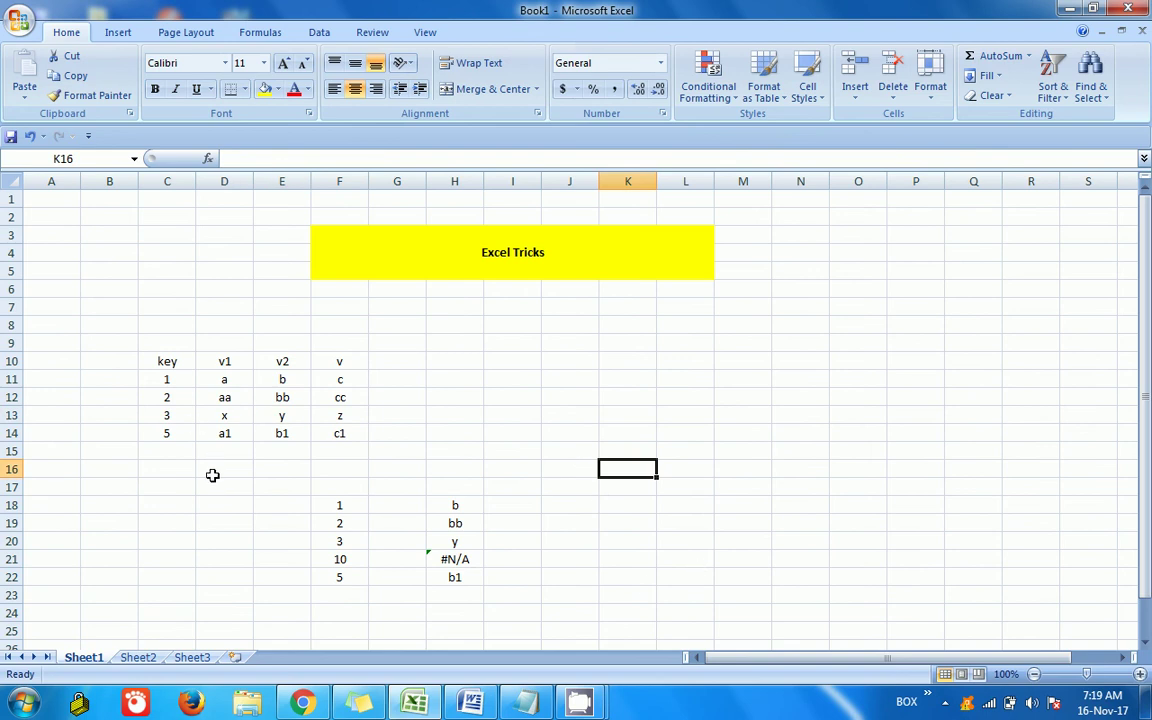
# Step: Copy the key column C10:C14 (key, 1, 2, 3, 5) into G10:G14
pyautogui.moveTo(231, 378); pyautogui.dragTo(239, 436)
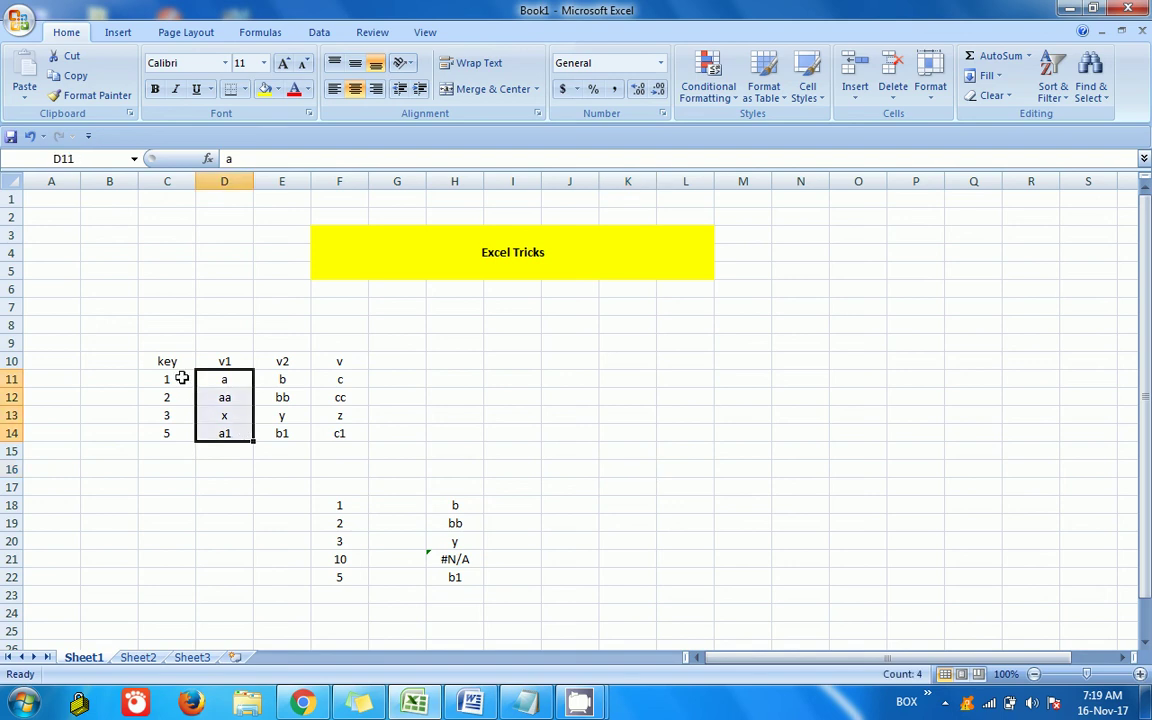
pyautogui.moveTo(180, 377); pyautogui.dragTo(170, 437)
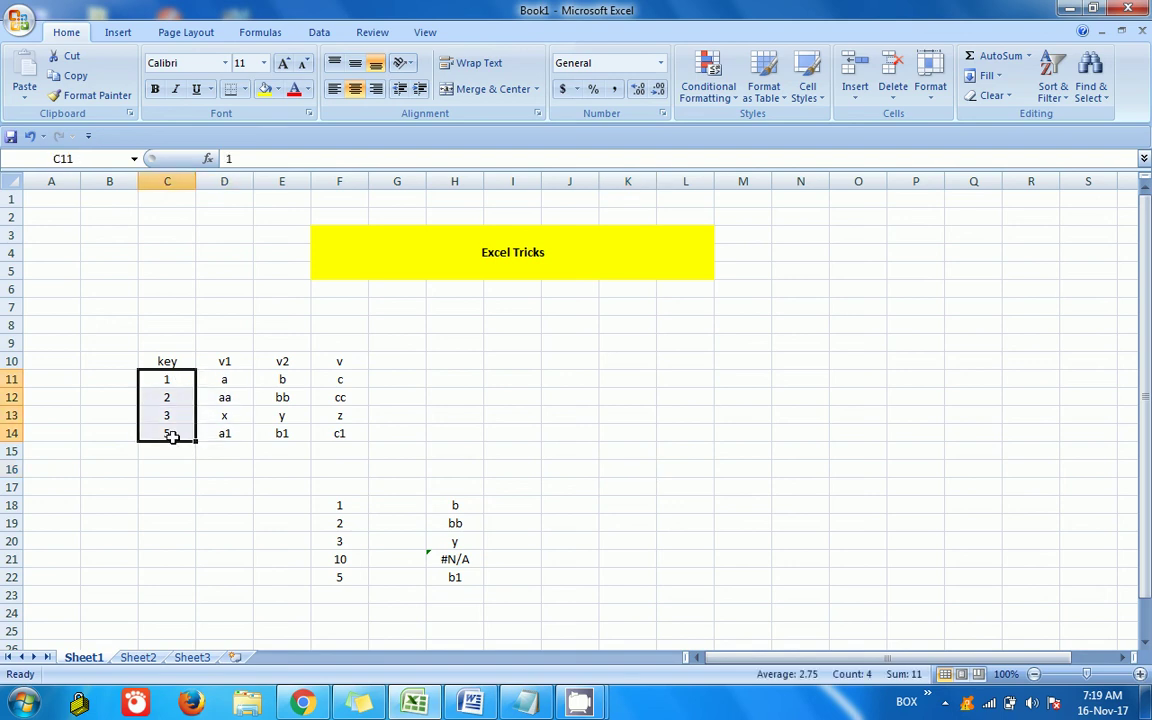
pyautogui.click(256, 502)
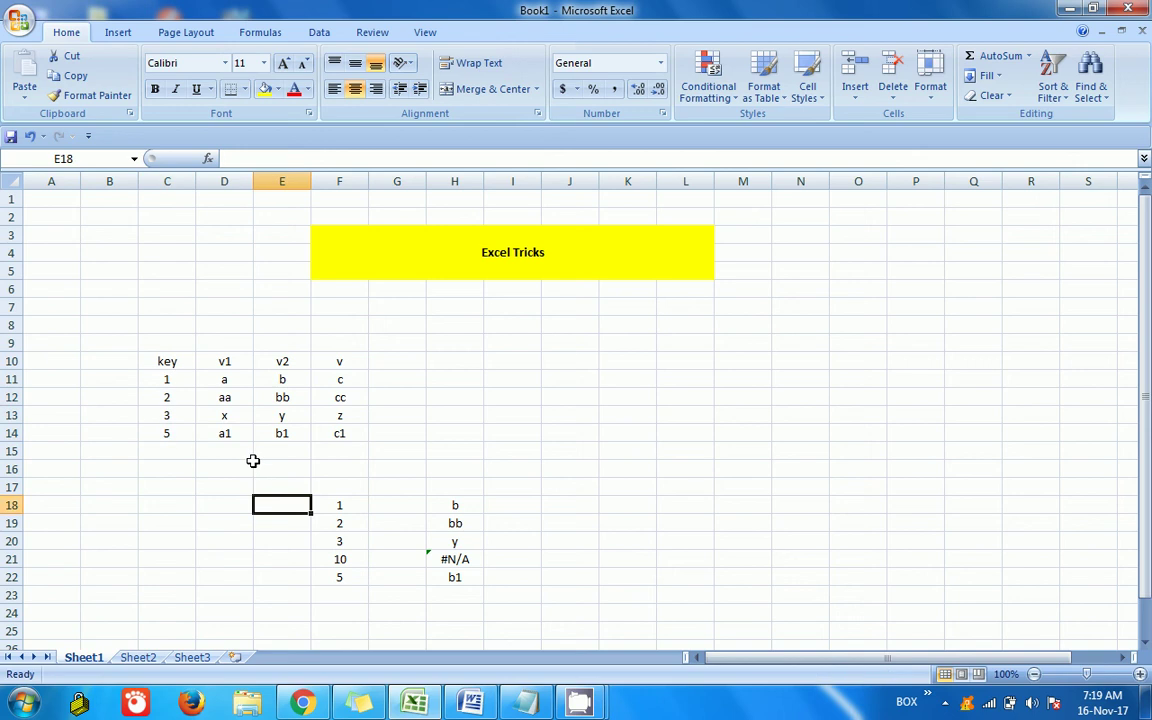
pyautogui.moveTo(183, 361); pyautogui.dragTo(175, 427)
pyautogui.hotkey('ctrl', 'c')
pyautogui.click(388, 360)
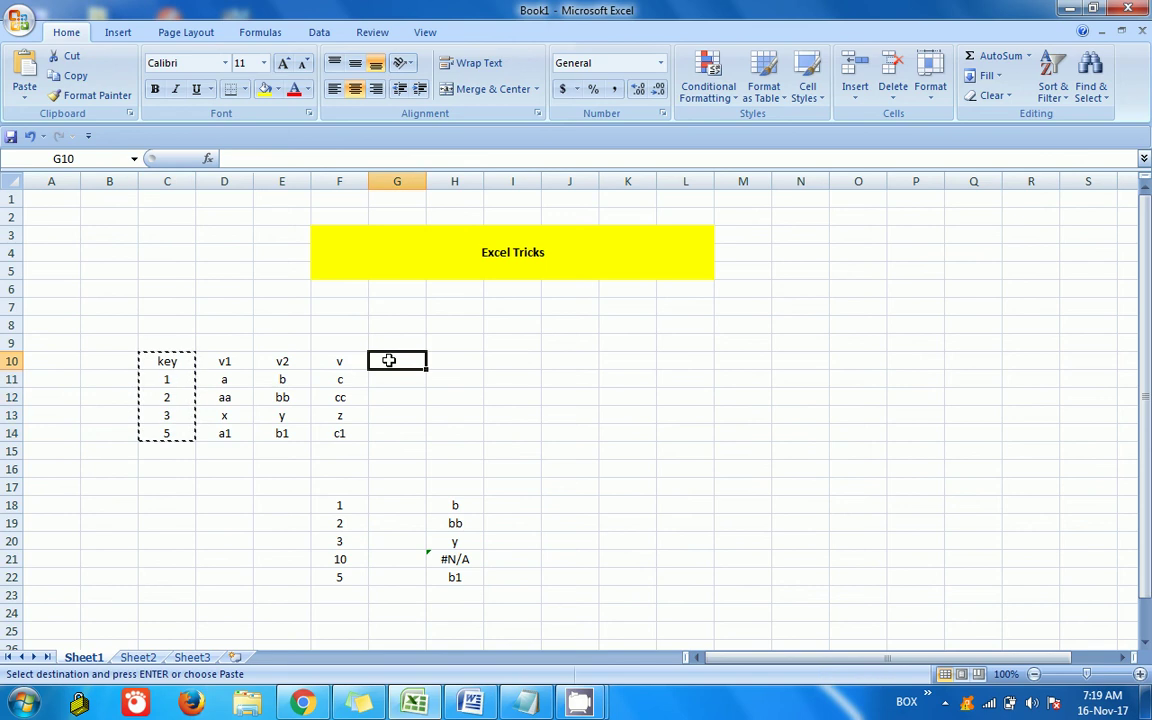
pyautogui.press('Return')
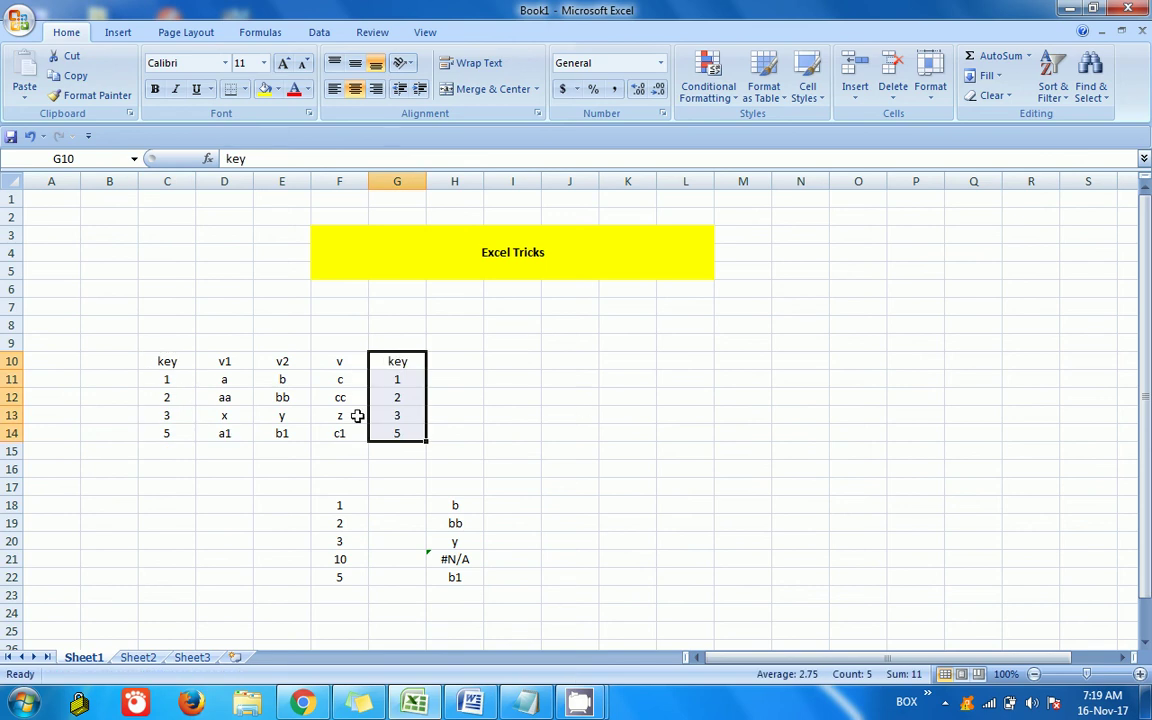
pyautogui.click(226, 381)
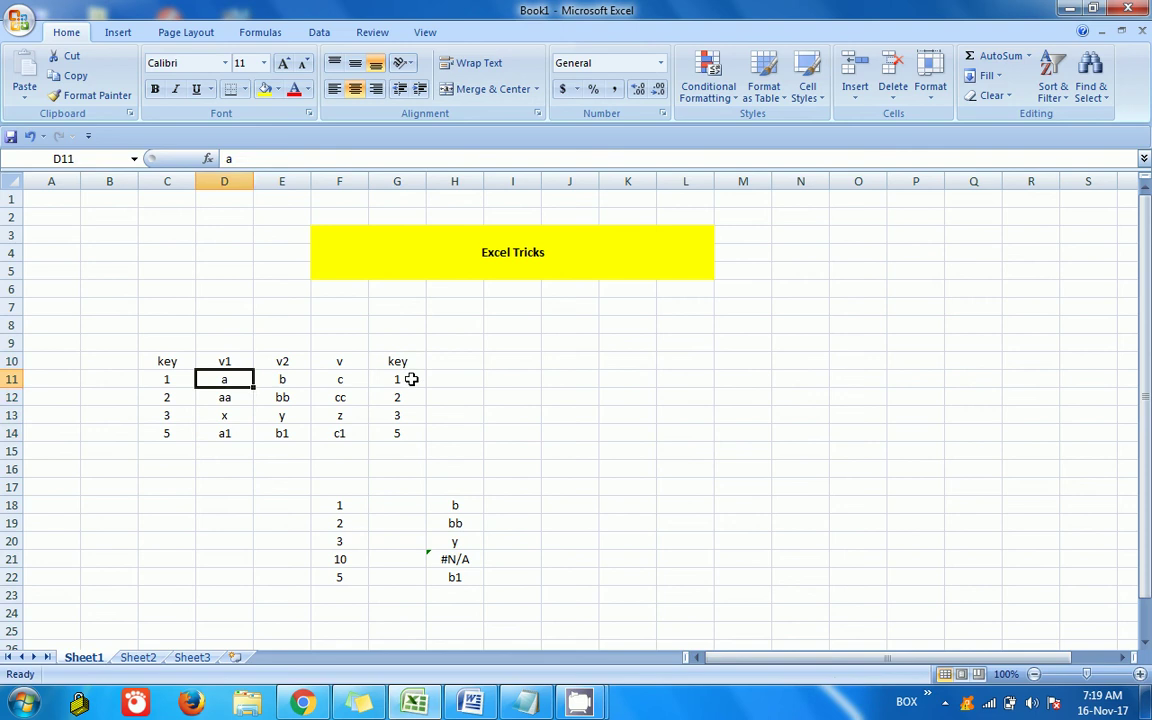
pyautogui.click(411, 379)
# Step: Highlight the C9:E13 table's header row, data rows and columns to show its 1/2/3 layout
pyautogui.click(533, 402)
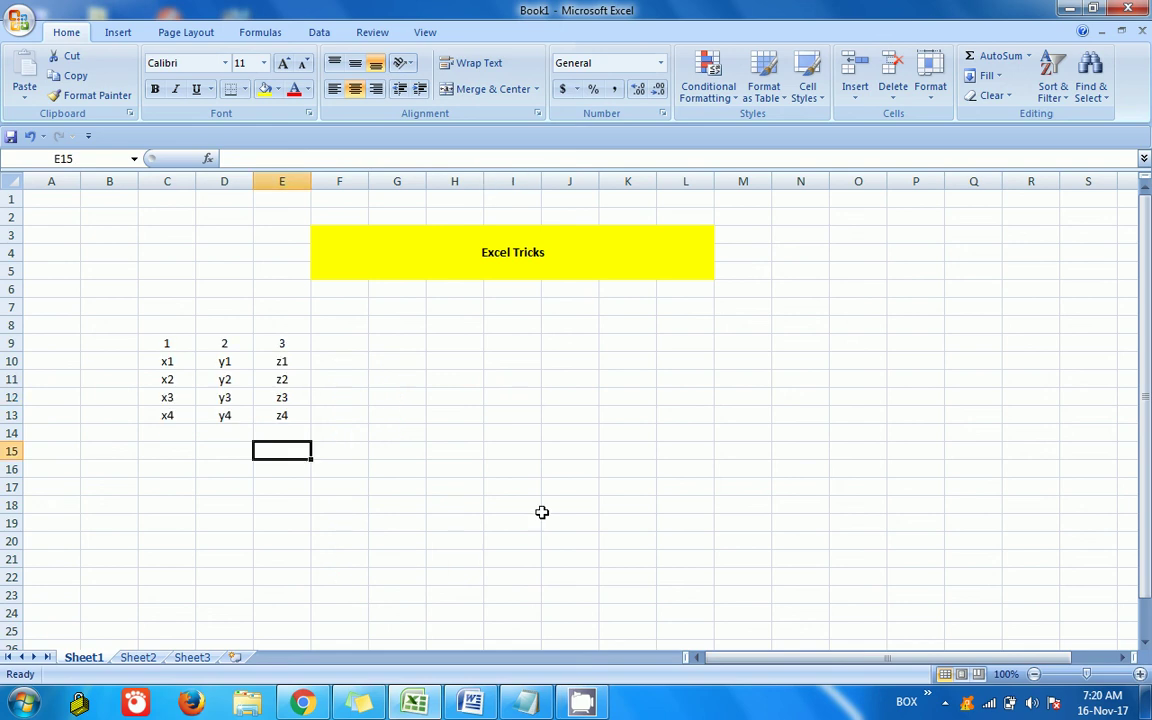
pyautogui.moveTo(173, 343); pyautogui.dragTo(290, 414)
pyautogui.click(357, 465)
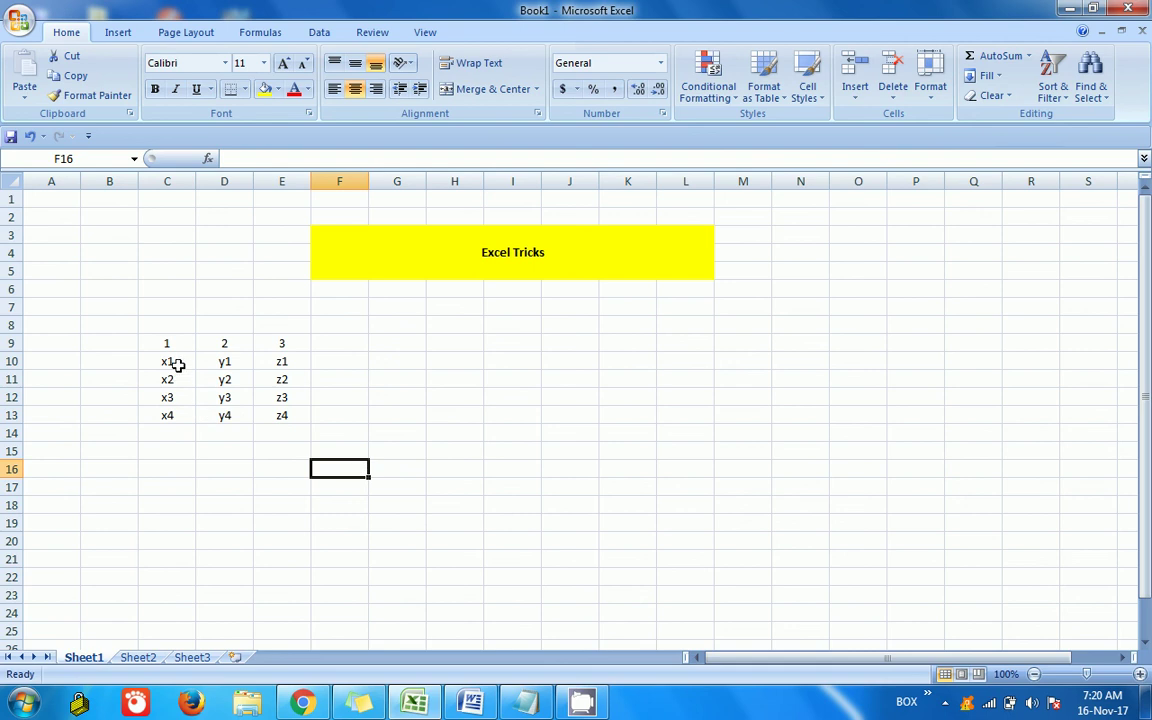
pyautogui.moveTo(167, 340); pyautogui.dragTo(290, 343)
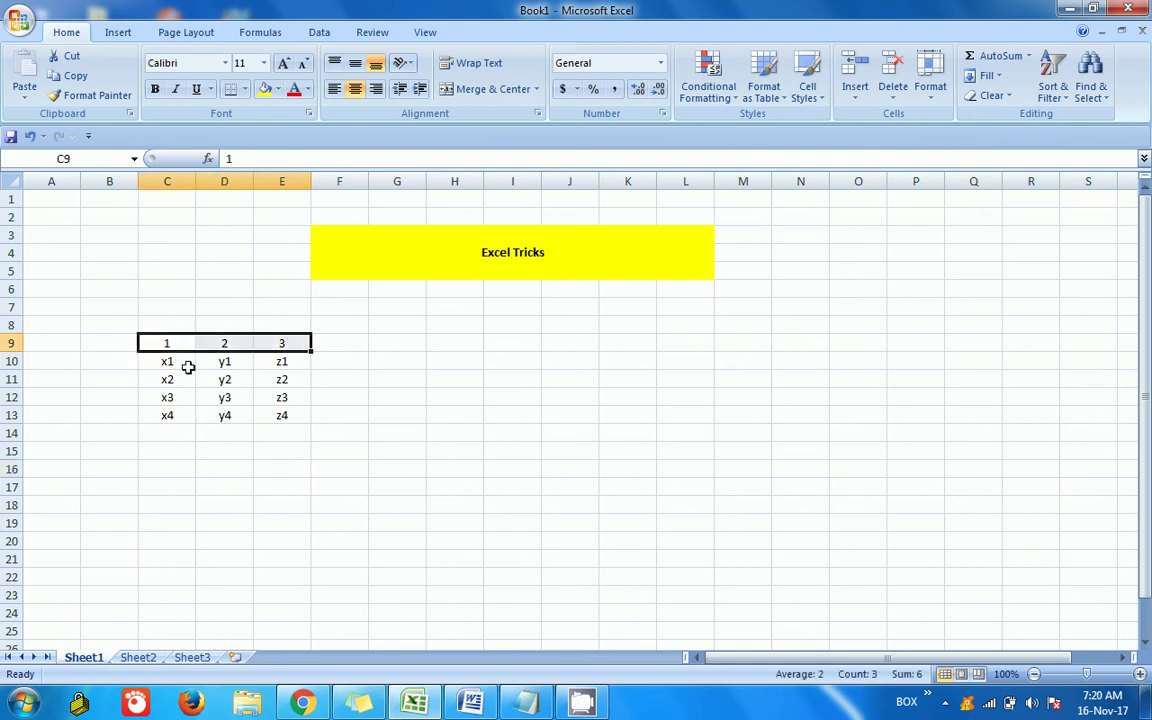
pyautogui.moveTo(188, 367); pyautogui.dragTo(285, 362)
pyautogui.click(270, 507)
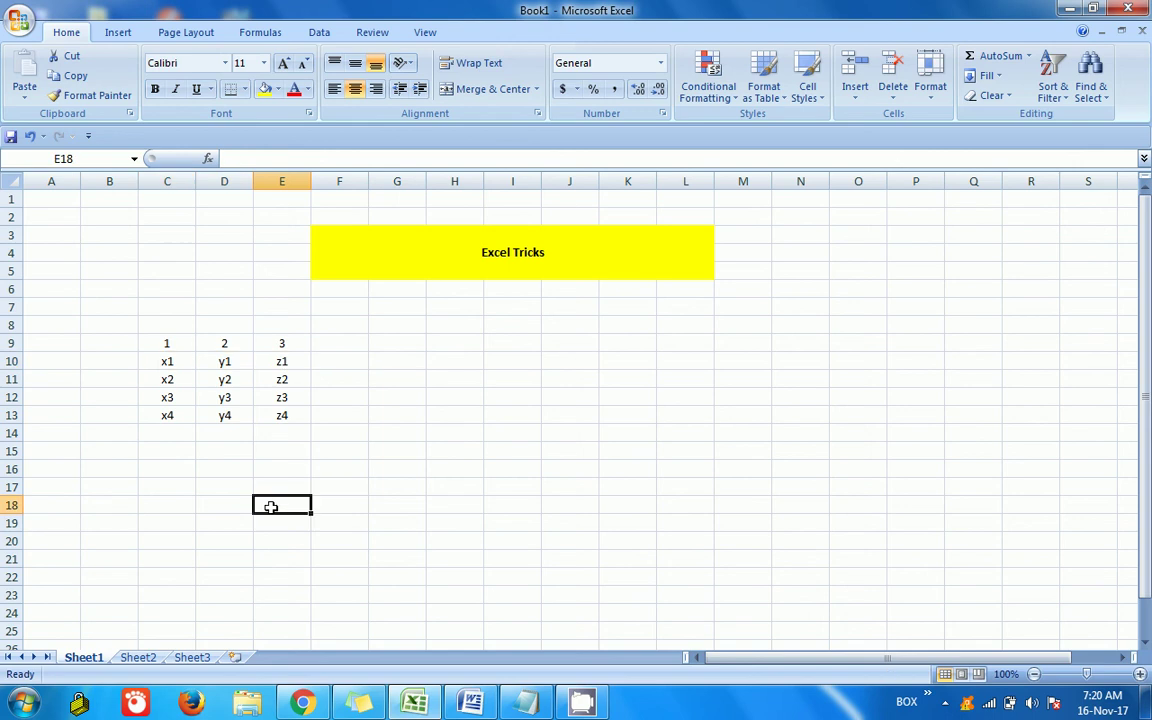
pyautogui.moveTo(180, 345); pyautogui.dragTo(180, 434)
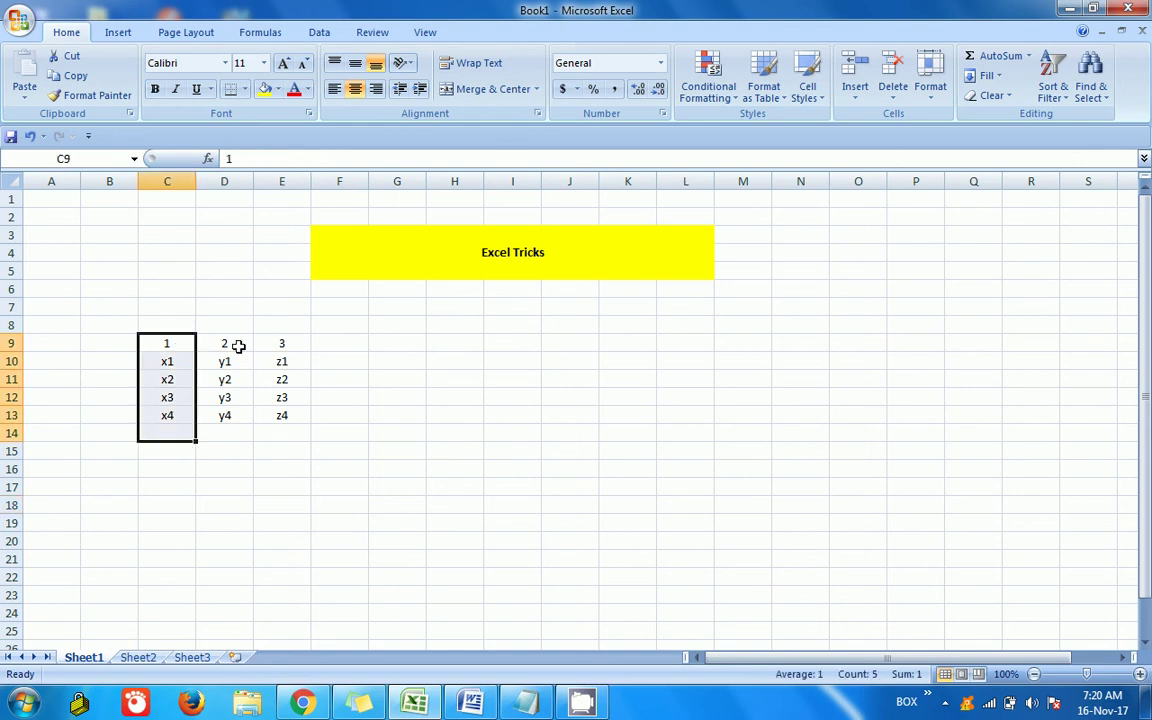
pyautogui.moveTo(238, 346); pyautogui.dragTo(239, 416)
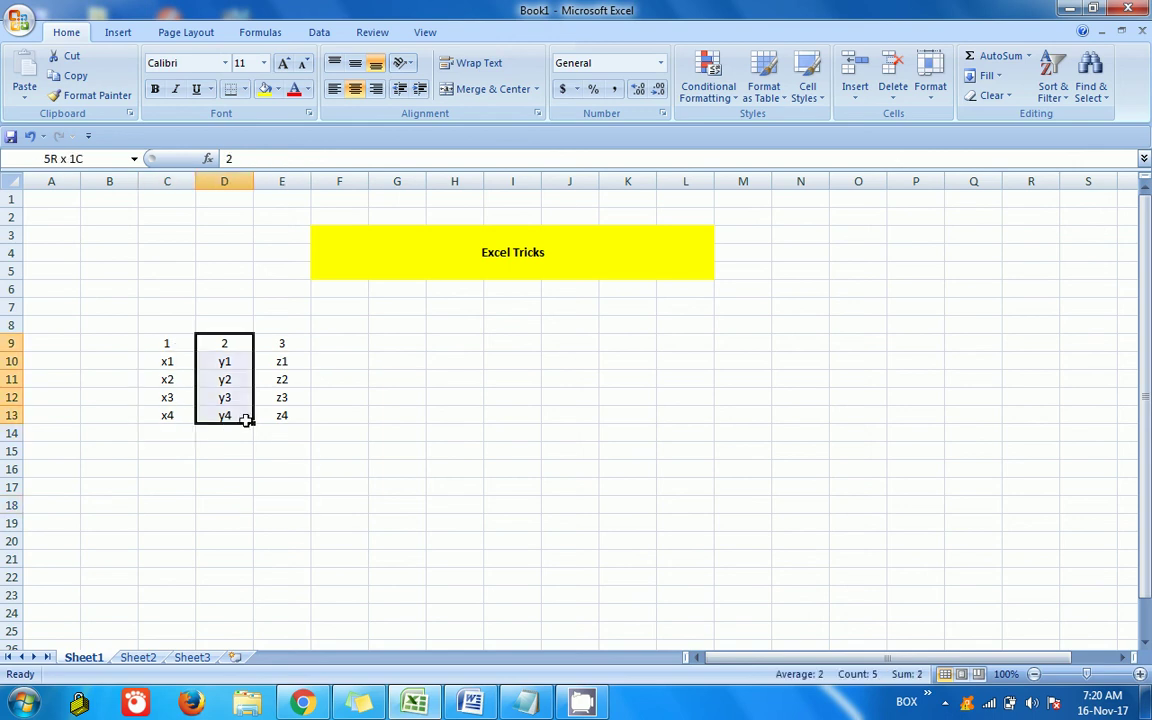
pyautogui.click(310, 463)
pyautogui.moveTo(165, 342); pyautogui.dragTo(280, 345)
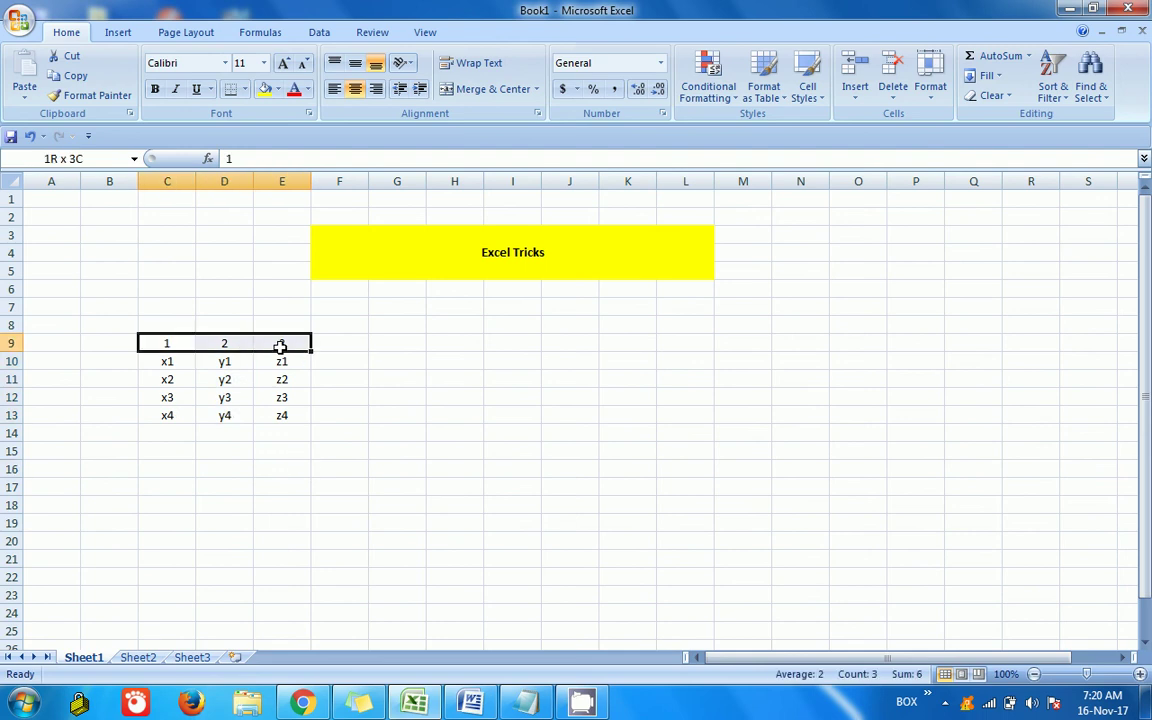
pyautogui.moveTo(145, 365); pyautogui.dragTo(282, 415)
pyautogui.click(280, 487)
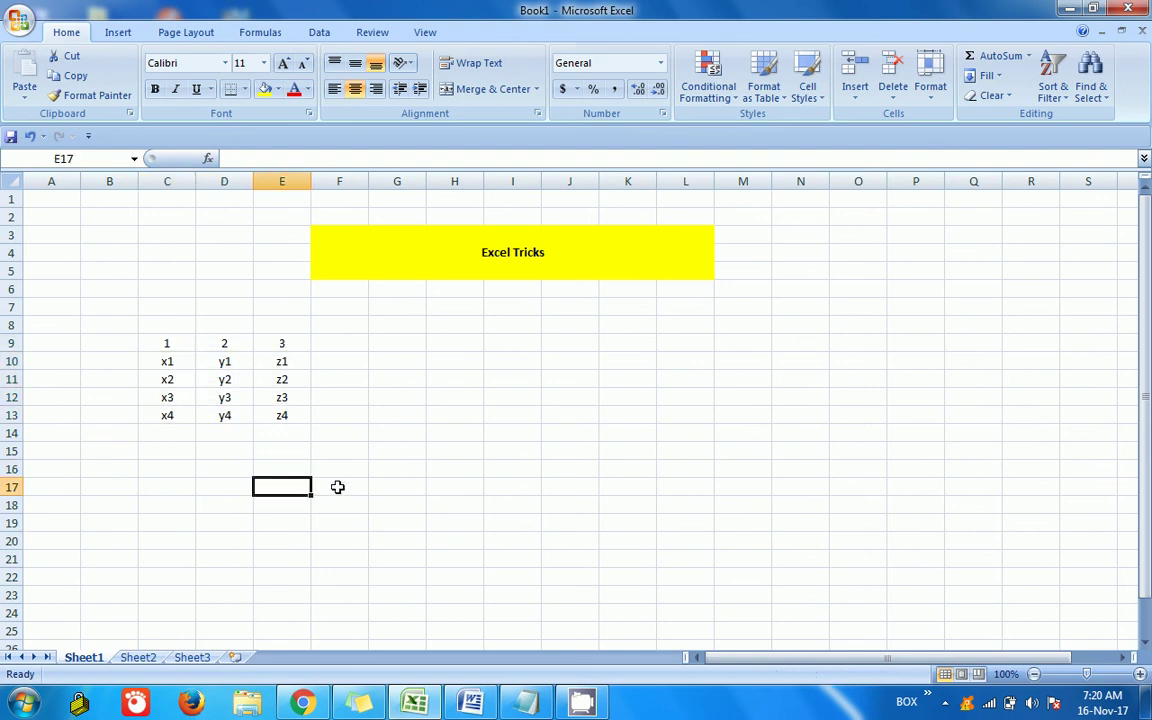
# Step: Enter the lookup keys 1, 2, 4, 3 down F16:F19
pyautogui.click(339, 469)
pyautogui.write('1')
pyautogui.press('Return')
pyautogui.write('2')
pyautogui.press('Return')
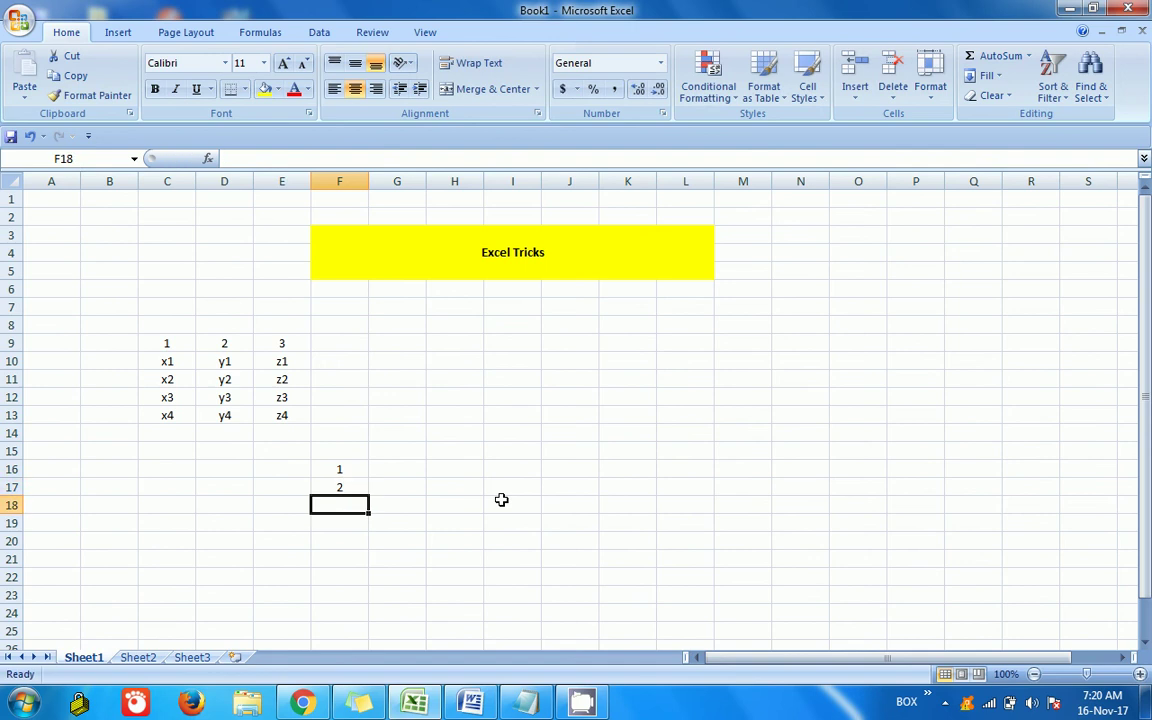
pyautogui.write('3')
pyautogui.hotkey('ctrl', 'Return')
pyautogui.write('4')
pyautogui.press('Return')
pyautogui.write('4')
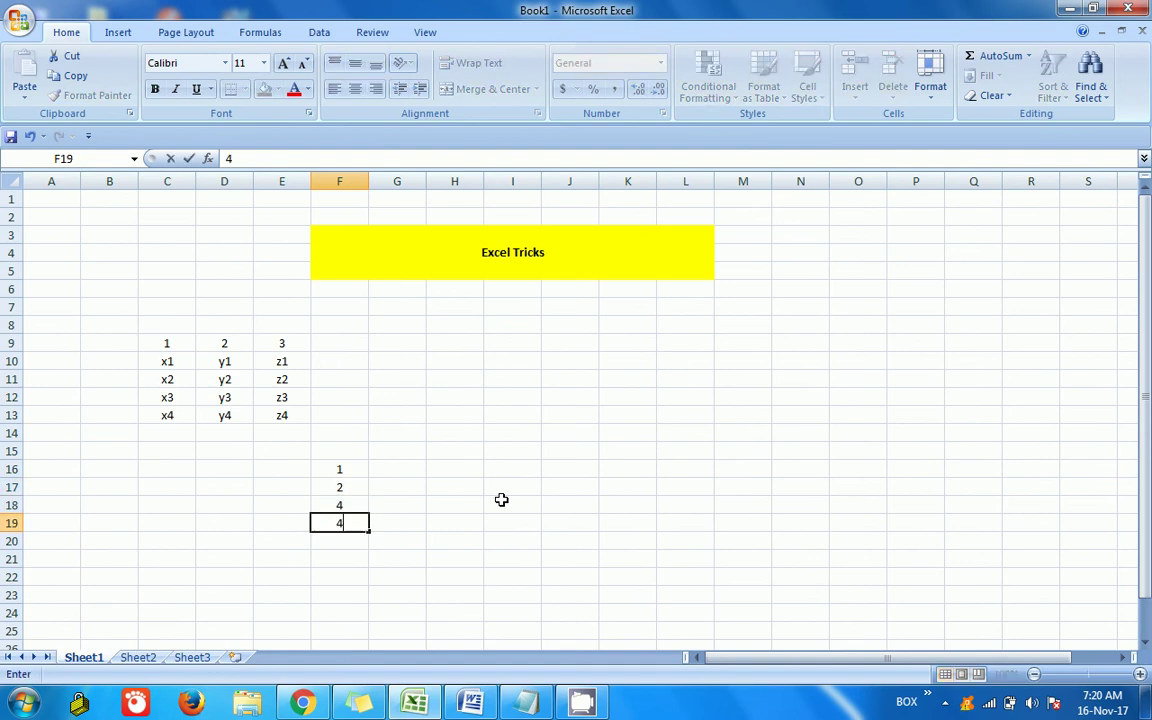
pyautogui.hotkey('ctrl', 'Return')
pyautogui.write('3')
pyautogui.press('Return')
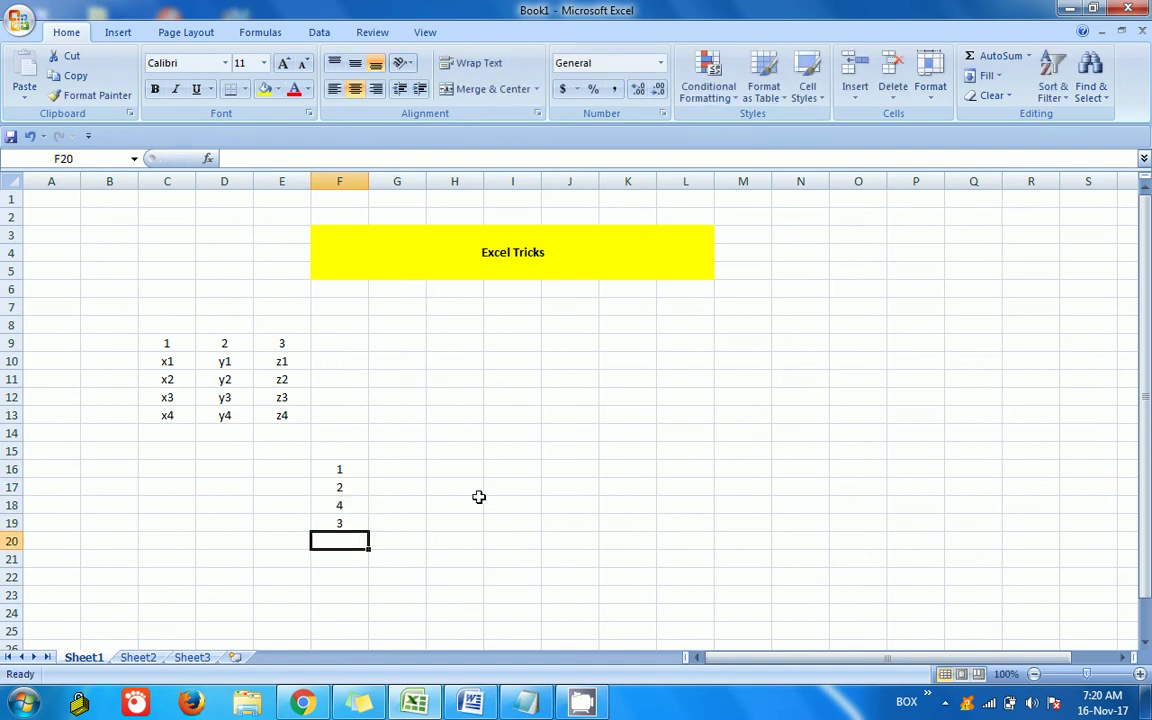
pyautogui.click(457, 476)
# Step: Write =HLOOKUP(F16,$C$9:$E$13,5,0) in H16, with the table range locked by F4
pyautogui.write('=')
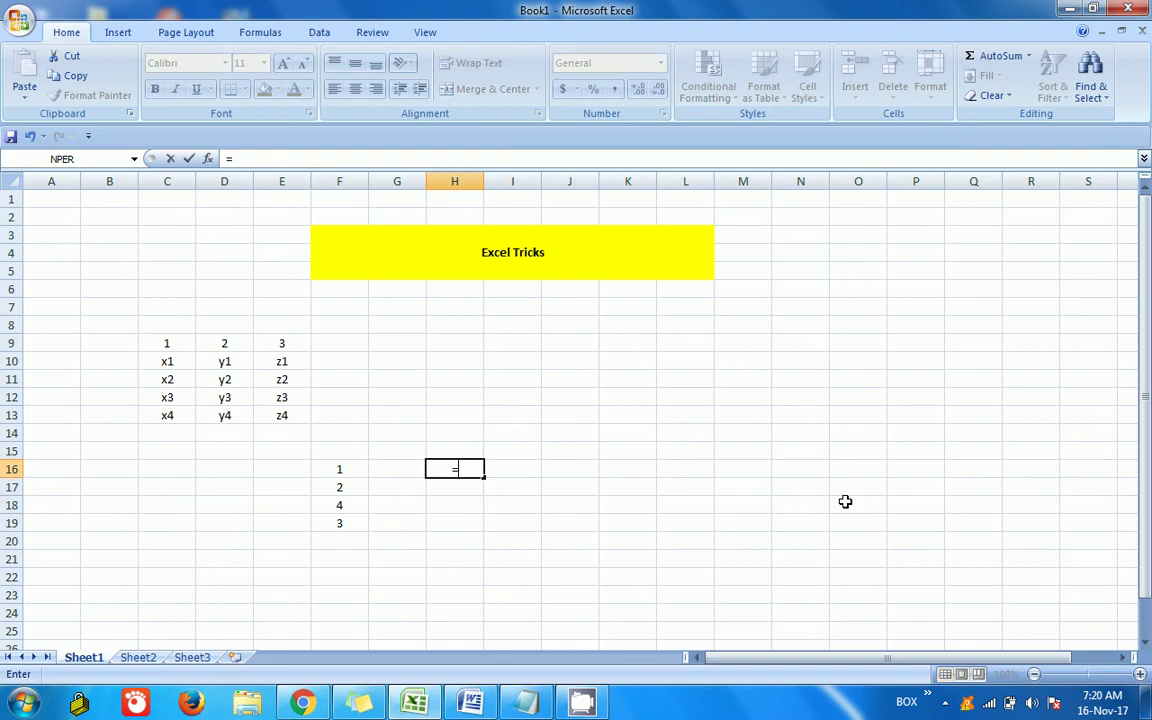
pyautogui.write('HLOOKUP(')
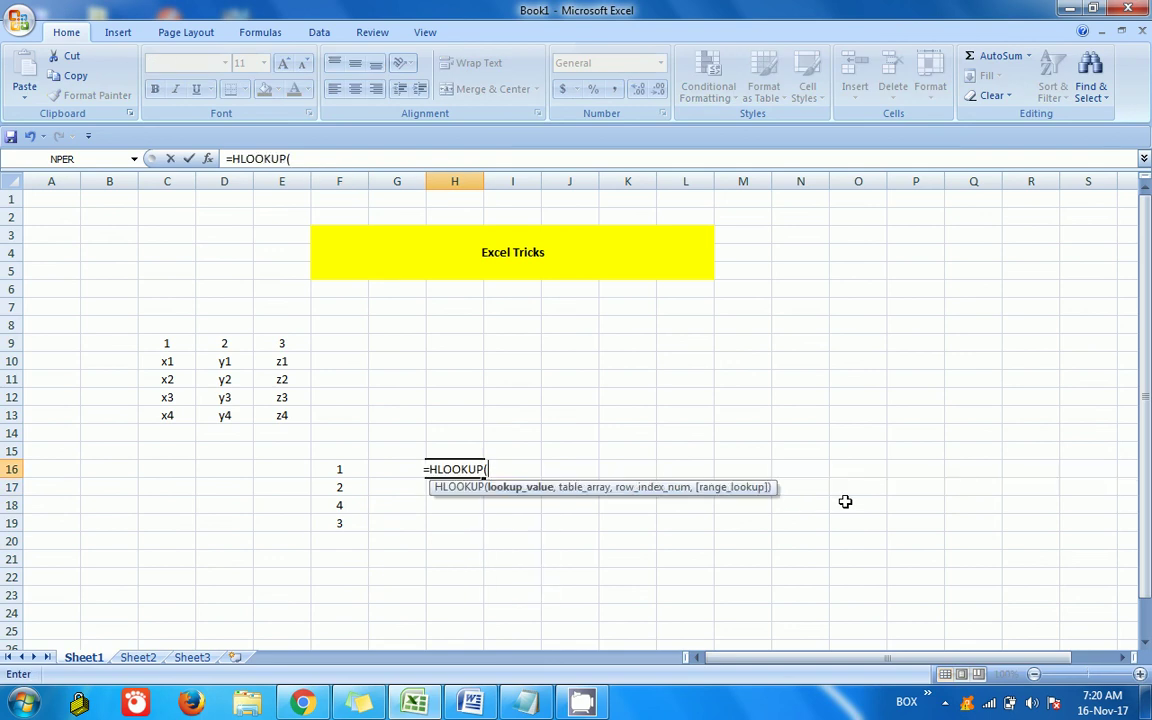
pyautogui.click(360, 469)
pyautogui.write(',')
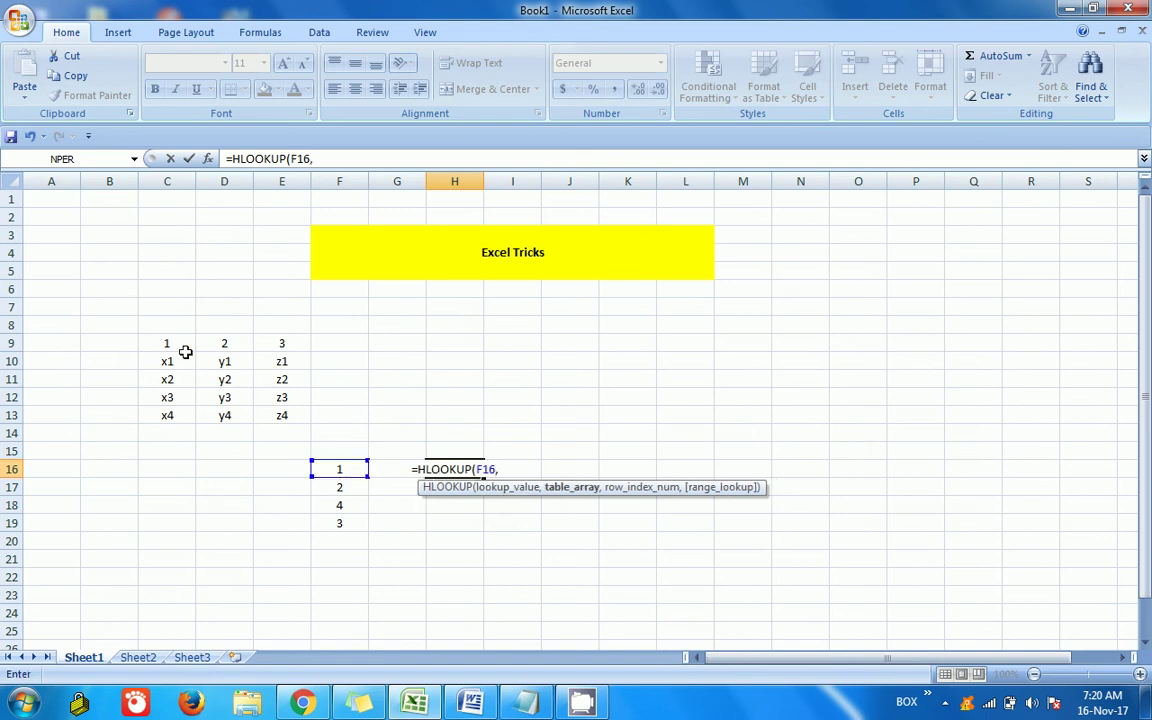
pyautogui.moveTo(183, 348); pyautogui.dragTo(285, 421)
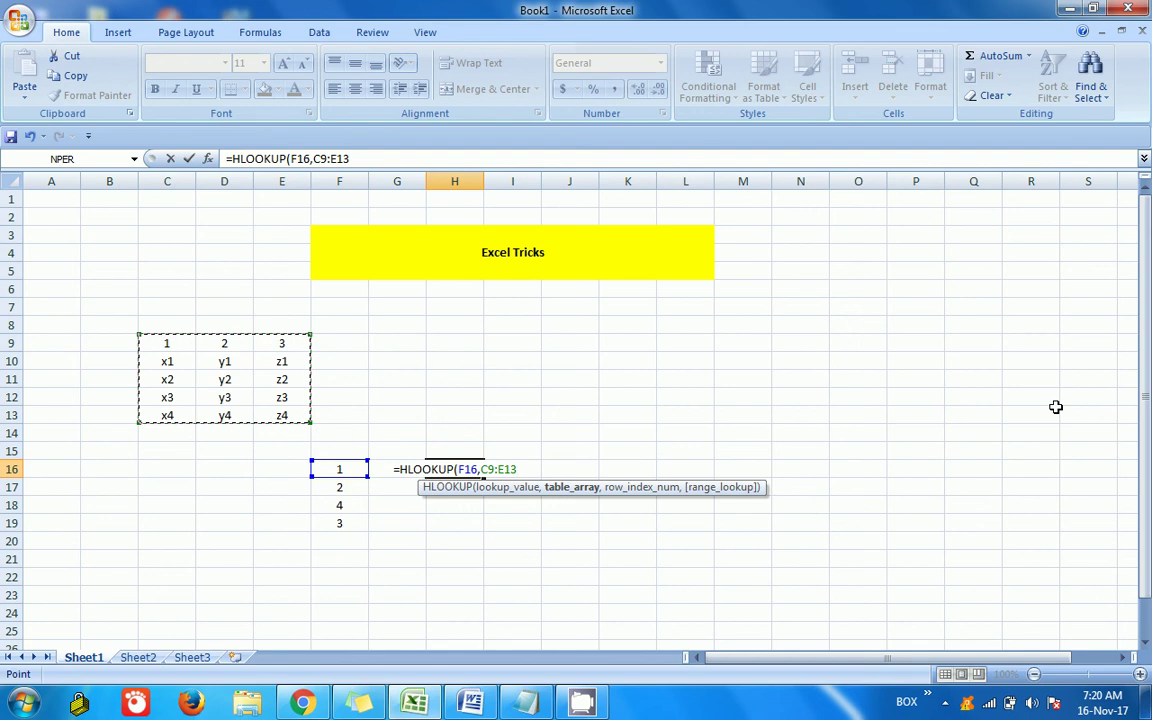
pyautogui.press('F4')
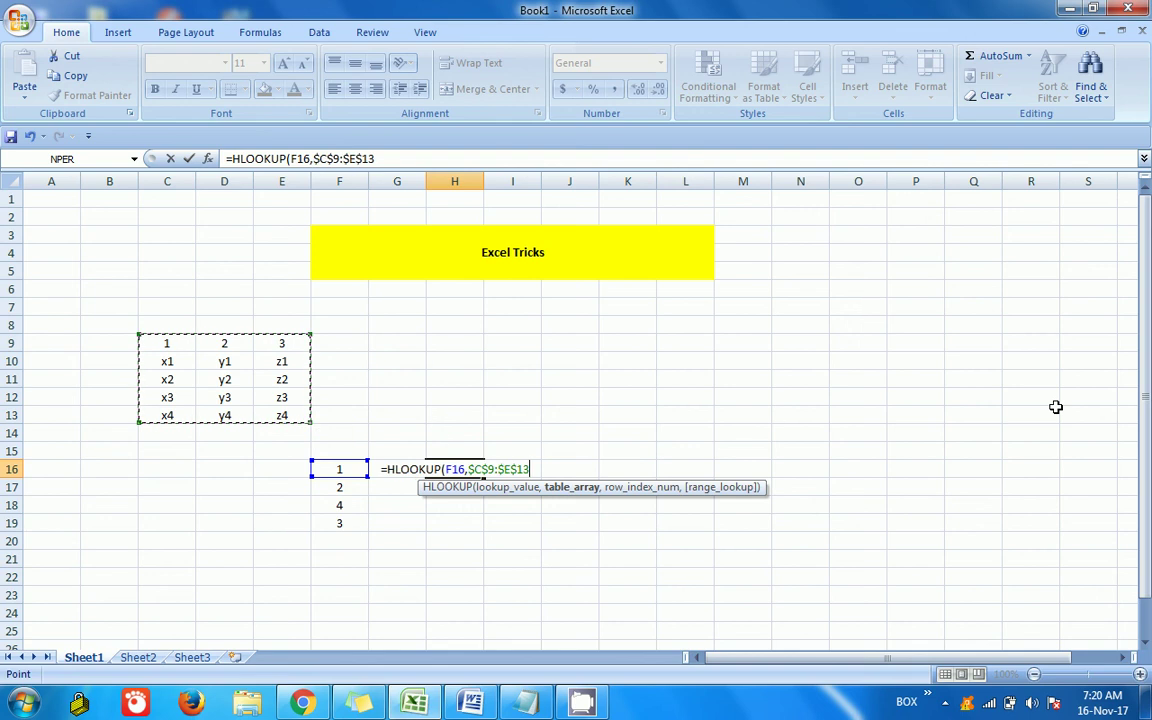
pyautogui.write(',')
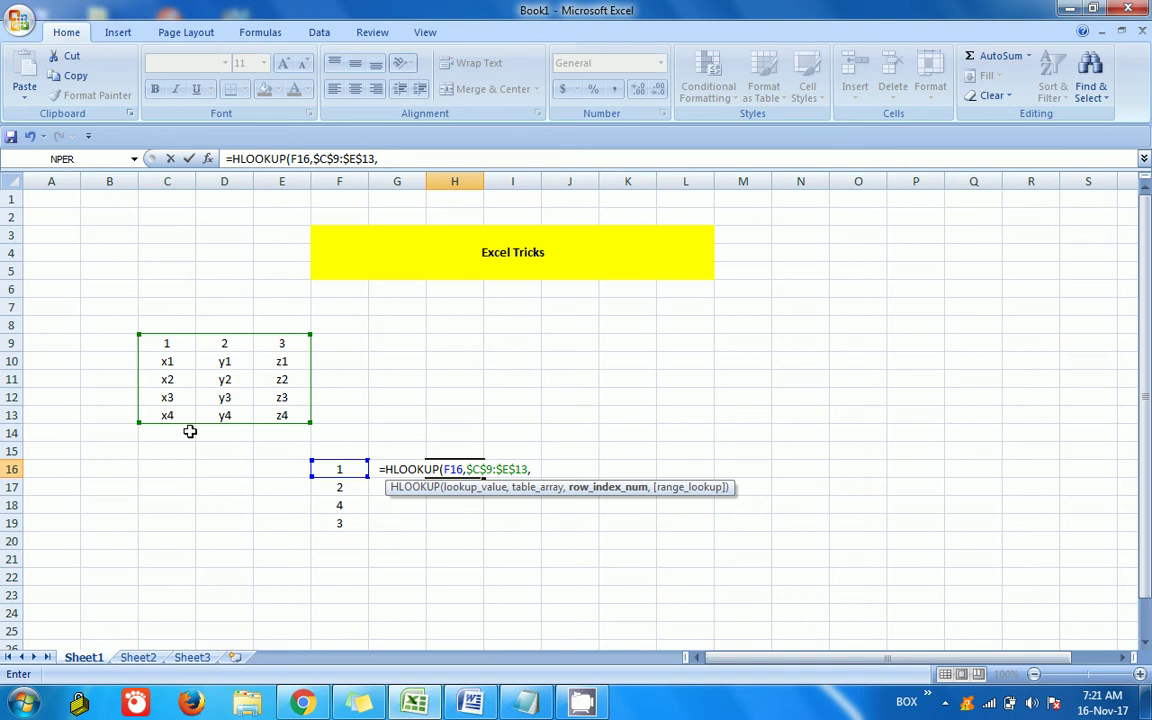
pyautogui.write('5')
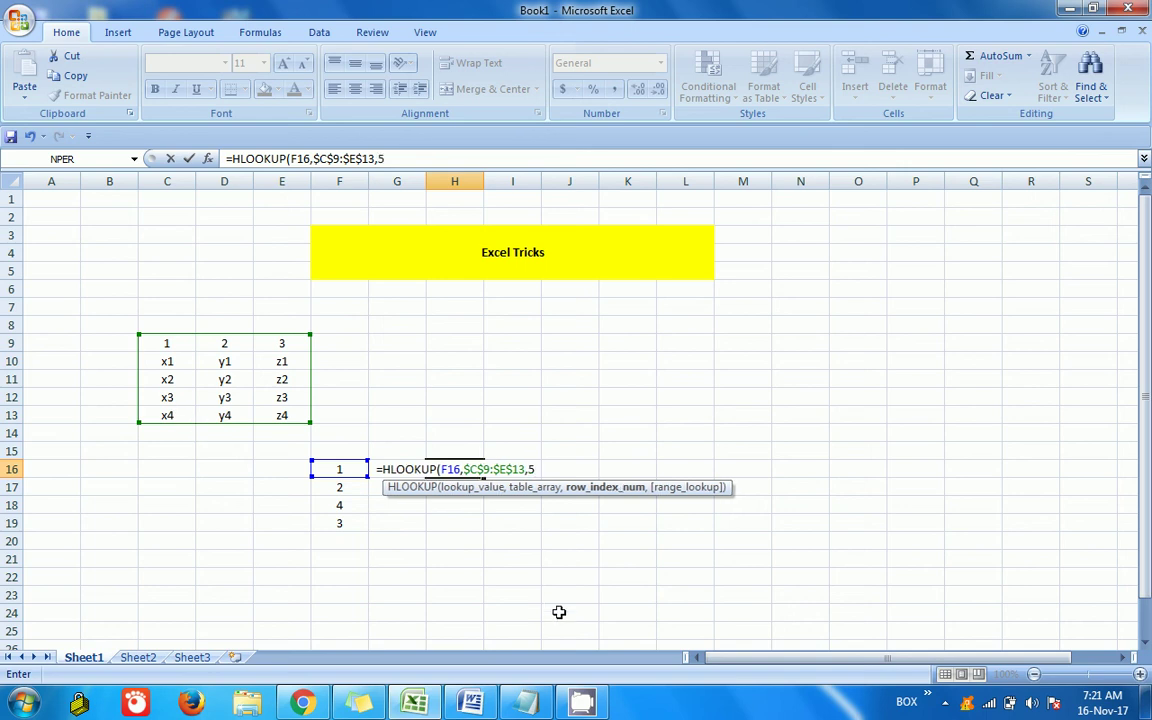
pyautogui.write(',0)')
pyautogui.press('Return')
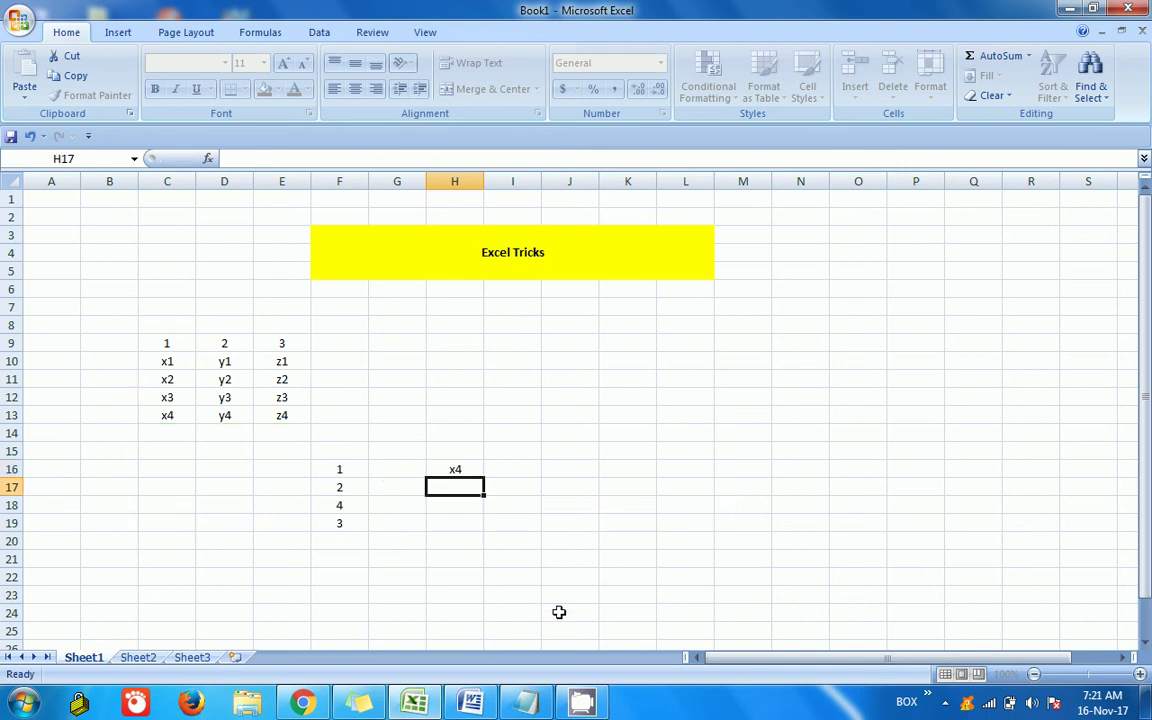
pyautogui.press('Down')
pyautogui.press('Down')
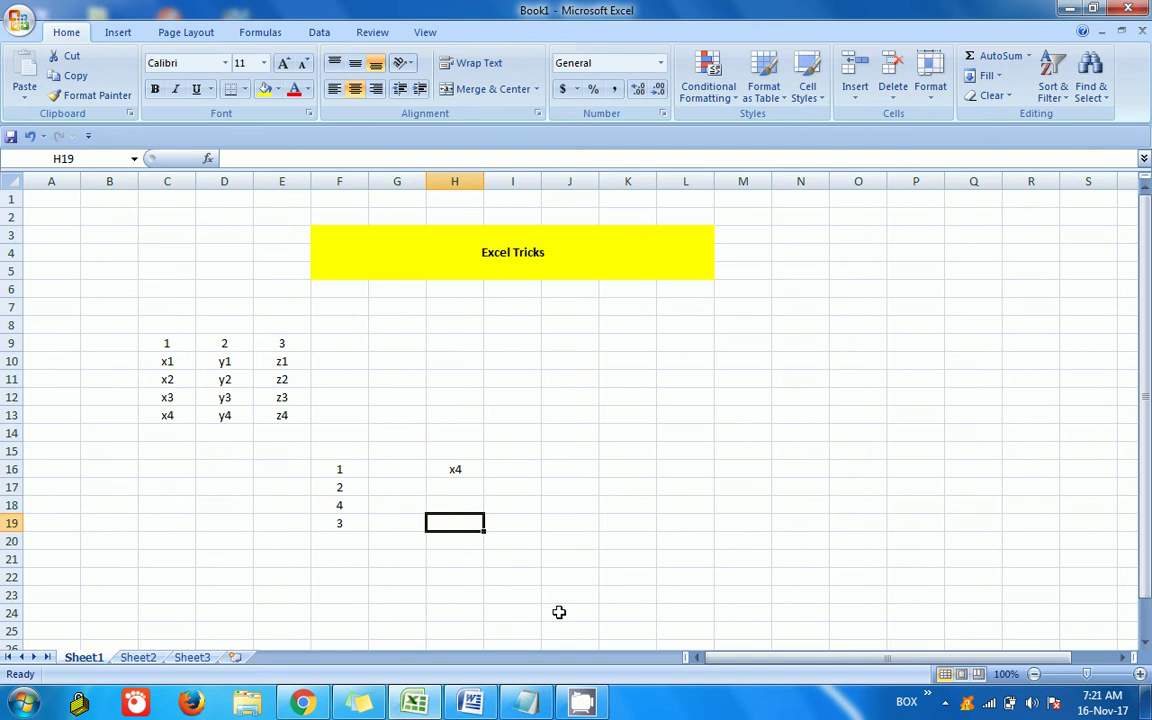
pyautogui.hotkey('shift', 'Up')
pyautogui.hotkey('shift', 'Up')
pyautogui.hotkey('shift', 'Up')
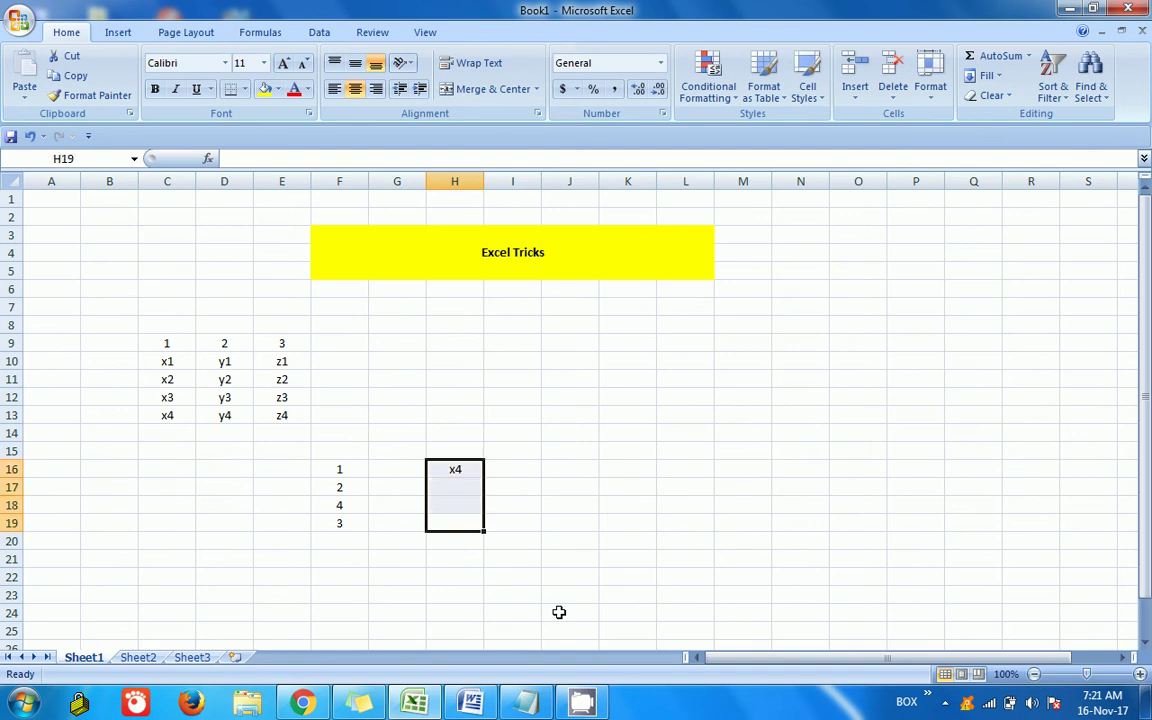
pyautogui.hotkey('ctrl', 'd')
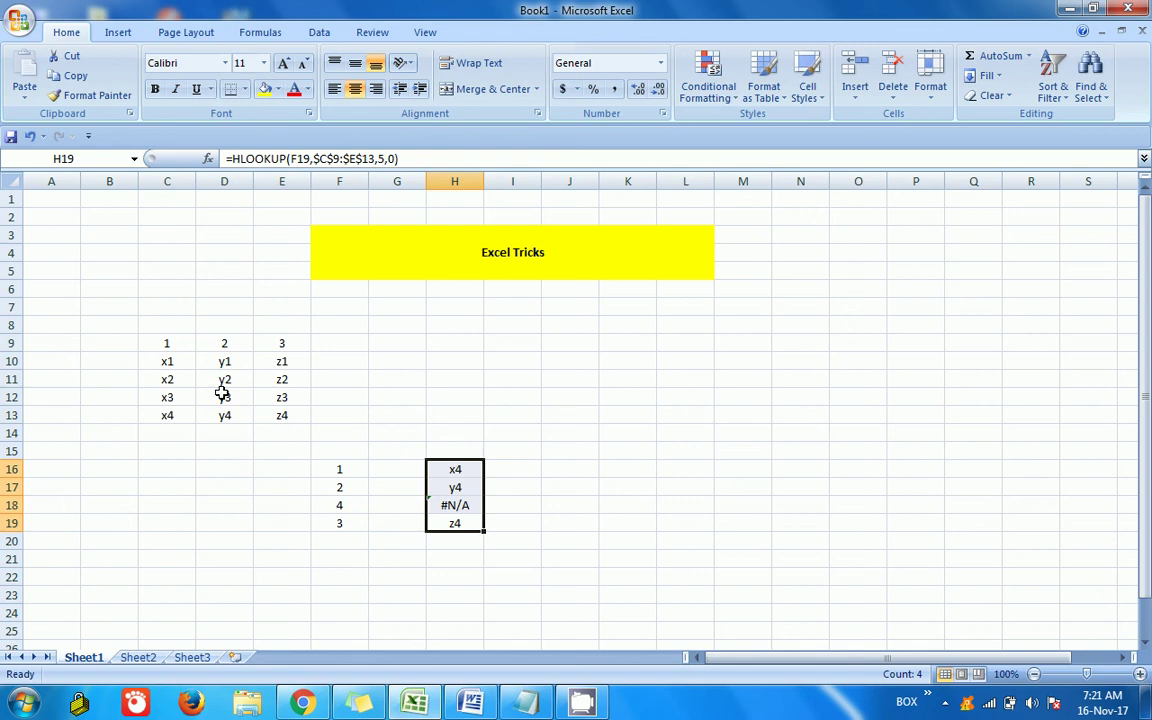
pyautogui.click(555, 503)
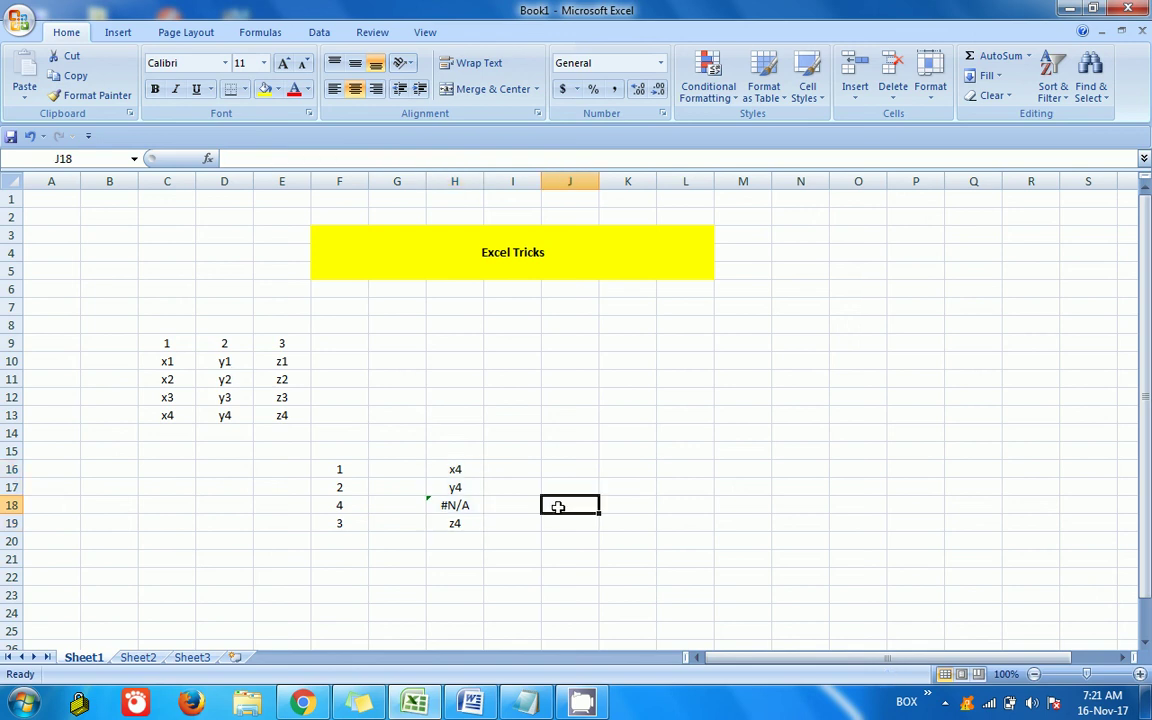
pyautogui.click(458, 472)
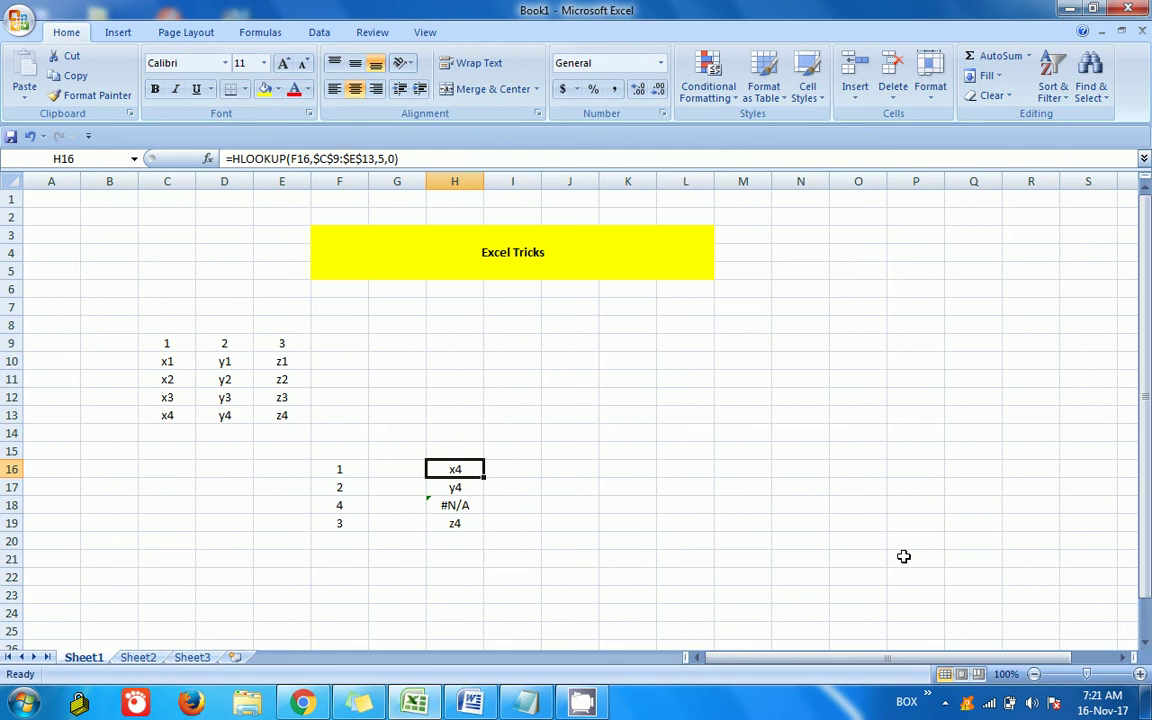
pyautogui.click(676, 366)
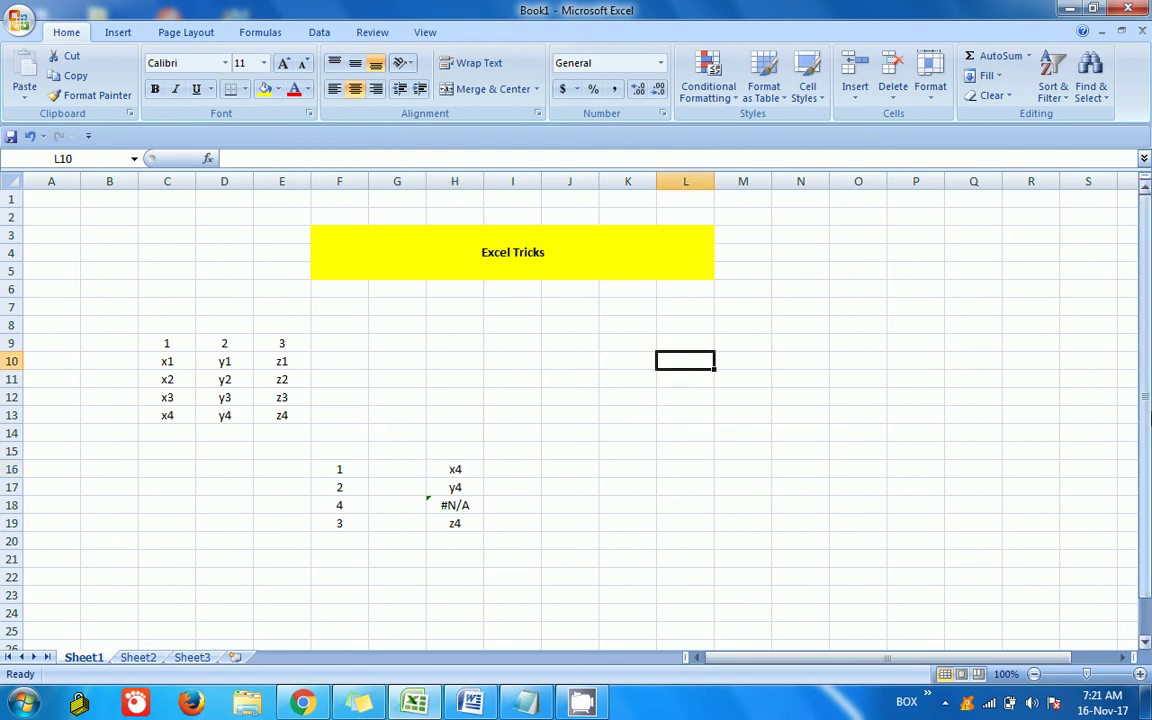
# Step: Fill L10:M12 with the numbers 1 to 6 as pairs 1/2, 3/4, 5/6
pyautogui.write('1')
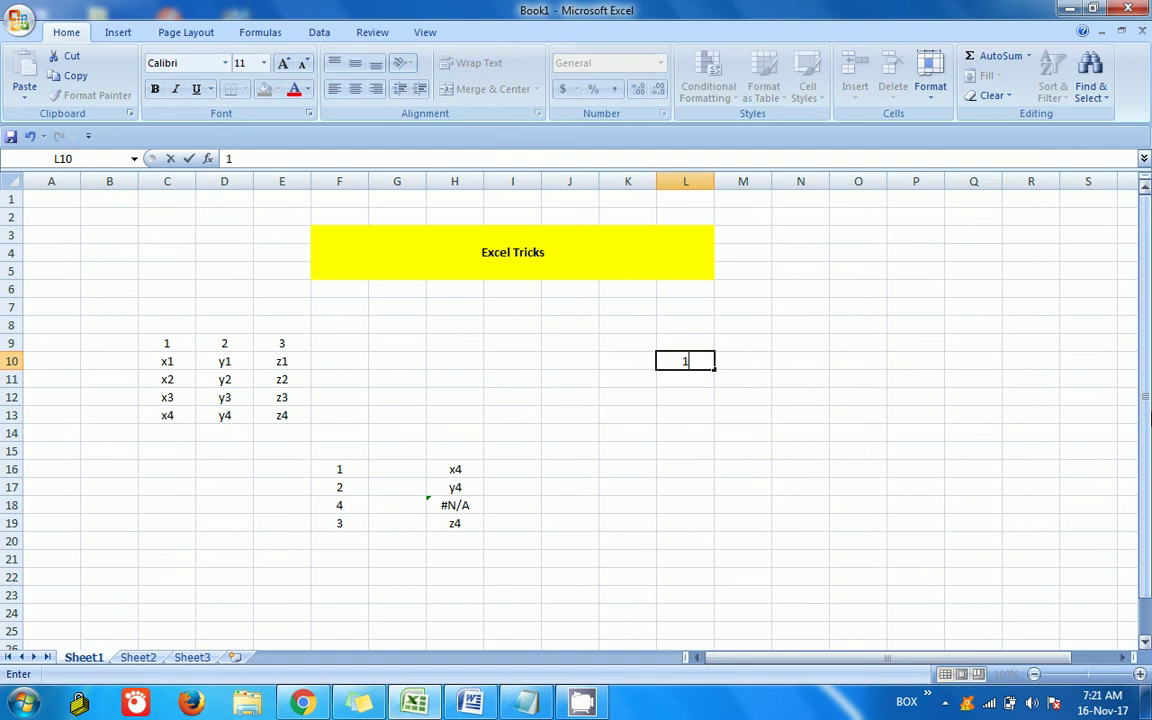
pyautogui.press('Tab')
pyautogui.write('2')
pyautogui.press('Return')
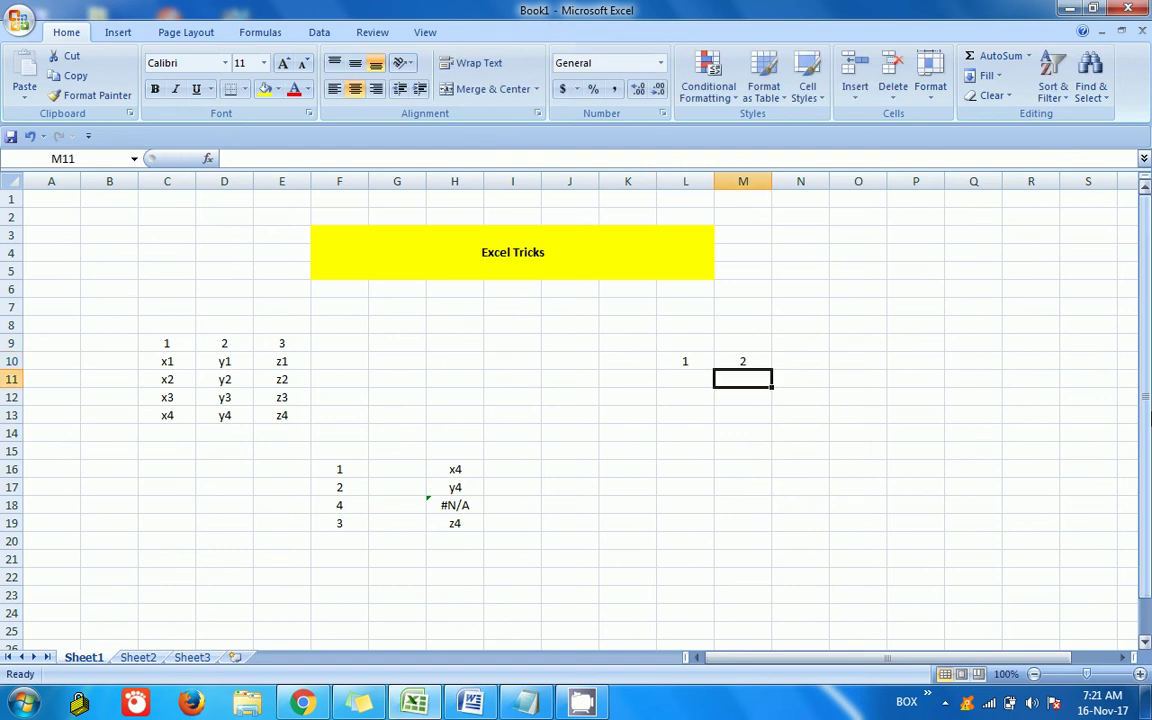
pyautogui.write('3')
pyautogui.press('Tab')
pyautogui.write('4')
pyautogui.press('Return')
pyautogui.write('5')
pyautogui.press('Tab')
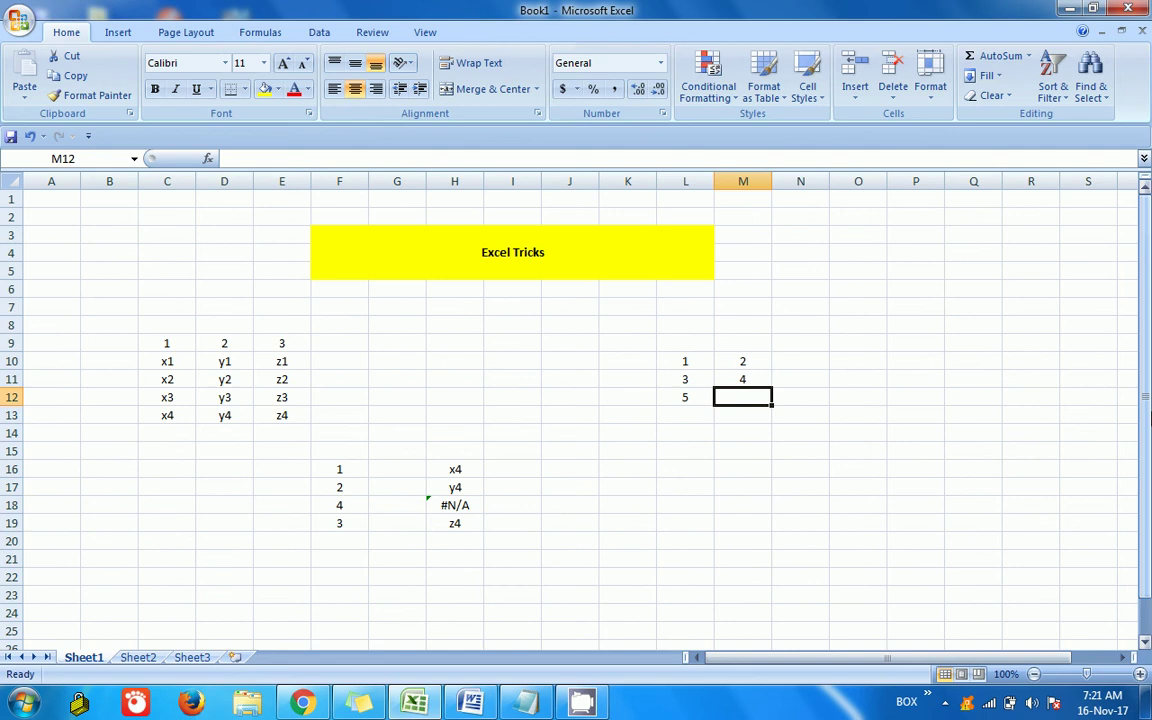
pyautogui.write('6')
pyautogui.click(743, 379)
# Step: Enter =L10+M10 in N10 and copy it into N11:N12
pyautogui.click(800, 361)
pyautogui.write('=')
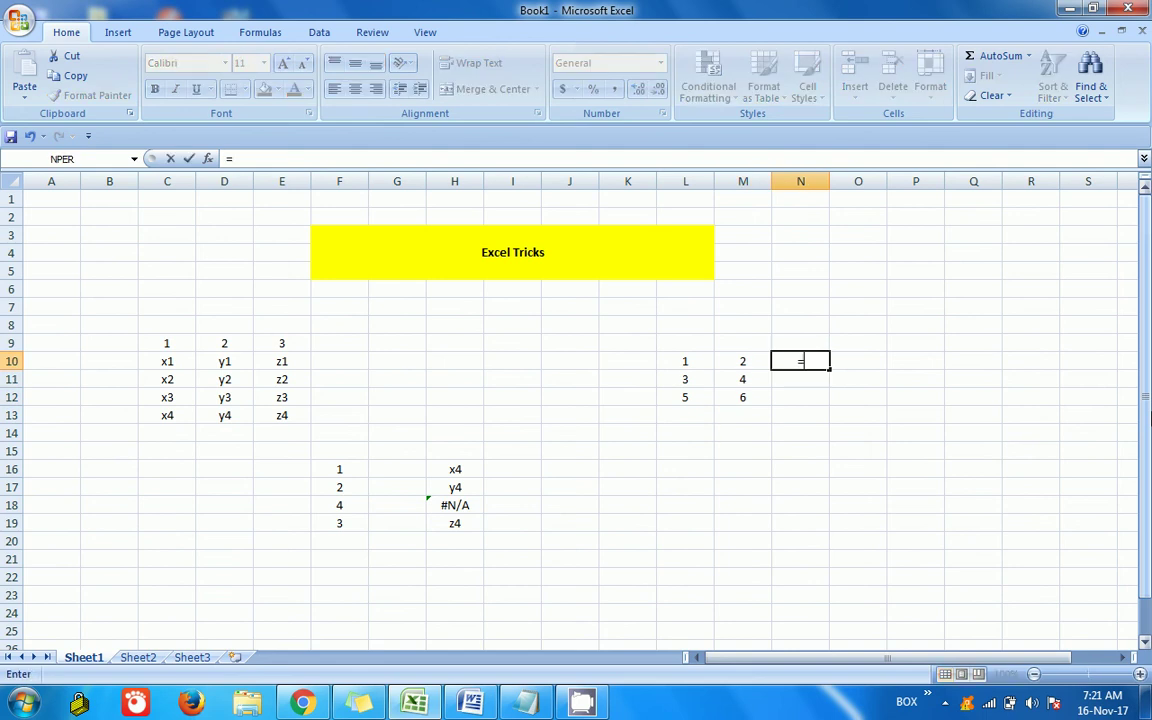
pyautogui.click(685, 361)
pyautogui.write('+')
pyautogui.click(743, 361)
pyautogui.press('Return')
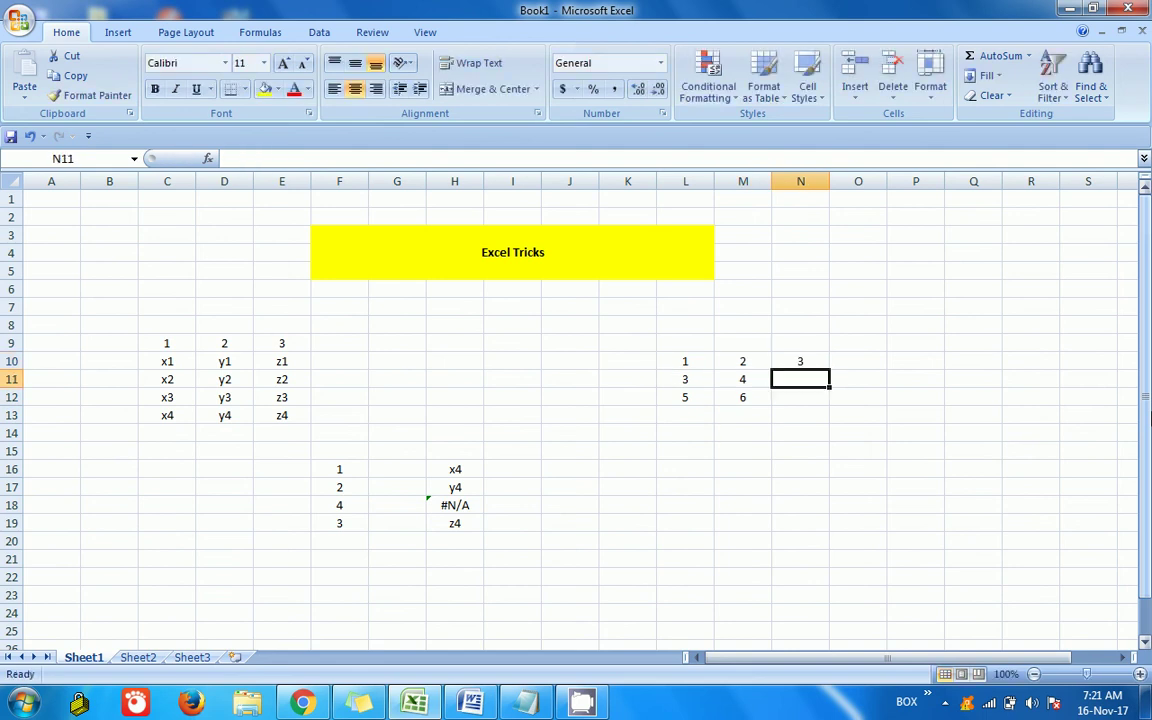
pyautogui.press('Up')
pyautogui.hotkey('ctrl', 'c')
pyautogui.press('Down')
pyautogui.hotkey('shift', 'Down')
pyautogui.press('Return')
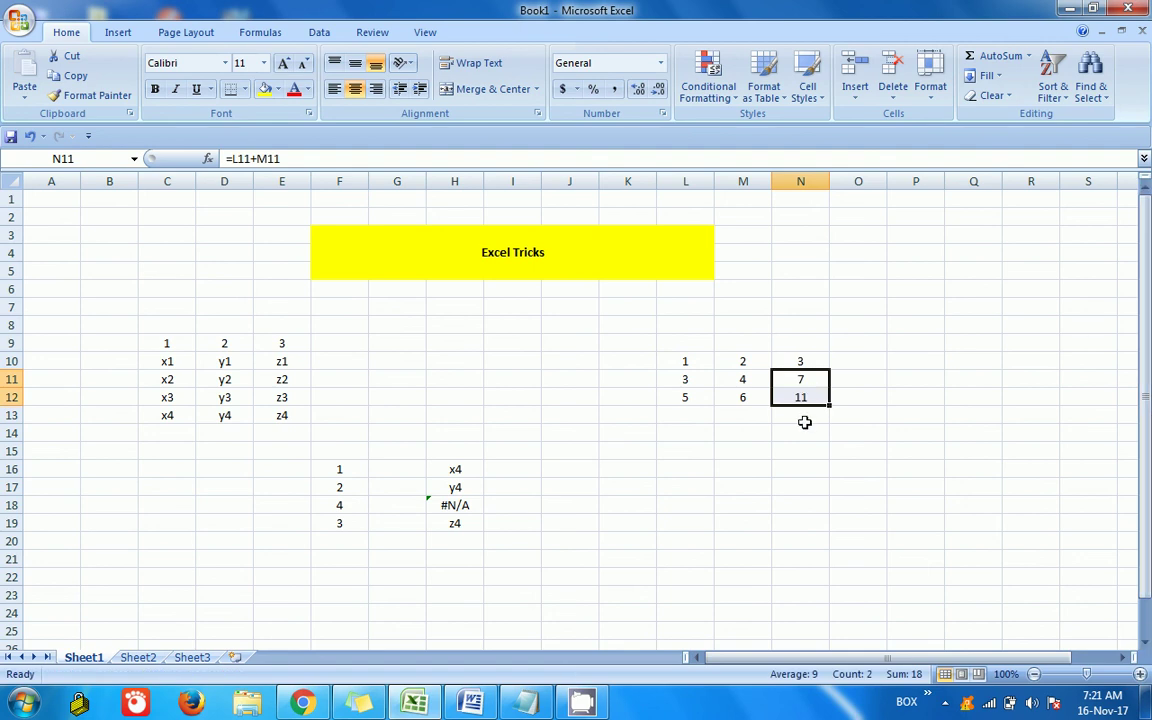
pyautogui.click(848, 440)
# Step: Inspect the N10 and N11 formulas to see their relative references shift
pyautogui.click(816, 366)
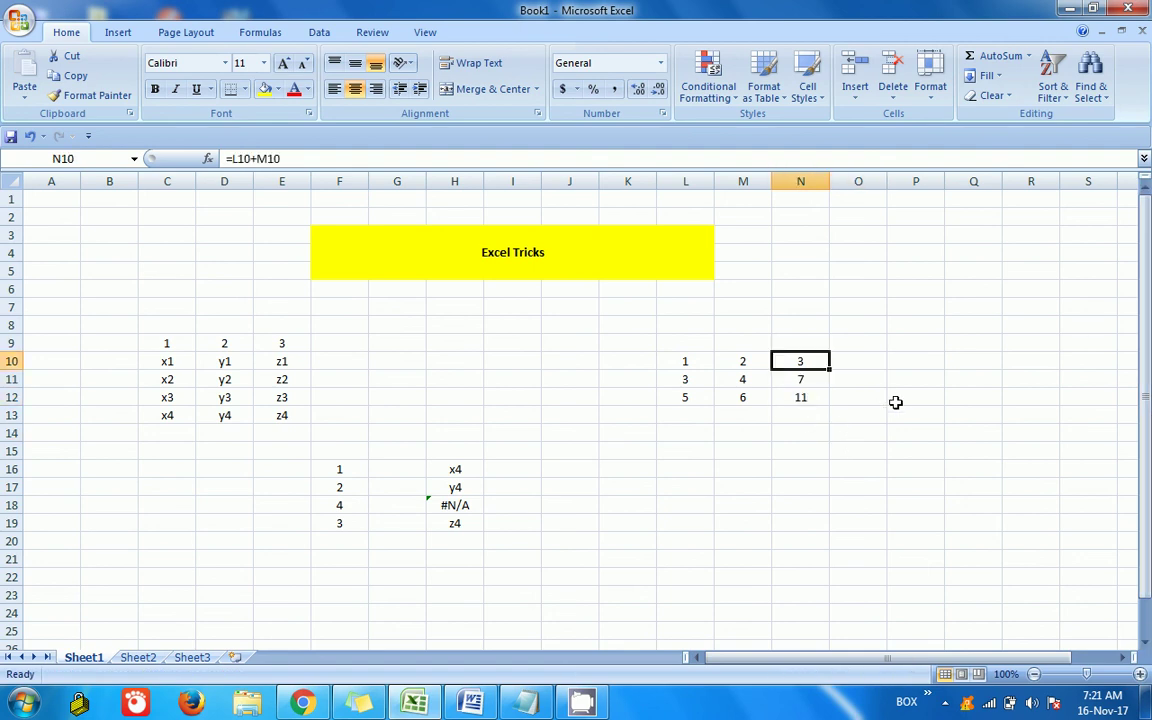
pyautogui.press('F2')
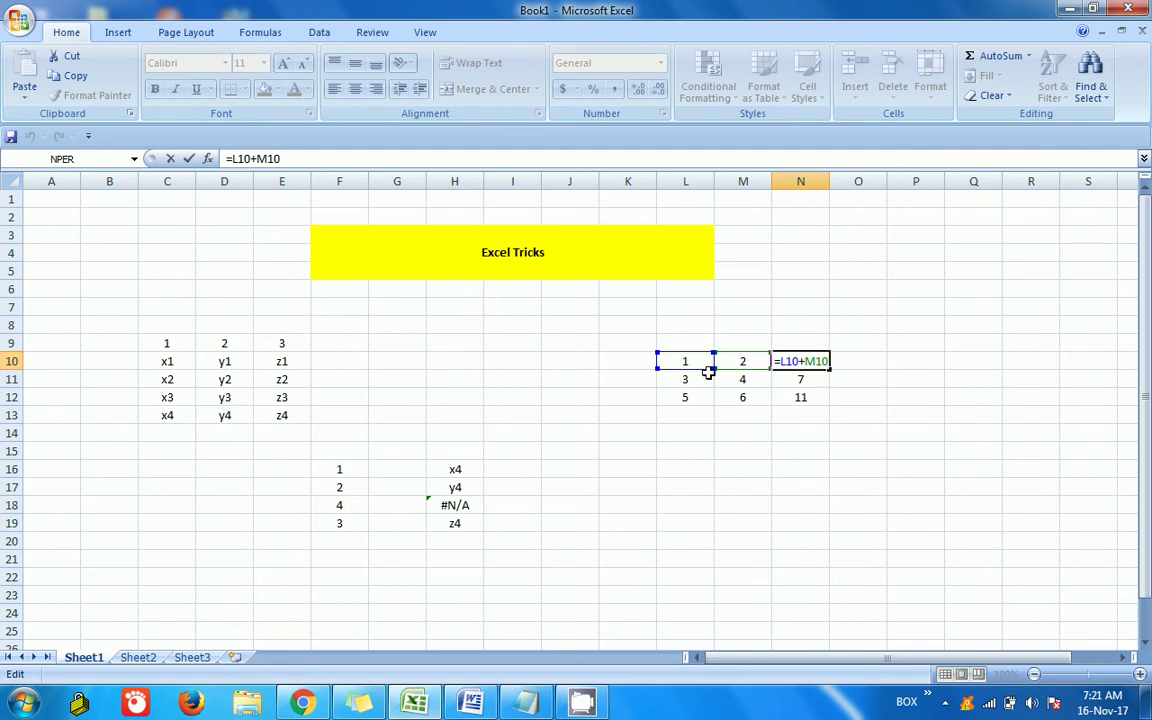
pyautogui.press('Escape')
pyautogui.press('Down')
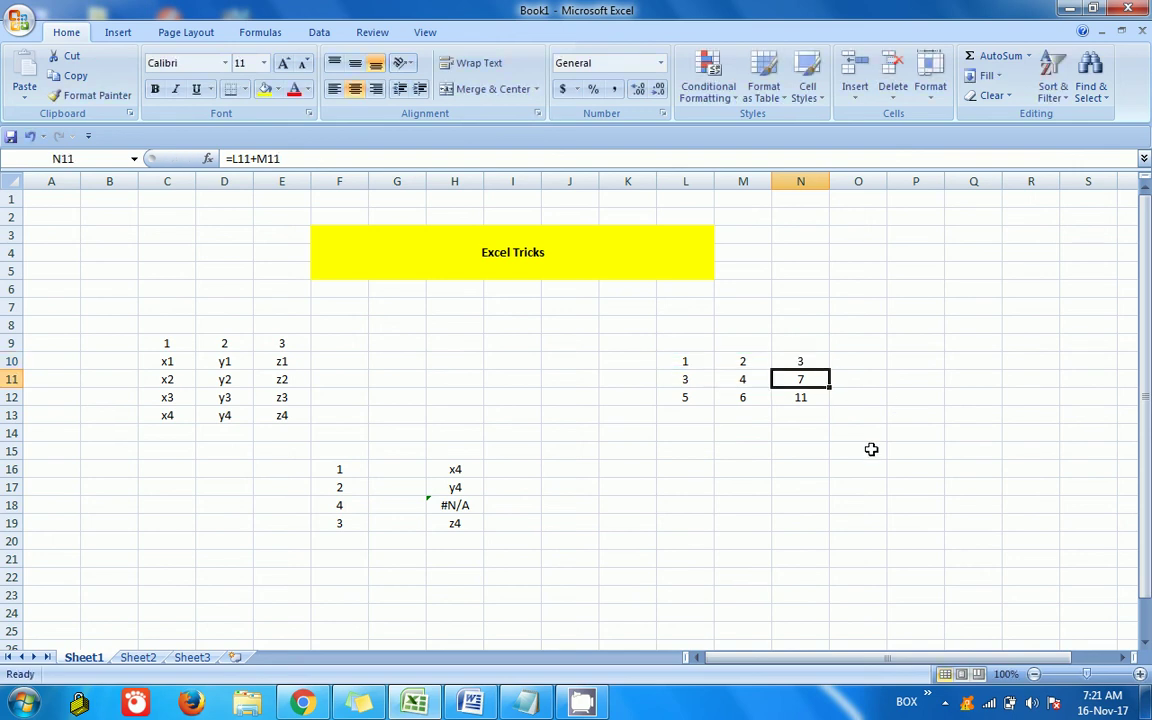
pyautogui.press('F2')
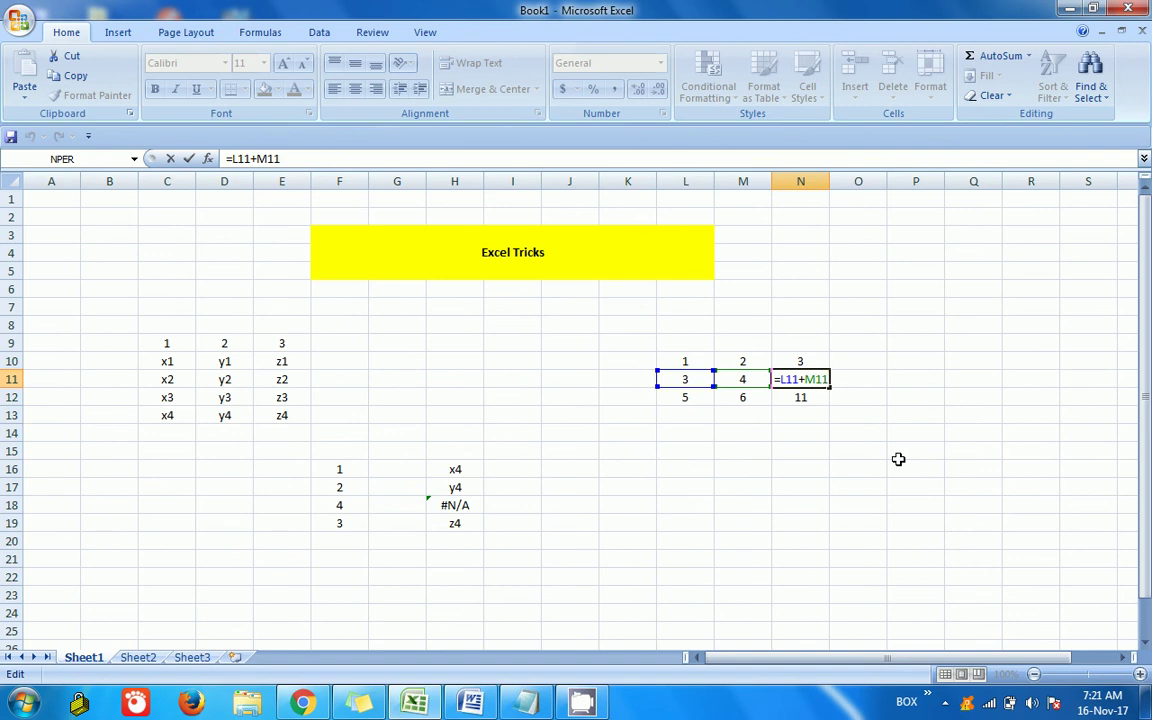
pyautogui.press('Escape')
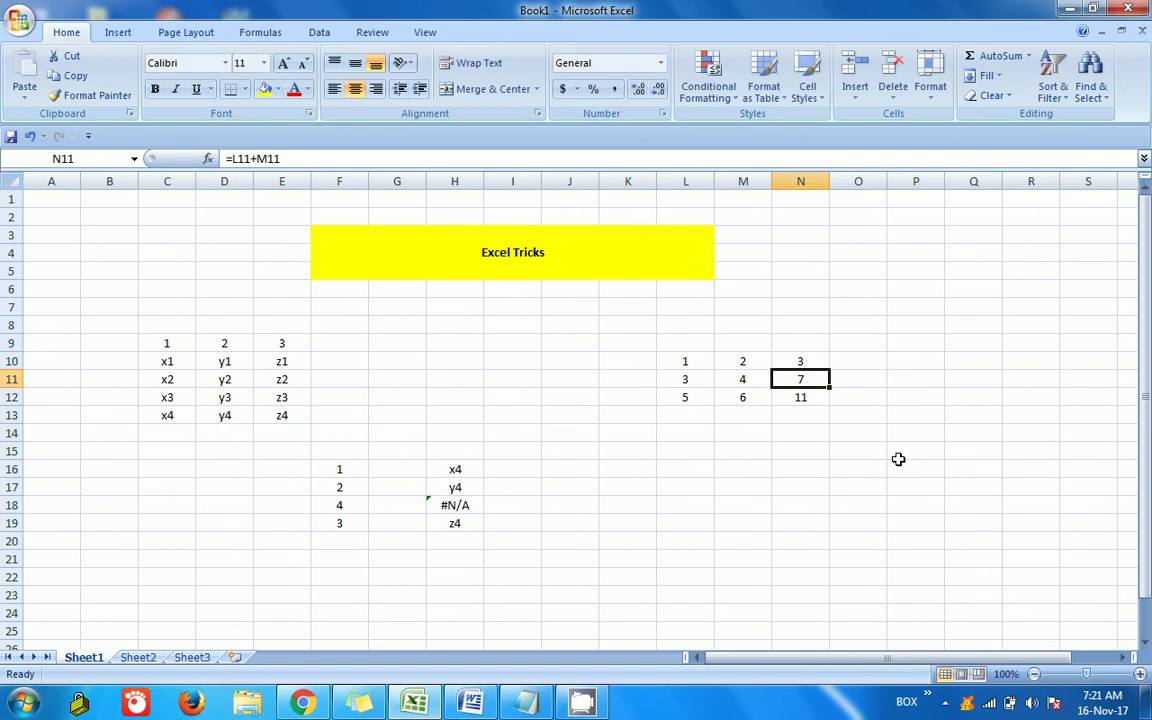
pyautogui.click(896, 453)
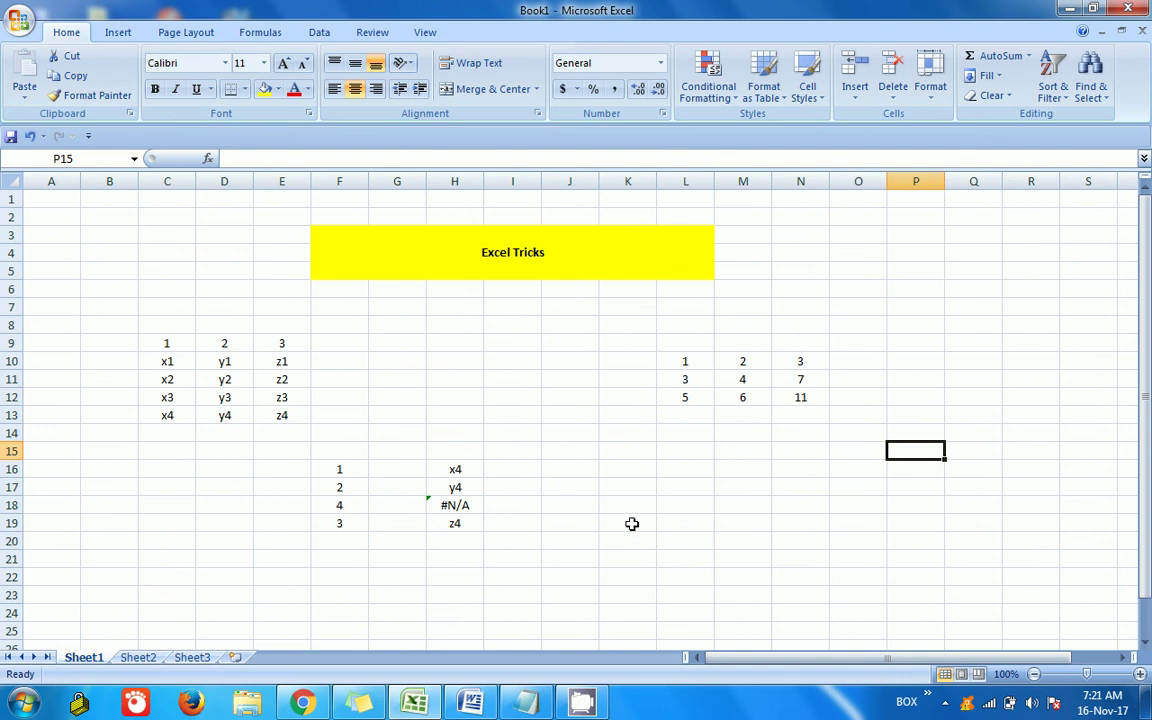
# Step: Review H16's absolute HLOOKUP formula and its referenced ranges
pyautogui.click(455, 474)
pyautogui.press('F2')
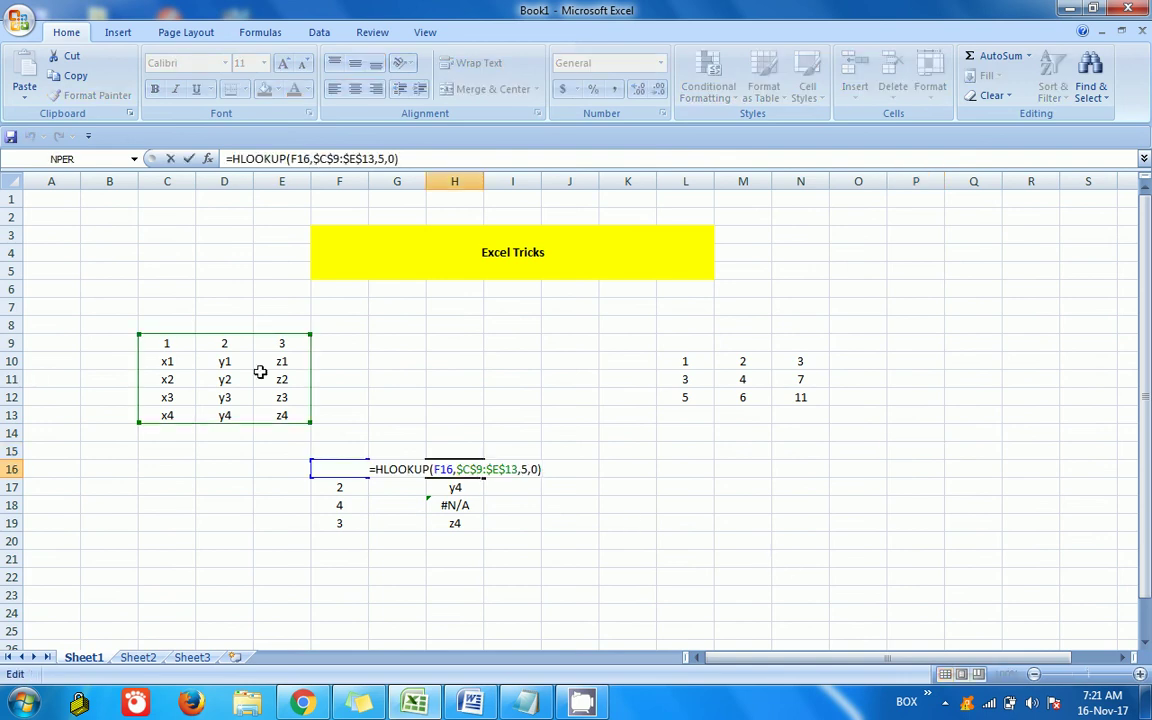
pyautogui.press('Escape')
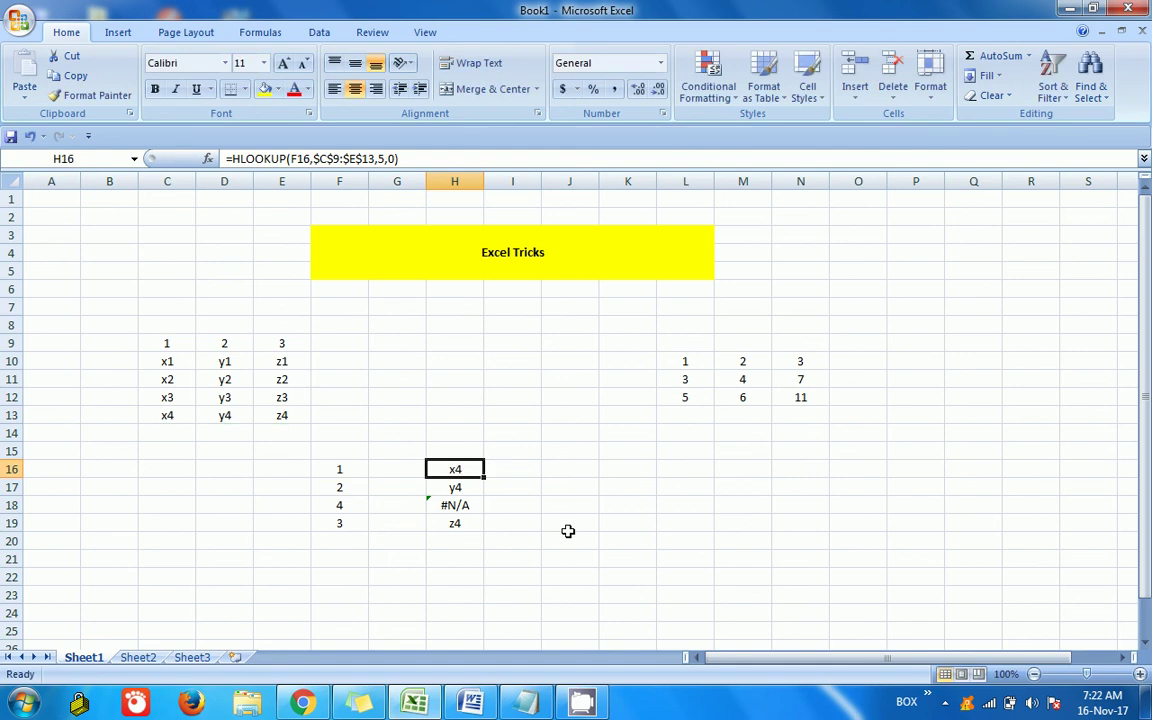
pyautogui.click(567, 533)
pyautogui.click(466, 469)
pyautogui.press('Right')
# Step: Enter =HLOOKUP(F16,C9:E13,5,0) without $ signs in I16 and fill it down to I19
pyautogui.write('=vlo')
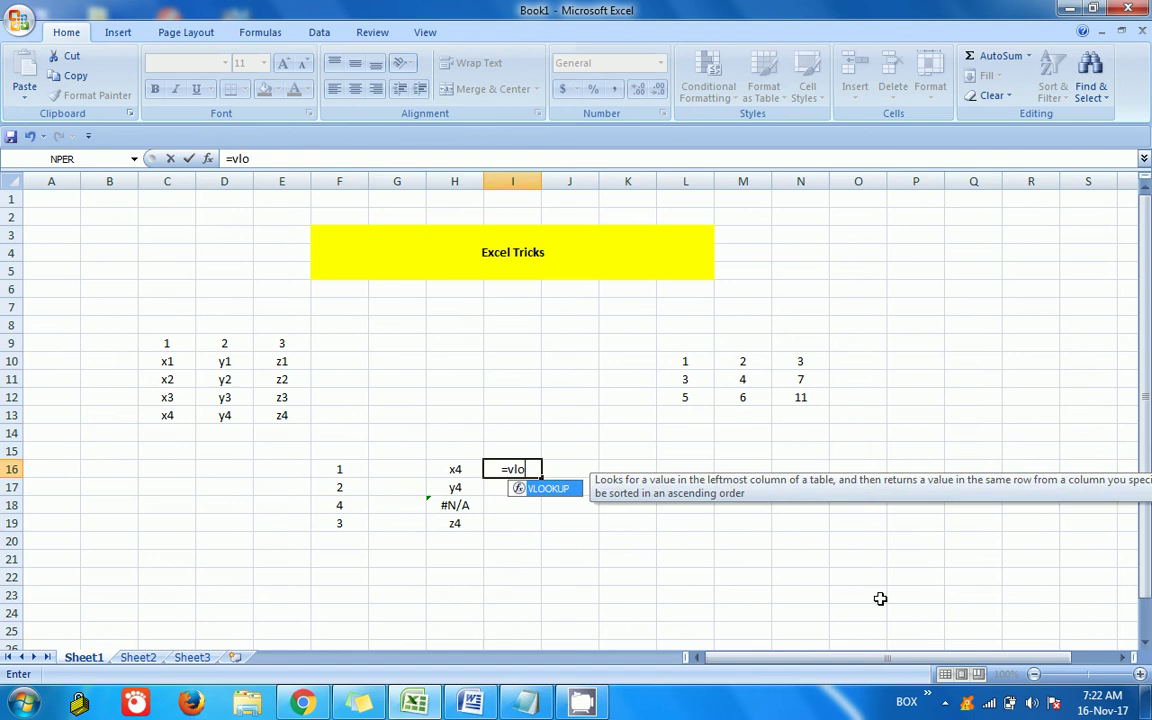
pyautogui.press('Tab')
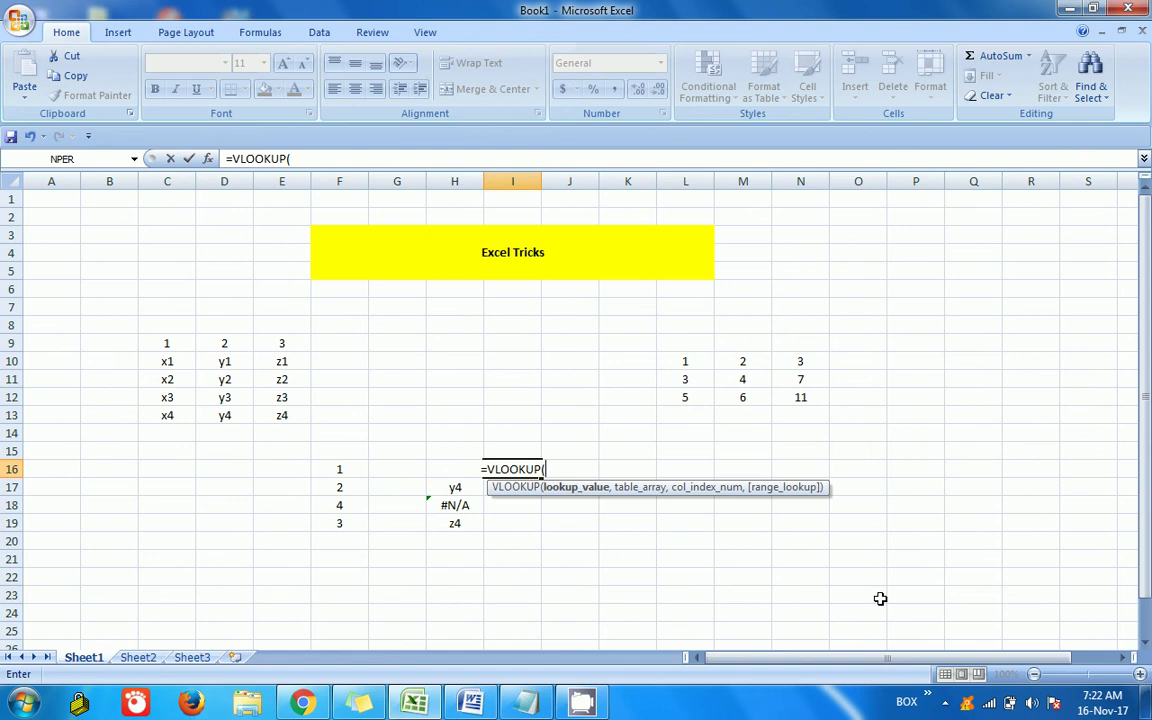
pyautogui.press('Escape')
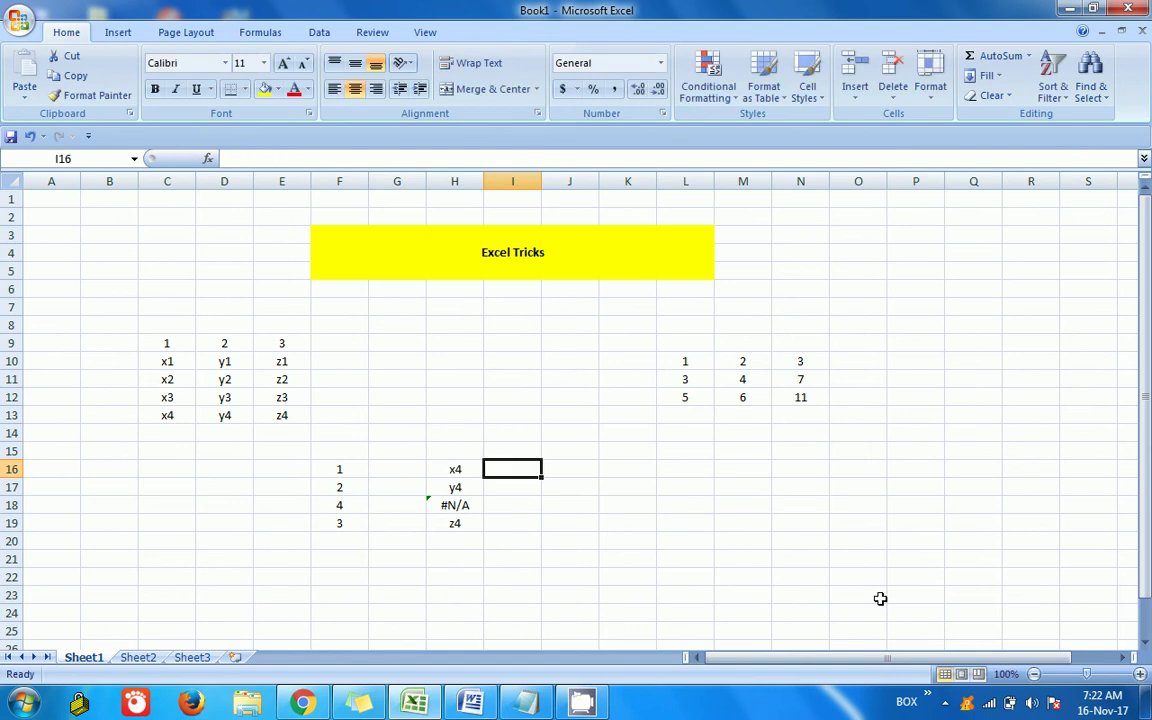
pyautogui.write('=hl')
pyautogui.press('Tab')
pyautogui.press('Left')
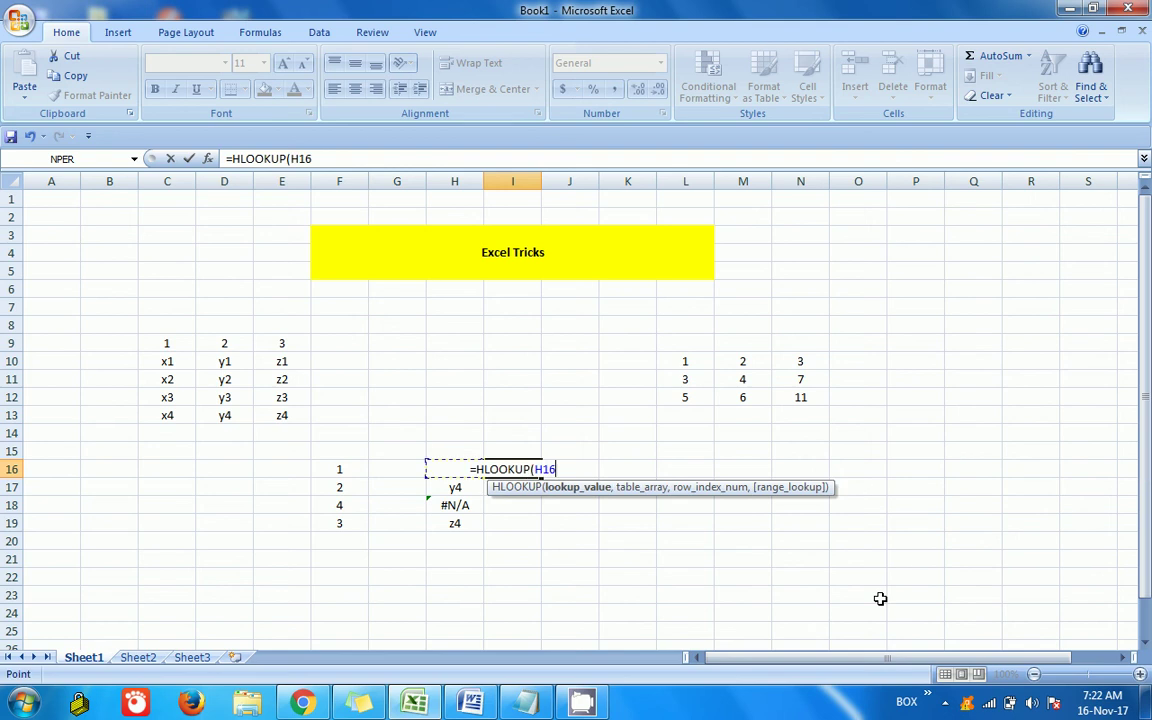
pyautogui.press('Left')
pyautogui.press('Left')
pyautogui.write(',')
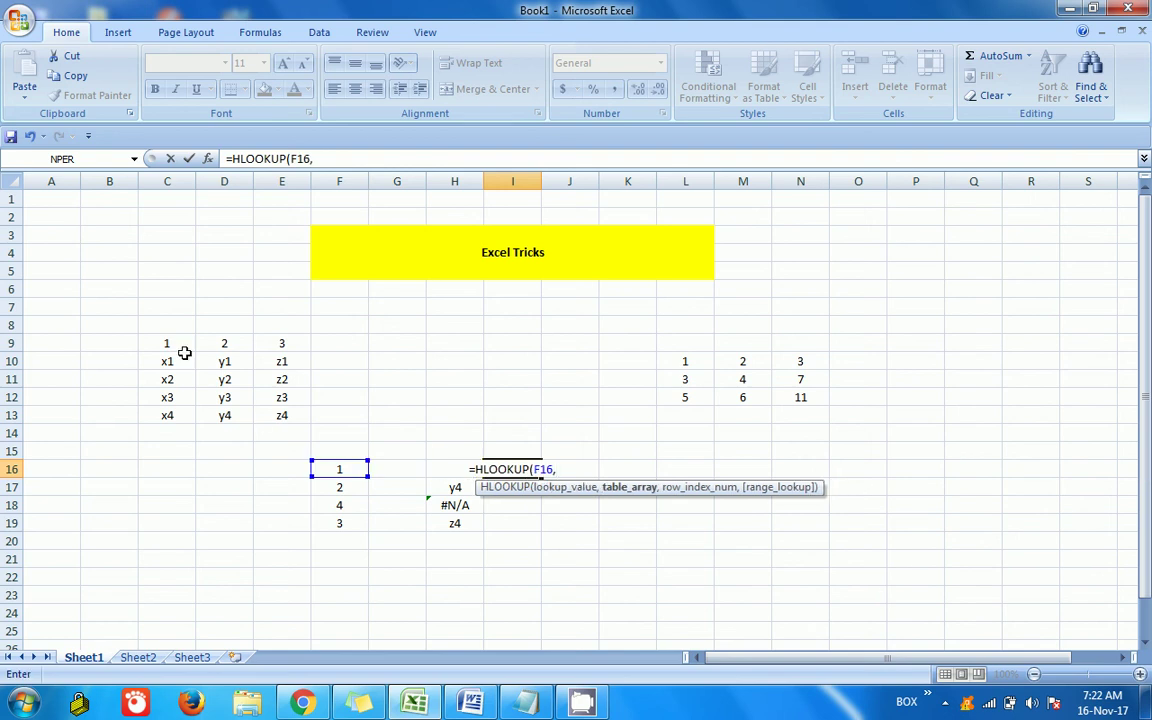
pyautogui.moveTo(178, 344); pyautogui.dragTo(305, 413)
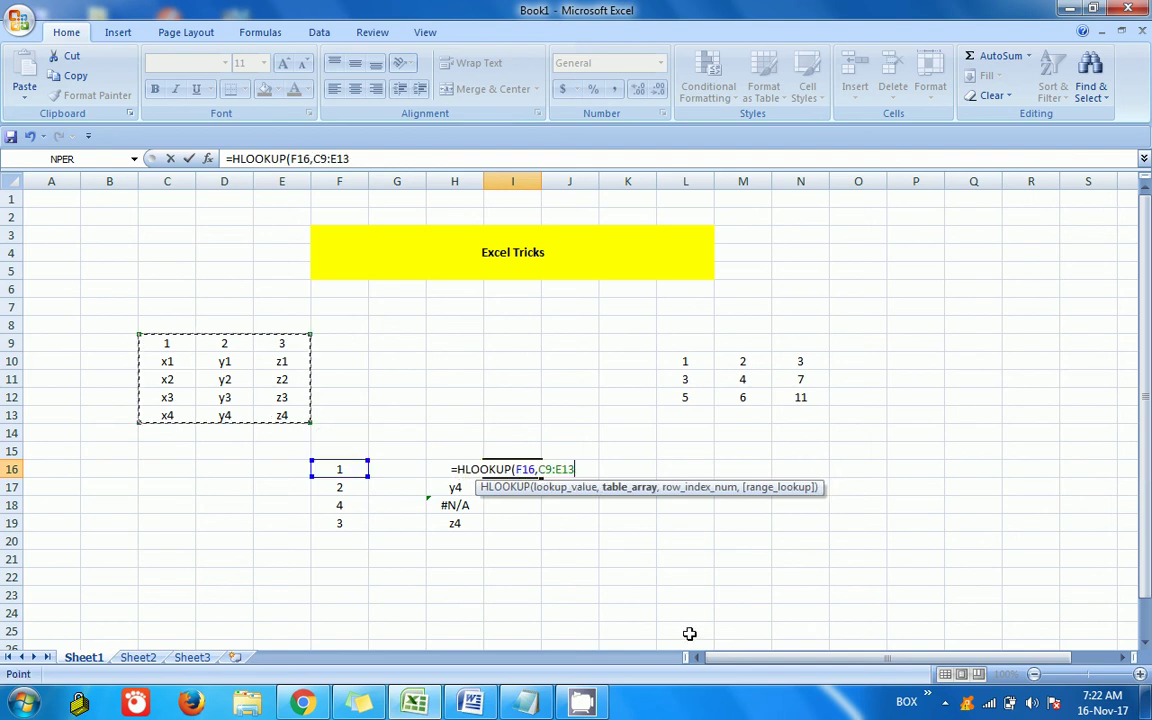
pyautogui.write(',5')
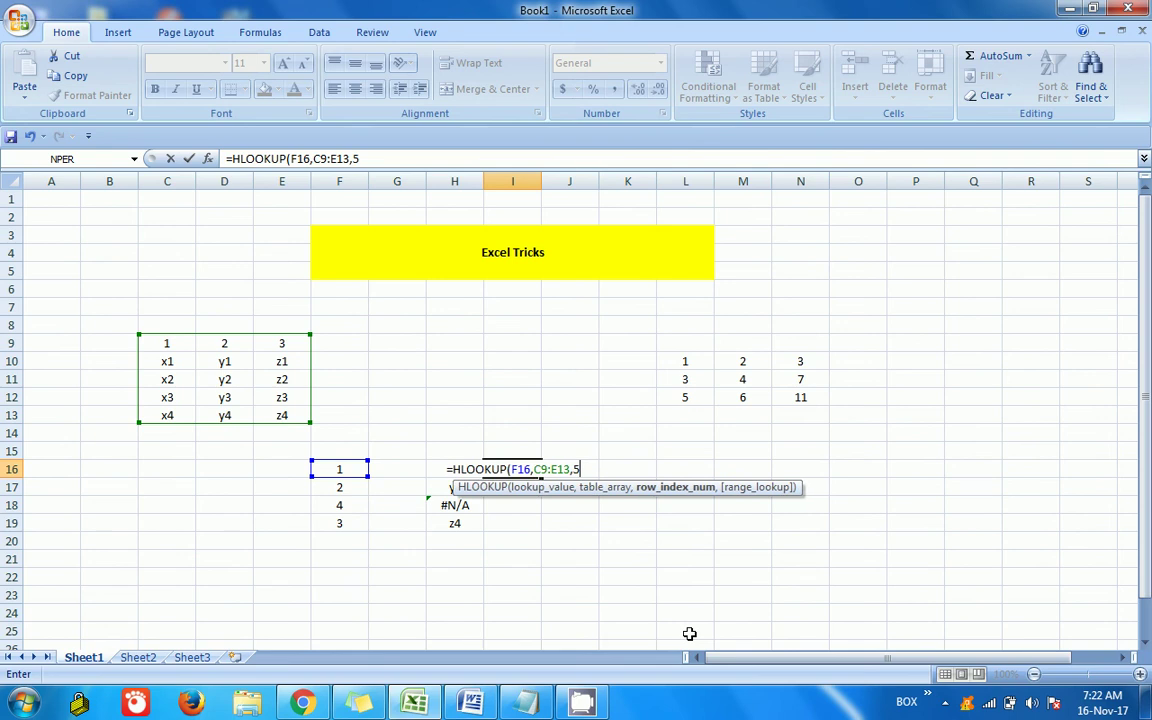
pyautogui.write(',0')
pyautogui.press('Return')
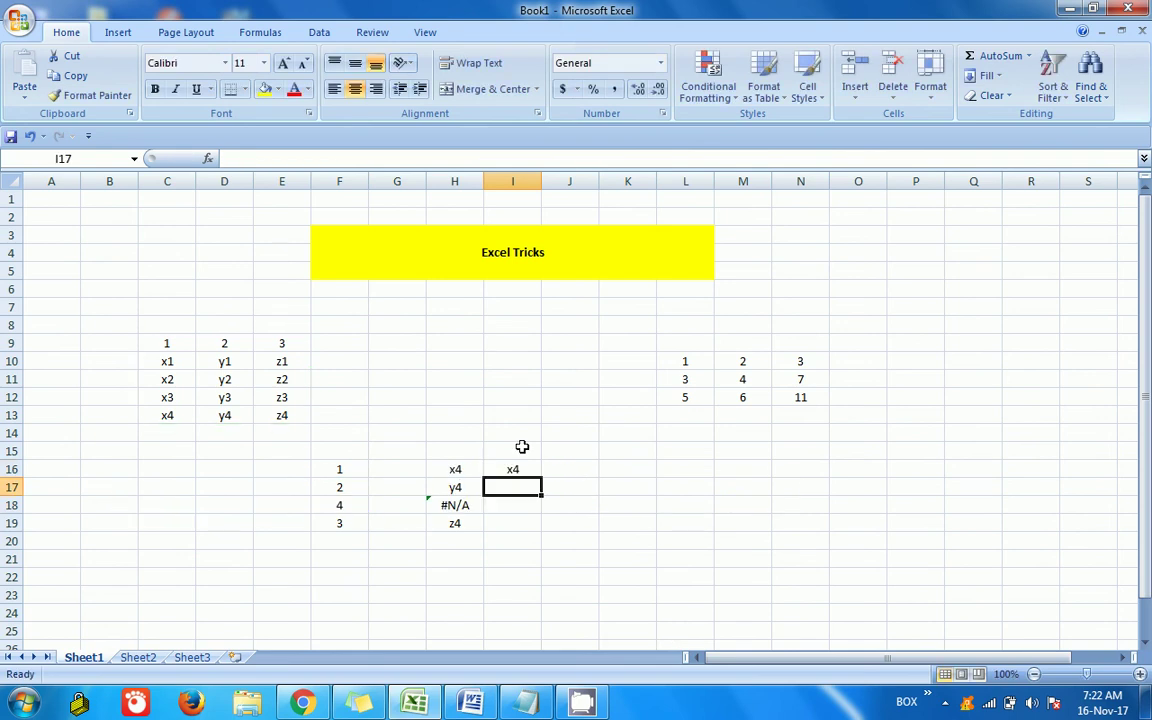
pyautogui.moveTo(512, 525); pyautogui.dragTo(514, 468)
pyautogui.hotkey('ctrl', 'd')
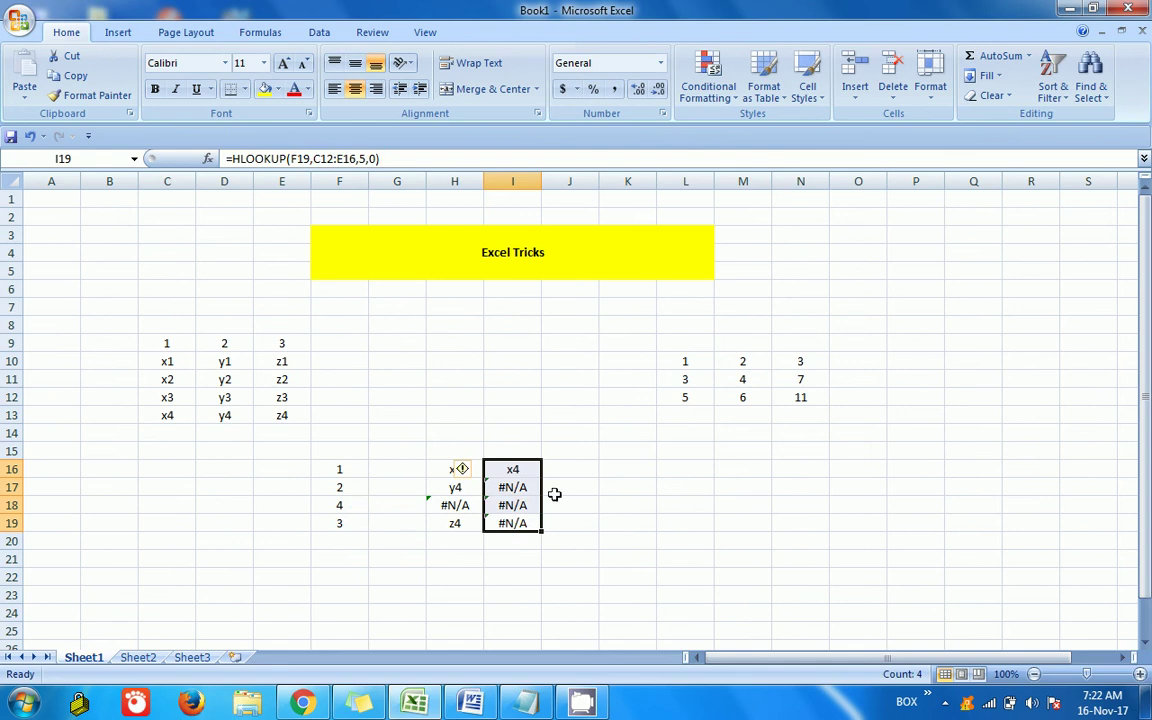
pyautogui.click(660, 560)
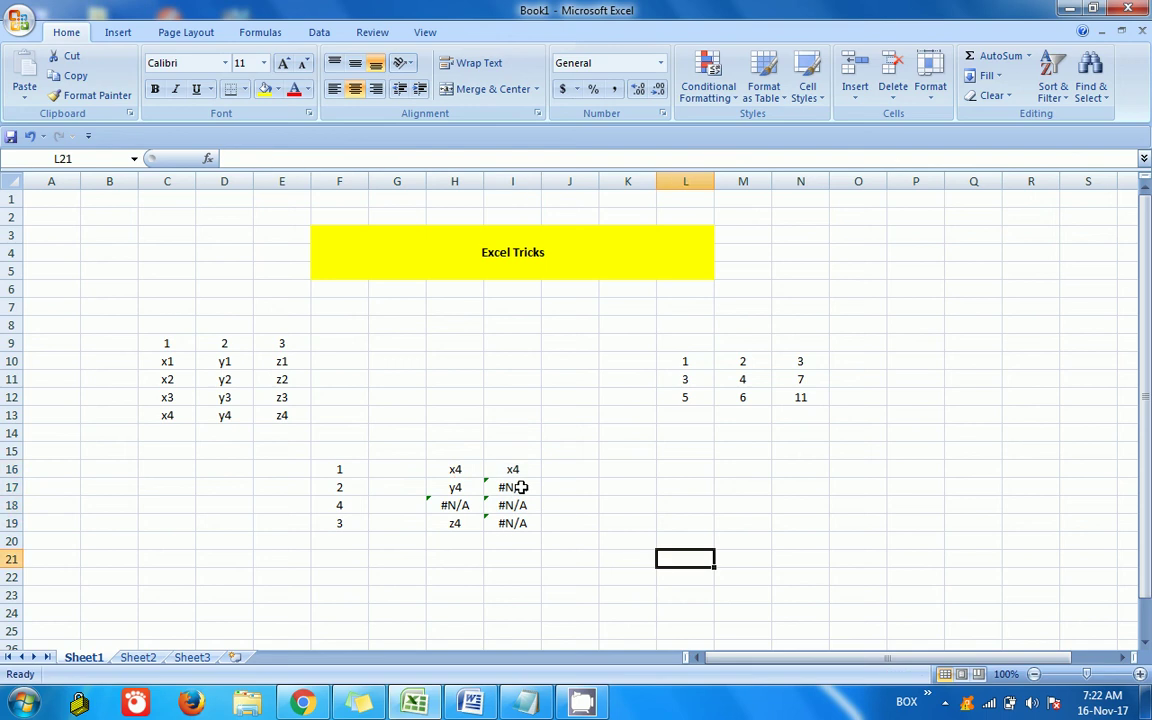
pyautogui.click(515, 487)
pyautogui.press('F2')
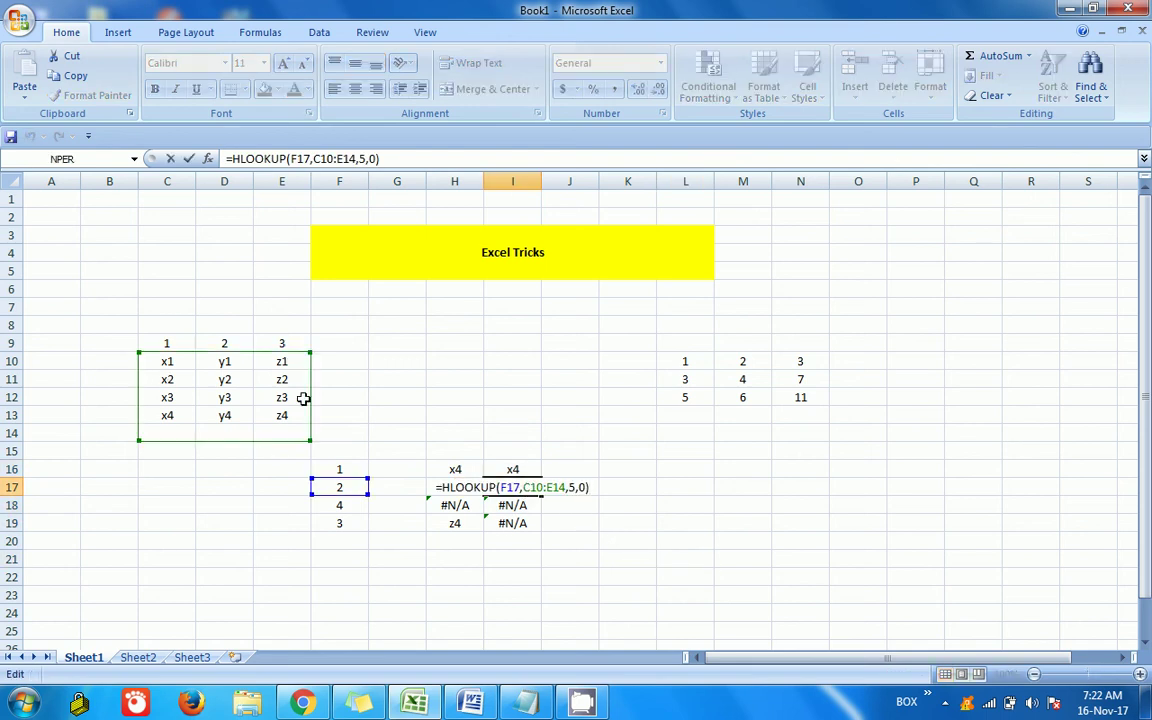
pyautogui.click(675, 530)
pyautogui.press('Left')
pyautogui.press('Left')
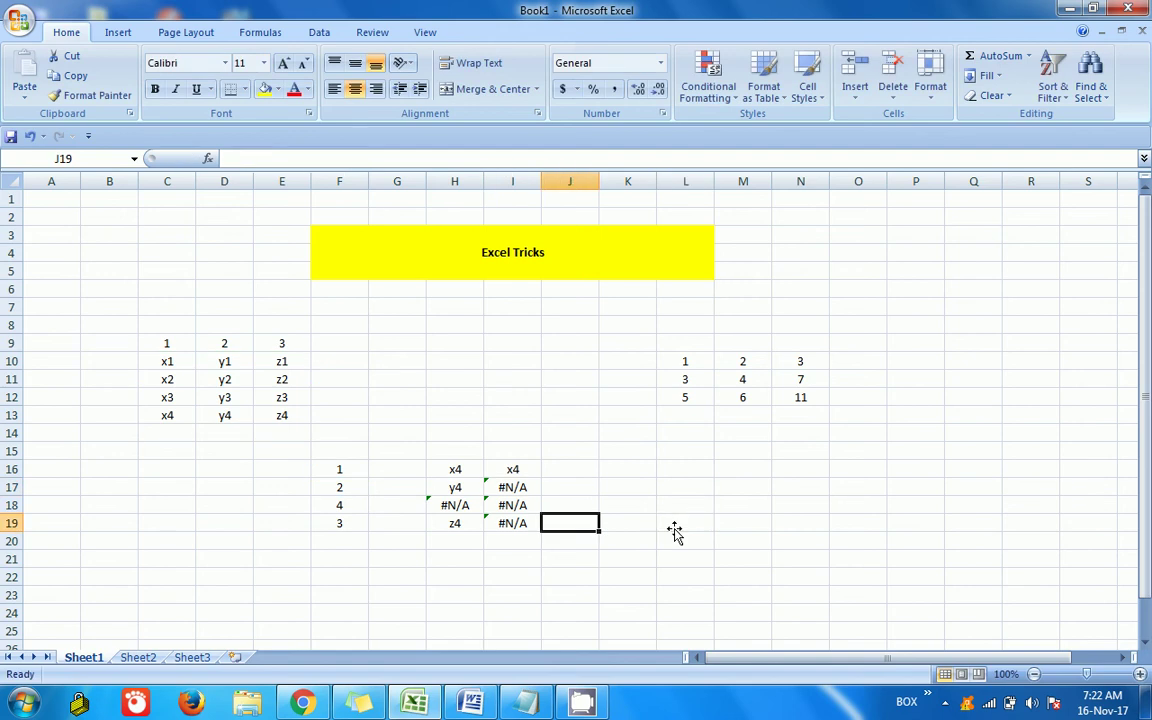
pyautogui.press('Left')
pyautogui.press('Up')
pyautogui.press('F2')
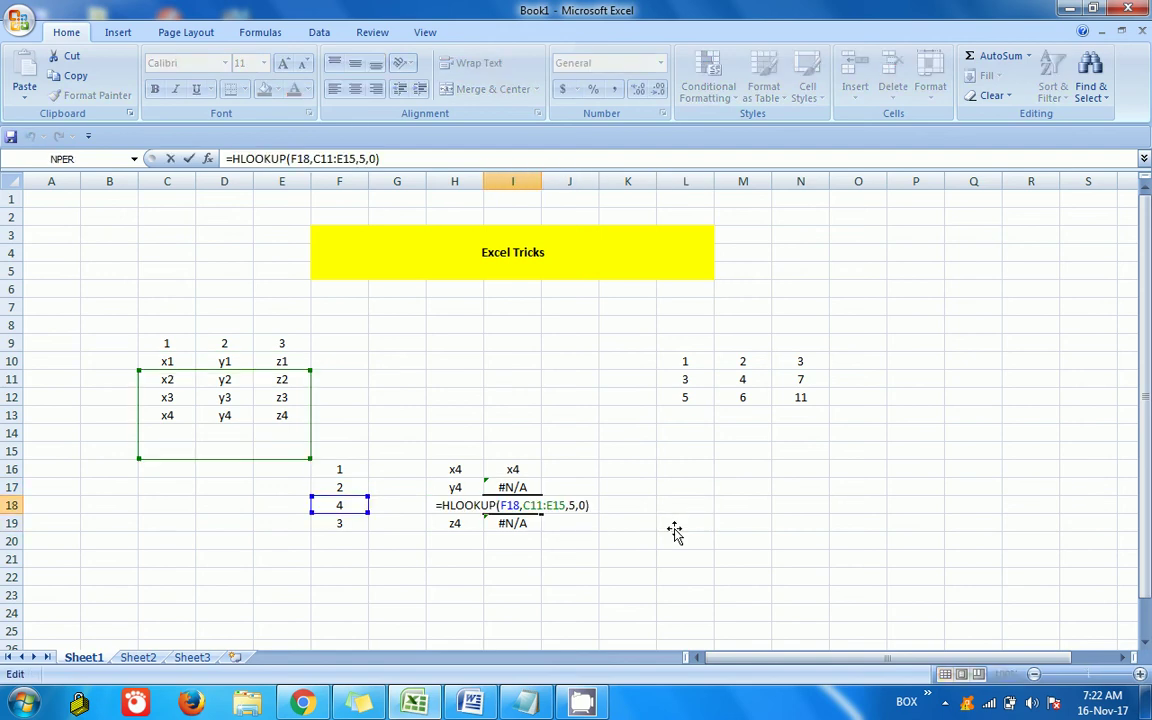
pyautogui.press('Escape')
pyautogui.press('Down')
pyautogui.press('F2')
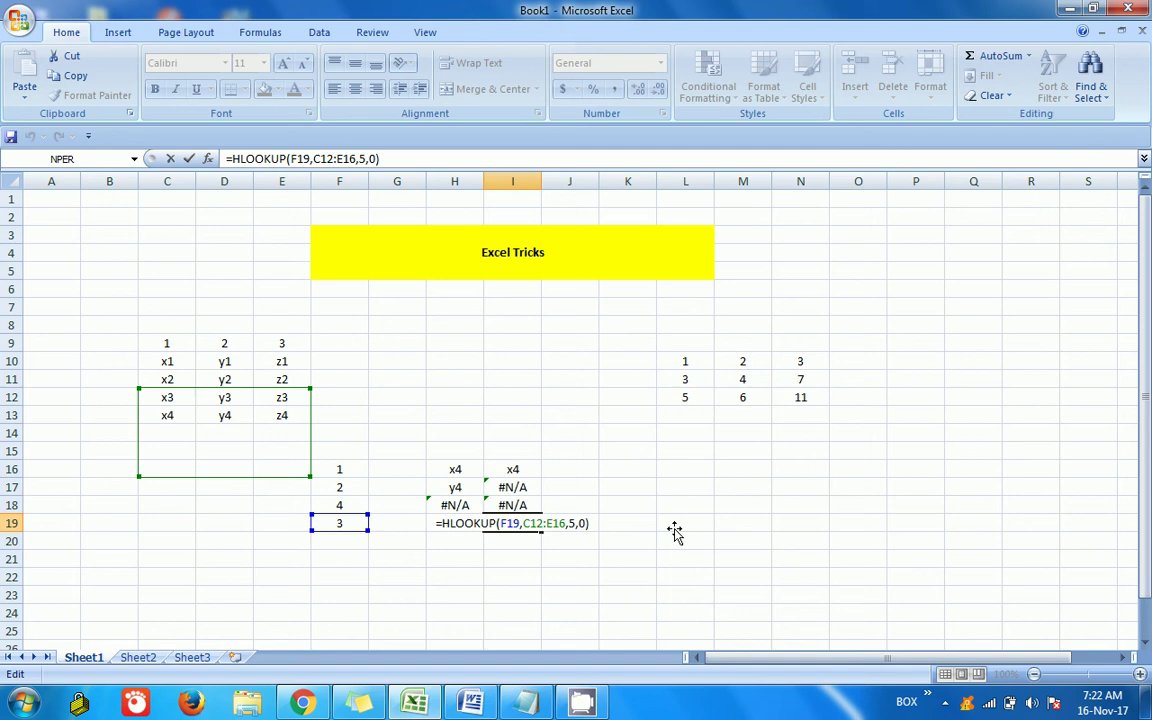
pyautogui.click(675, 533)
pyautogui.click(530, 468)
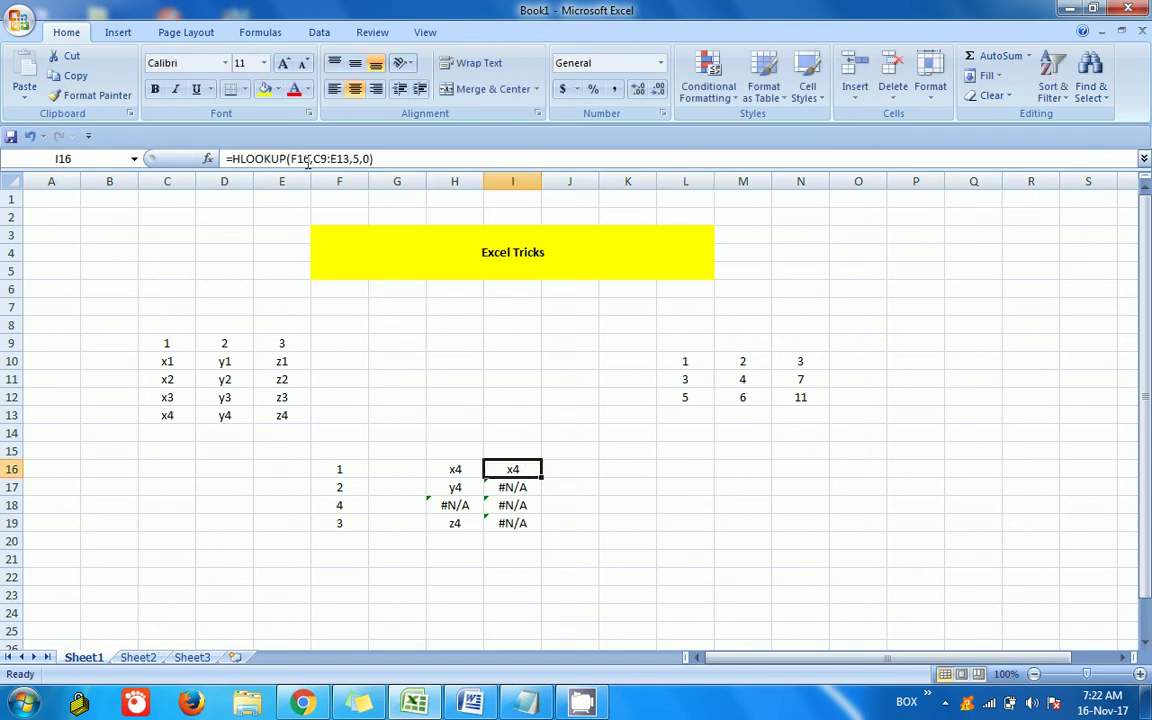
pyautogui.press('Down')
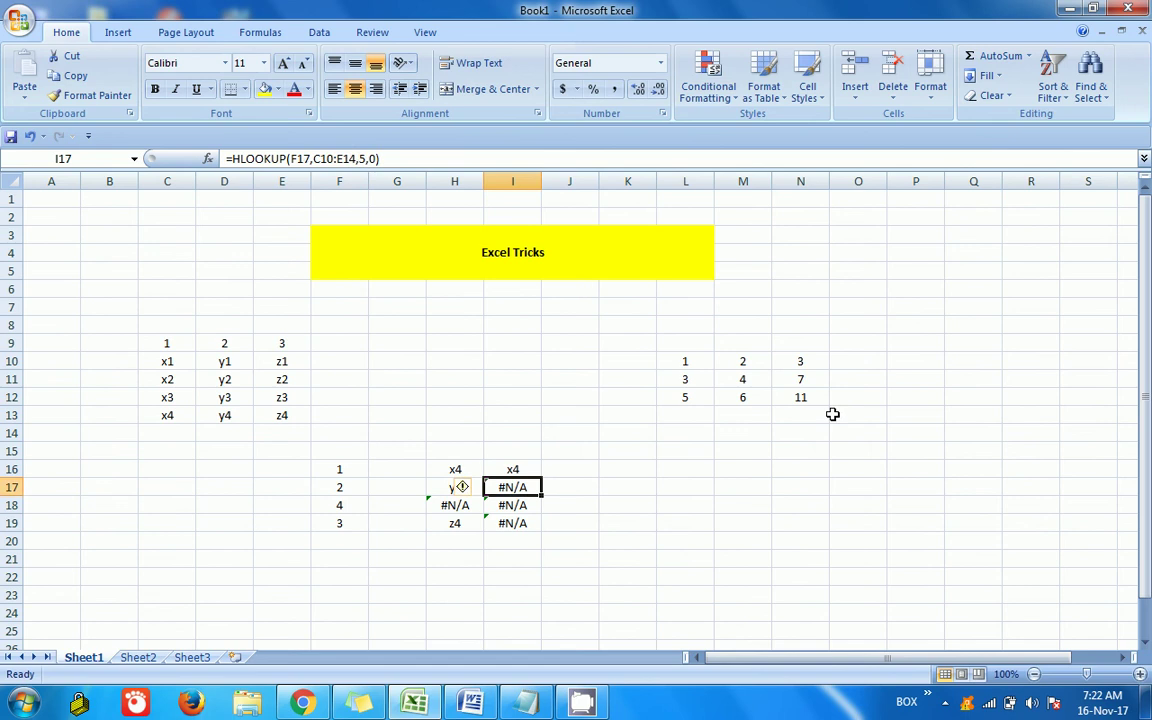
pyautogui.press('Down')
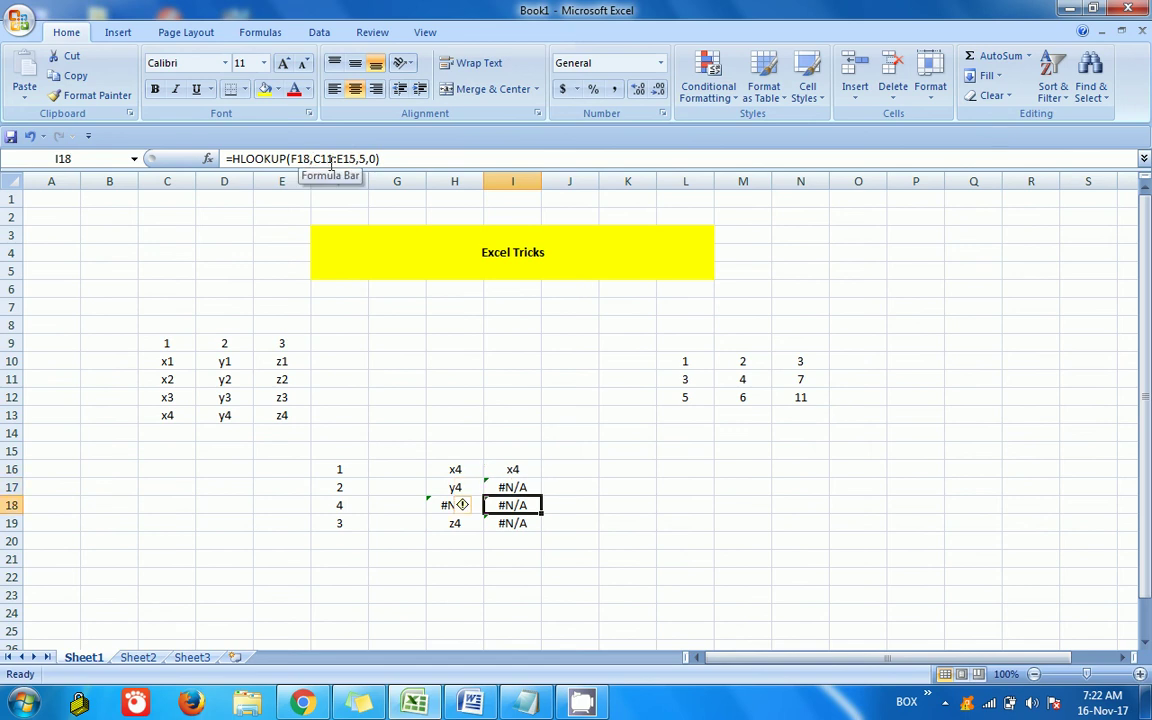
pyautogui.press('Right')
pyautogui.press('Right')
pyautogui.press('Right')
pyautogui.press('Up')
pyautogui.press('Up')
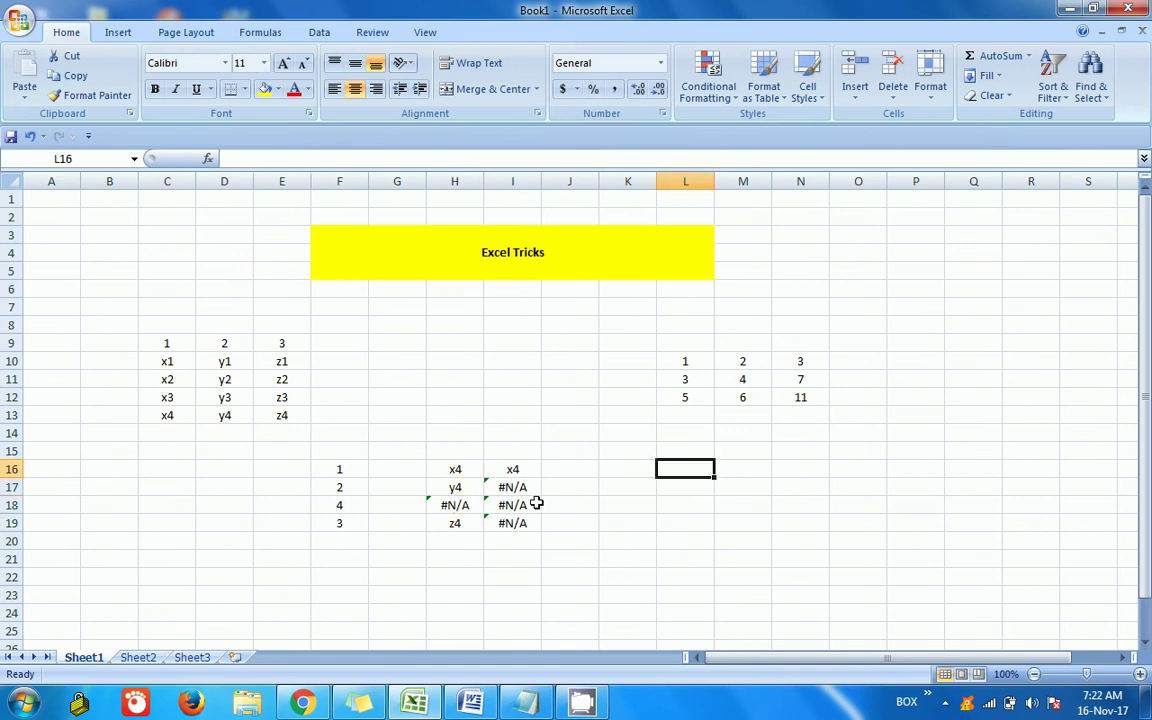
pyautogui.moveTo(167, 341); pyautogui.dragTo(307, 425)
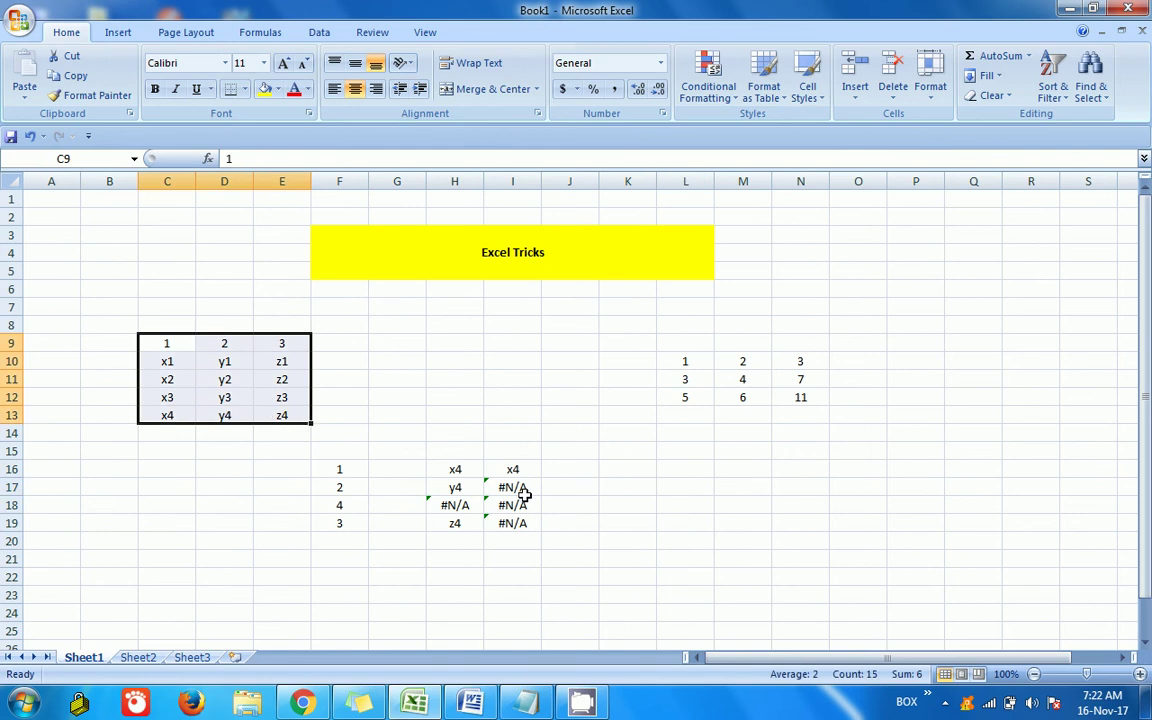
# Step: Change N10's formula to absolute references =$L$10+$M$10
pyautogui.click(812, 446)
pyautogui.press('Up')
pyautogui.press('Up')
pyautogui.press('Up')
pyautogui.press('Up')
pyautogui.press('Up')
pyautogui.press('Up')
pyautogui.press('Down')
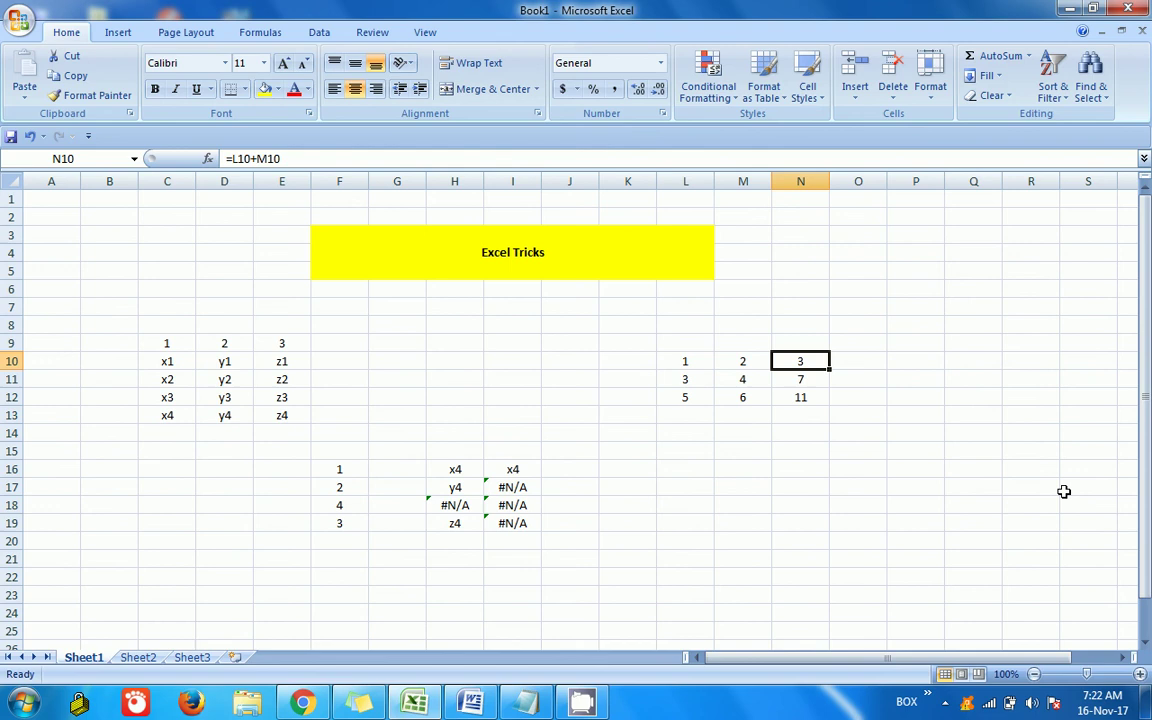
pyautogui.press('F2')
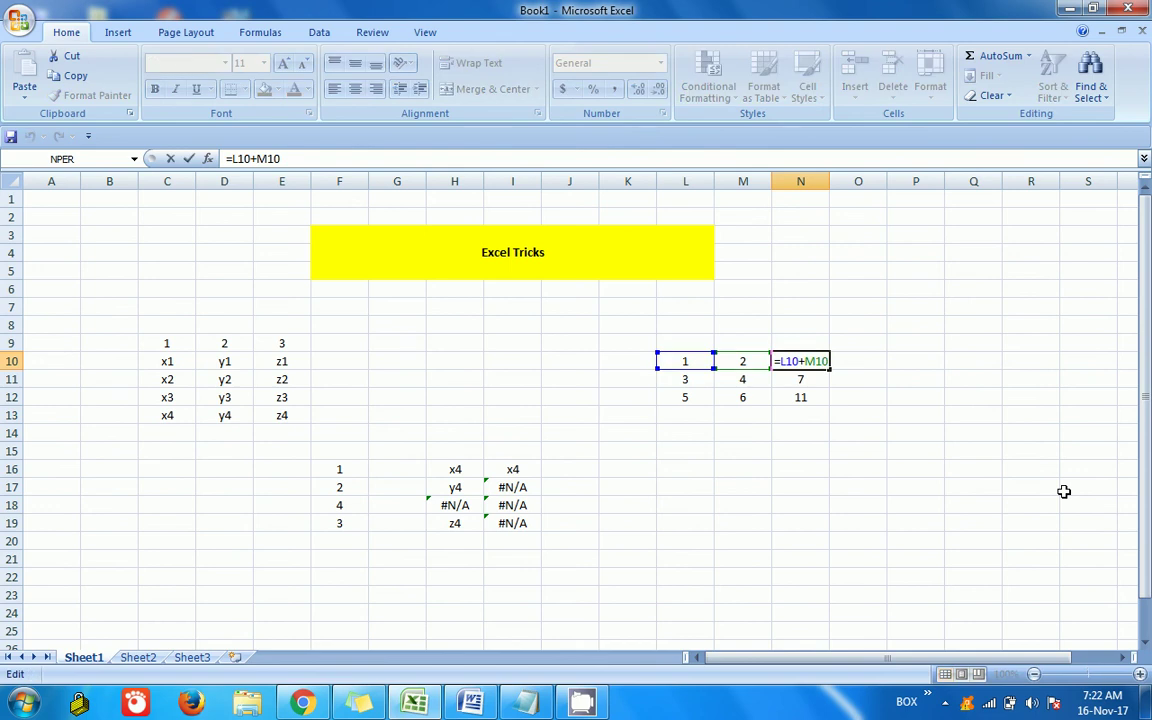
pyautogui.press('F4')
pyautogui.press('Left')
pyautogui.press('Left')
pyautogui.press('Left')
pyautogui.press('Left')
pyautogui.press('Left')
pyautogui.press('Left')
pyautogui.press('F4')
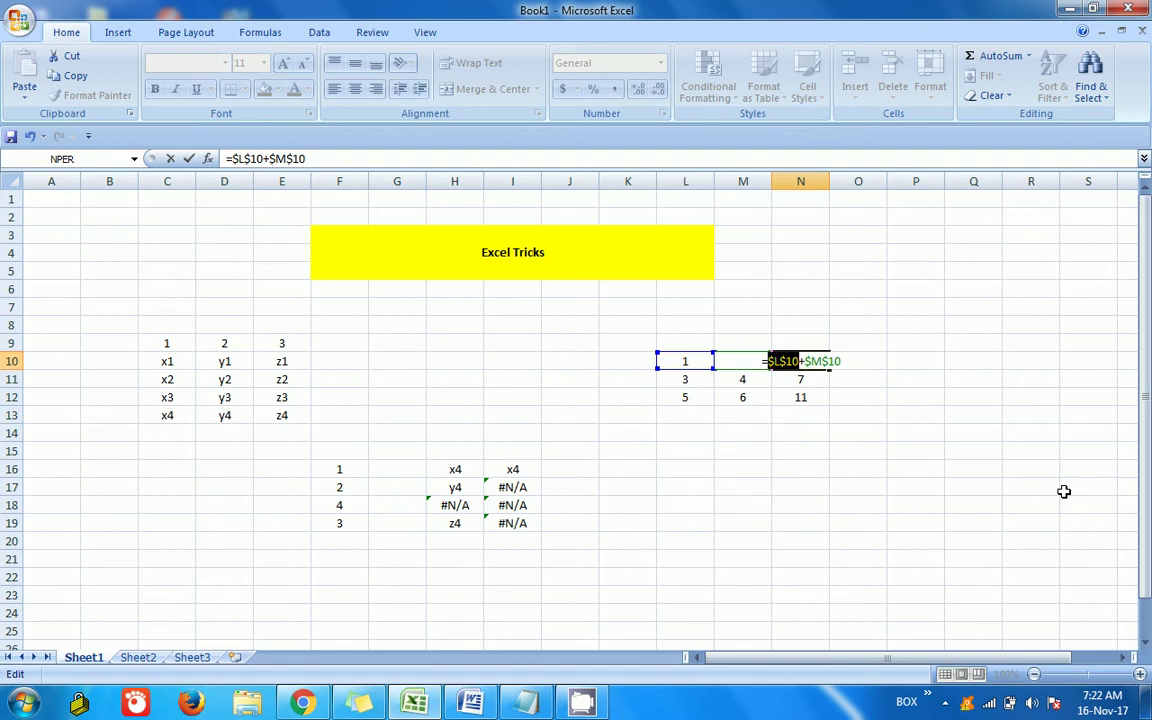
pyautogui.press('Return')
# Step: Copy N10 into N11:N12 and confirm N12's formula still points at $L$10+$M$10
pyautogui.press('Up')
pyautogui.hotkey('ctrl', 'c')
pyautogui.press('Down')
pyautogui.hotkey('shift', 'Down')
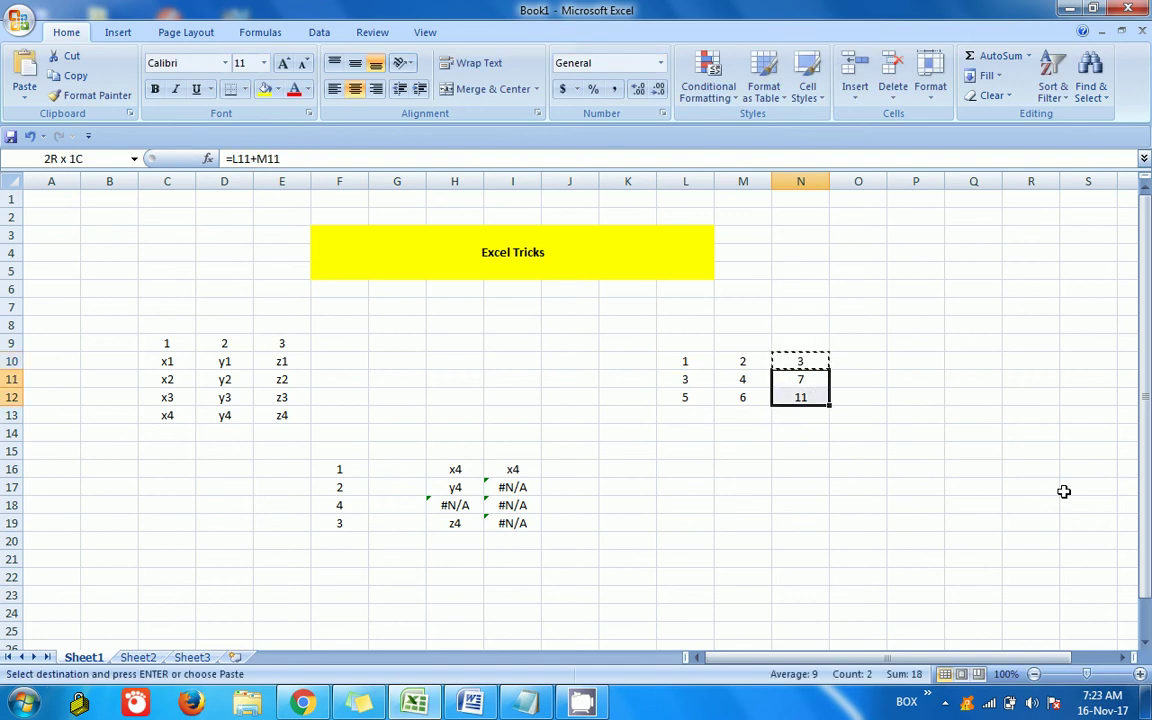
pyautogui.press('Return')
pyautogui.click(757, 398)
pyautogui.click(800, 381)
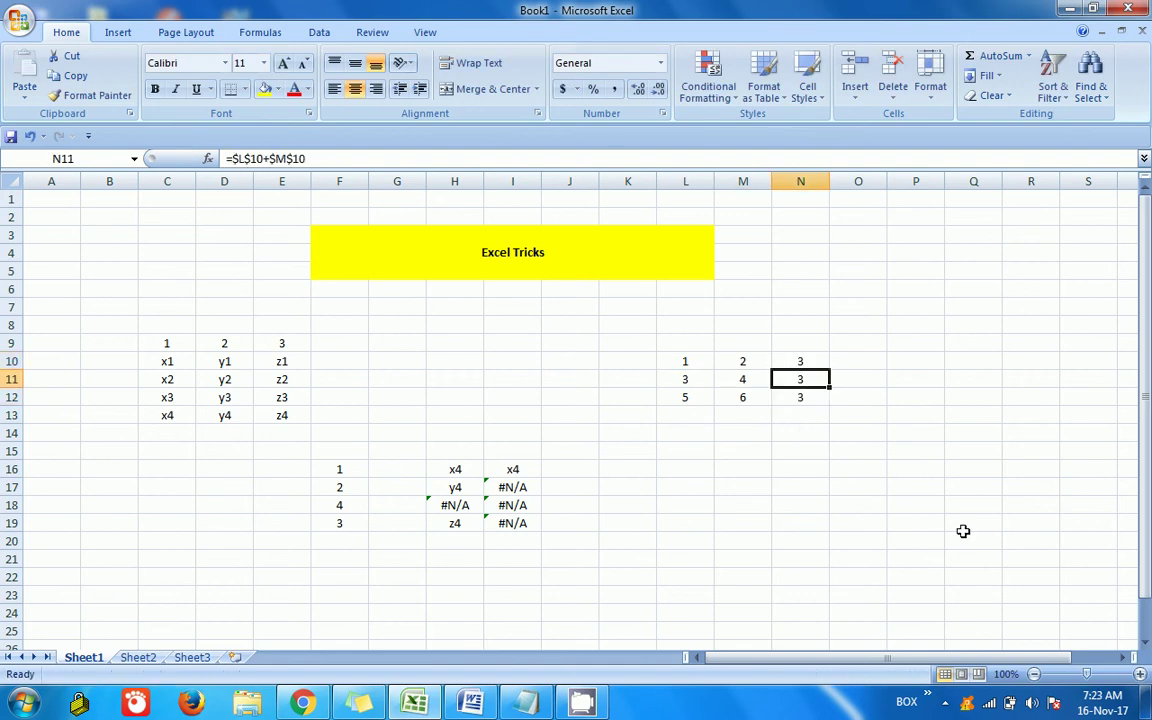
pyautogui.press('Down')
pyautogui.press('F2')
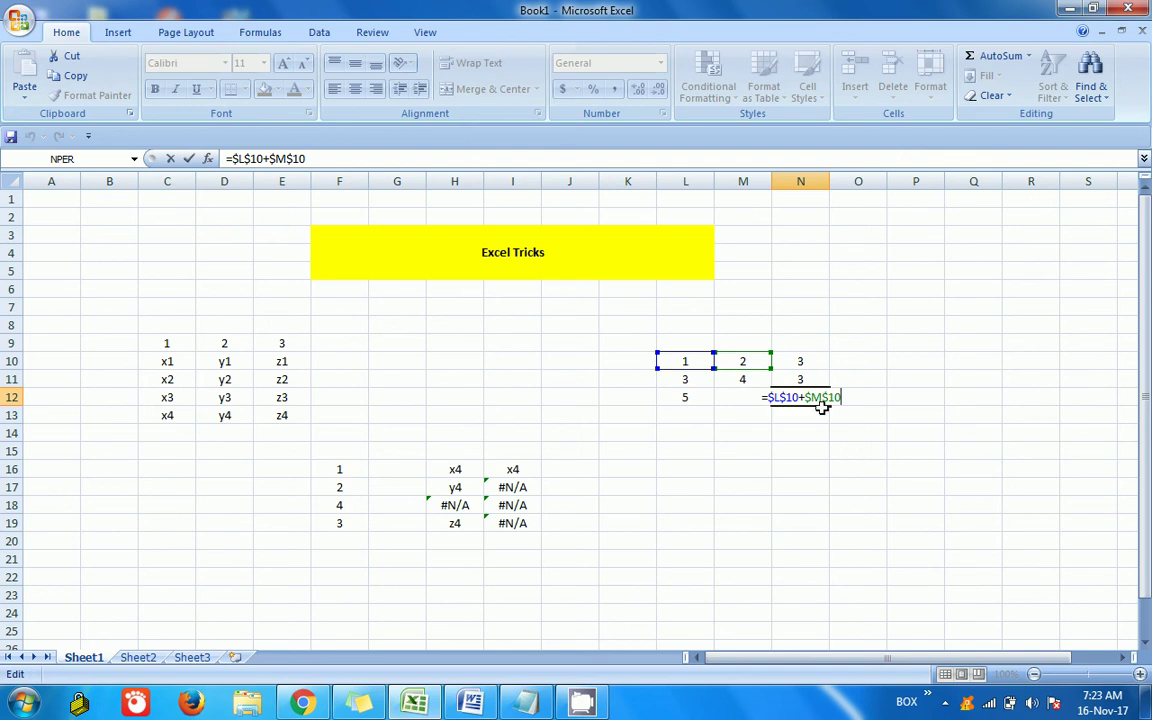
pyautogui.press('Escape')
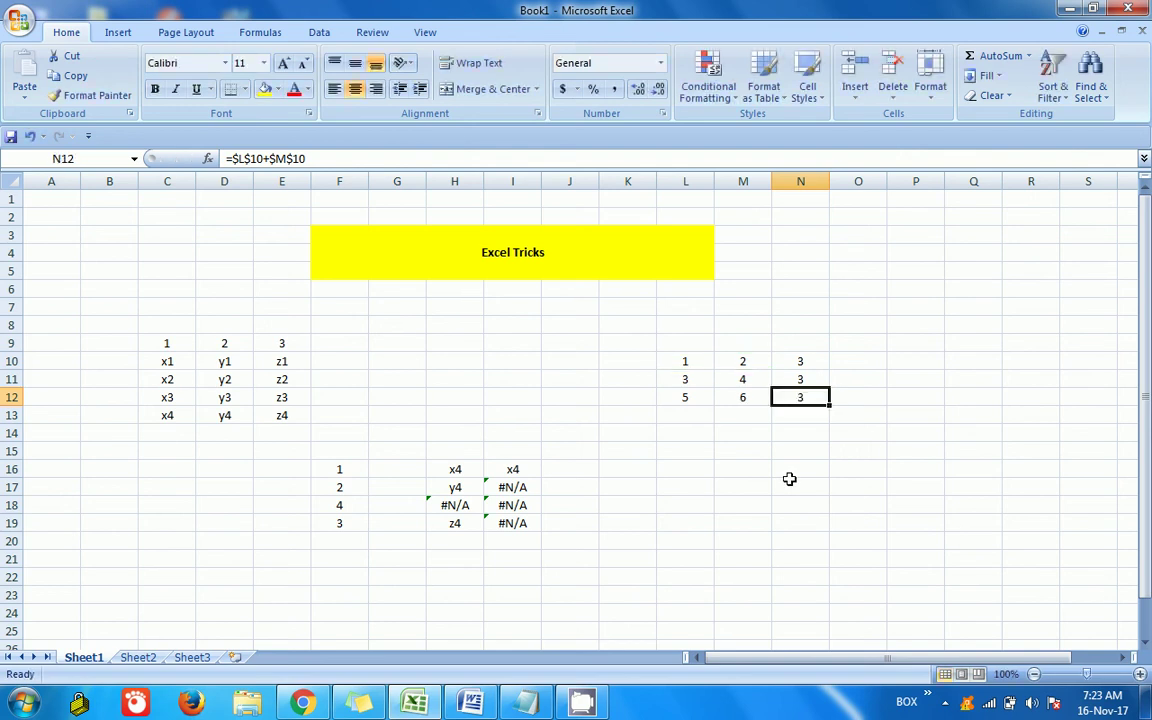
pyautogui.click(789, 500)
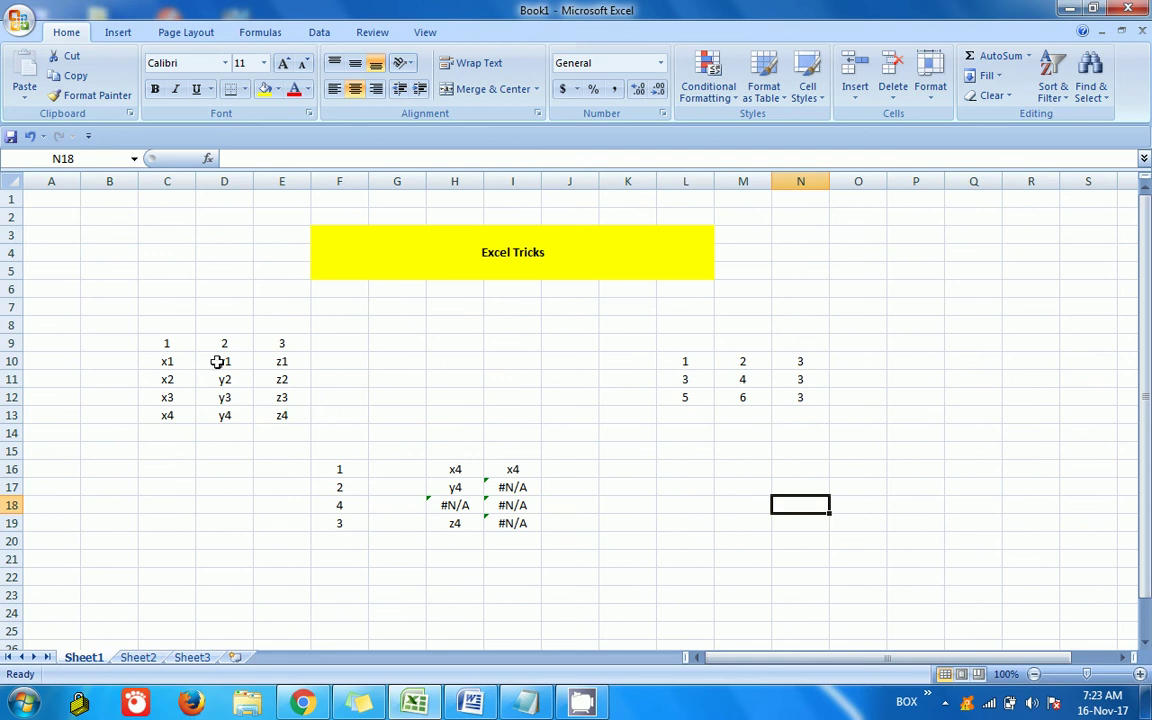
# Step: Delete the demo data in B9:P20, then look at Sheet3 and return to Sheet1
pyautogui.moveTo(128, 340); pyautogui.dragTo(944, 543)
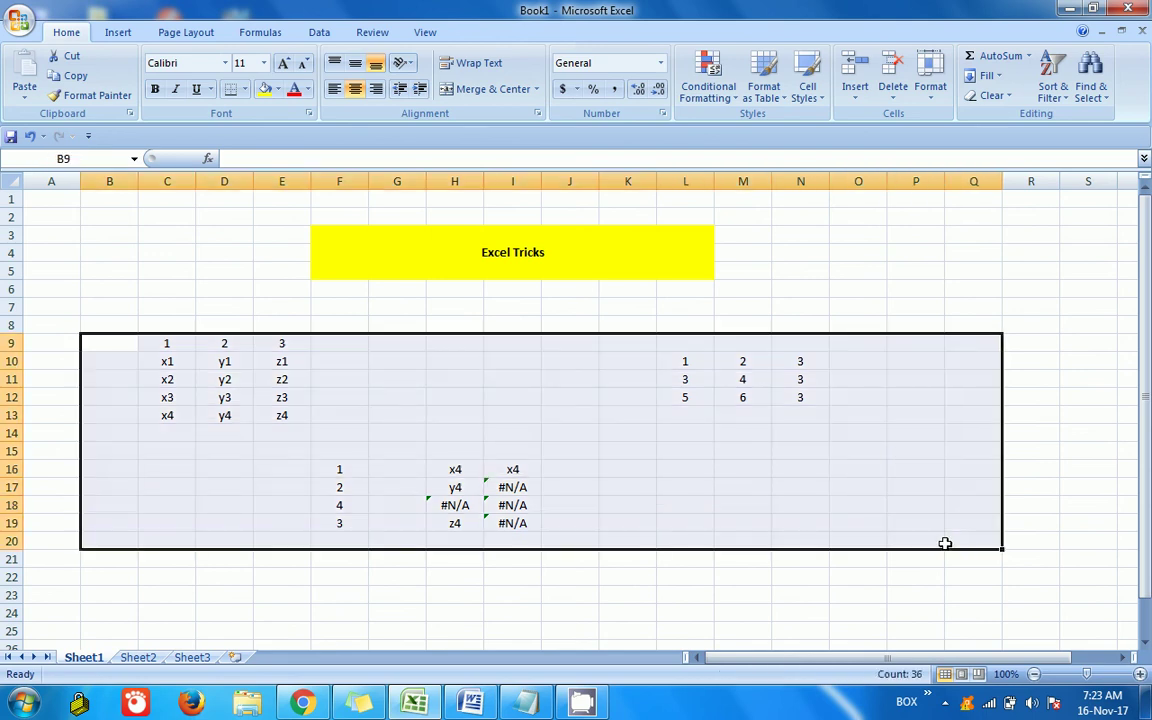
pyautogui.press('Delete')
pyautogui.click(807, 457)
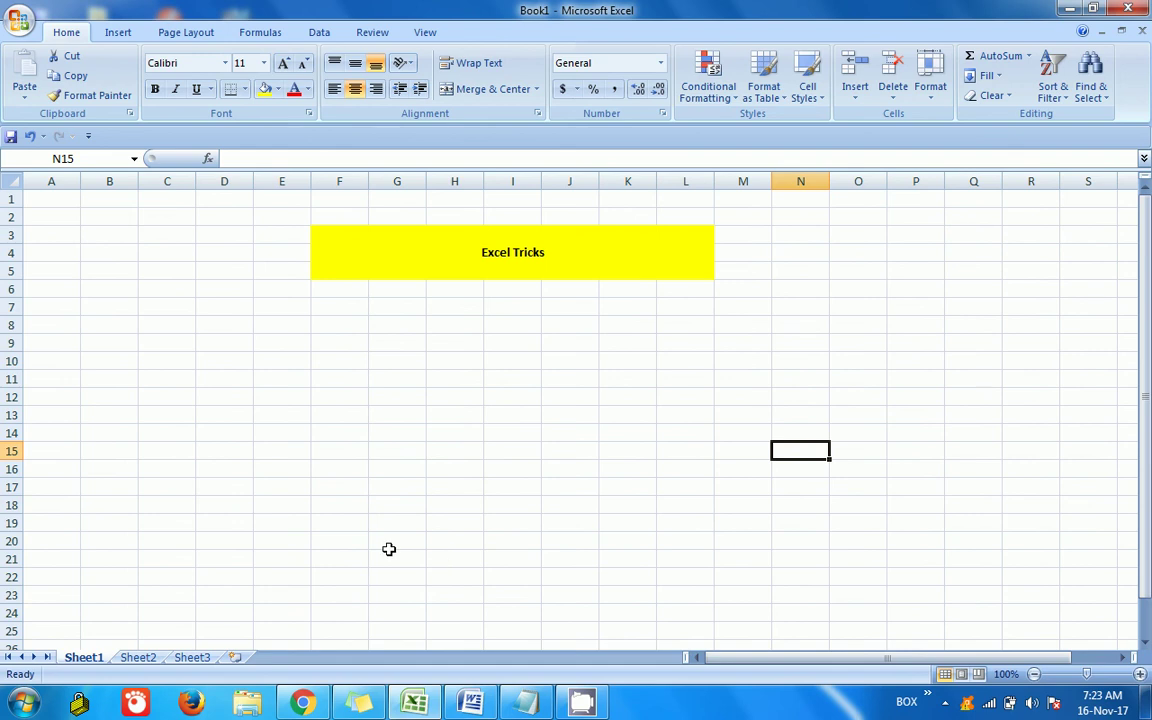
pyautogui.click(191, 658)
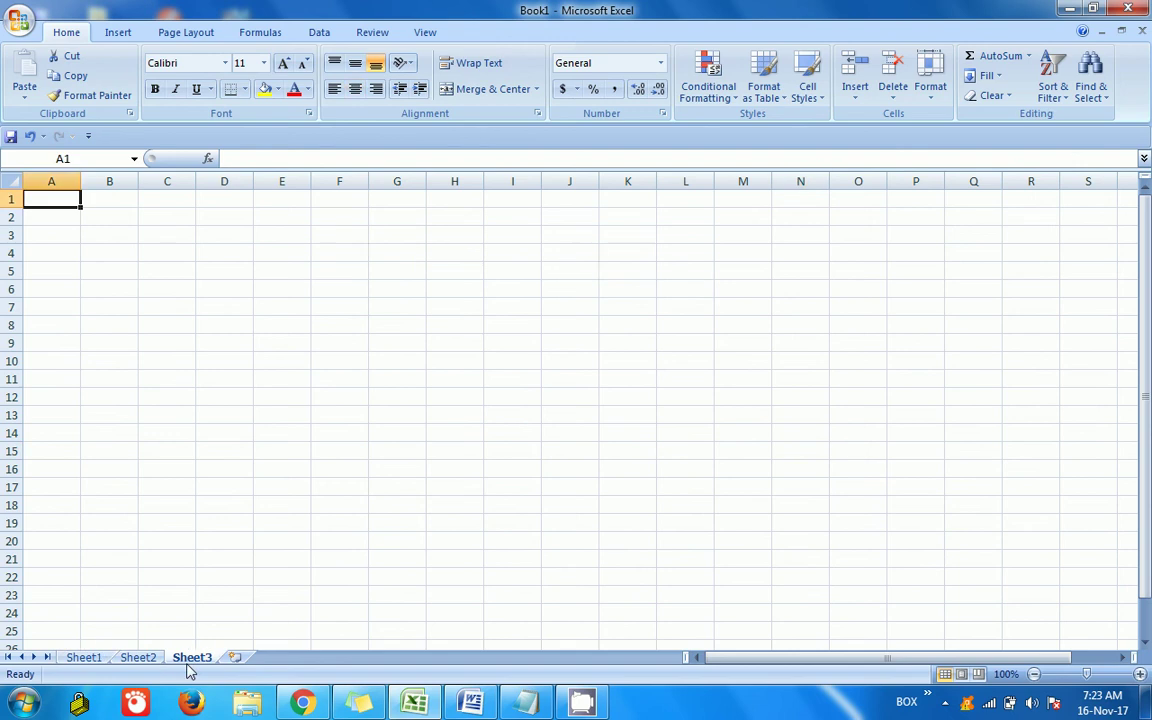
pyautogui.hotkey('ctrl', 'pageup')
pyautogui.hotkey('ctrl', 'pageup')
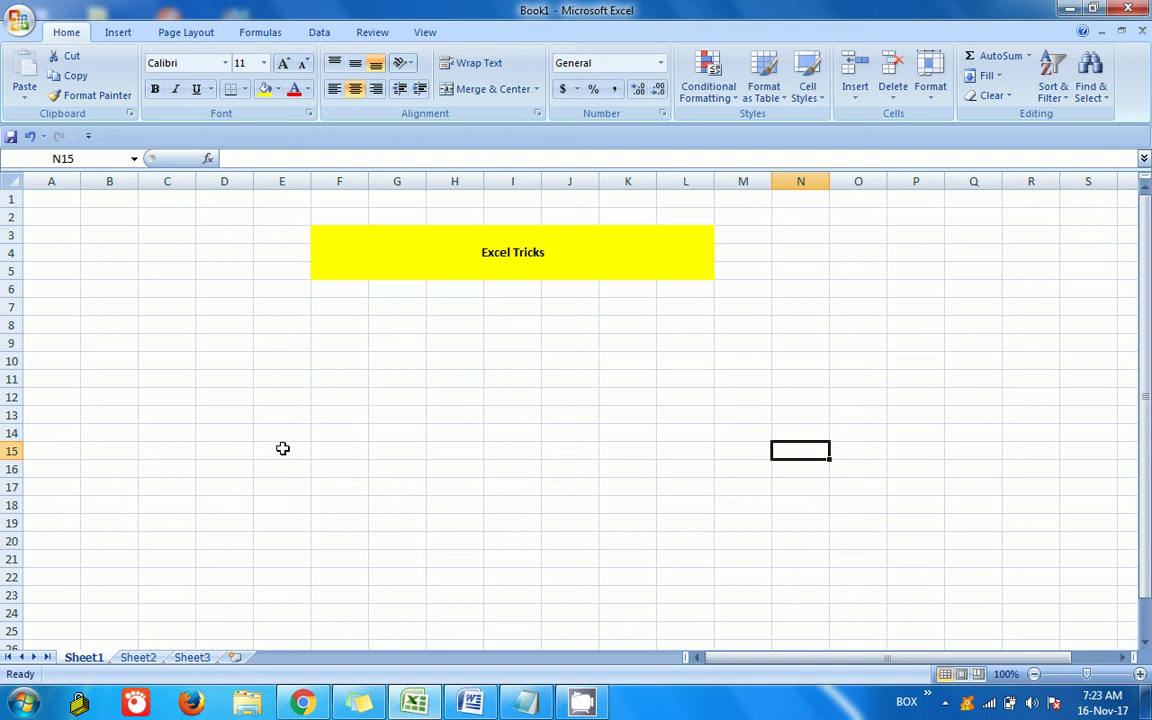
# Step: Select the col1 header in C8 and apply AutoFilter to the col1–col3 table with Ctrl+Shift+L
pyautogui.click(224, 324)
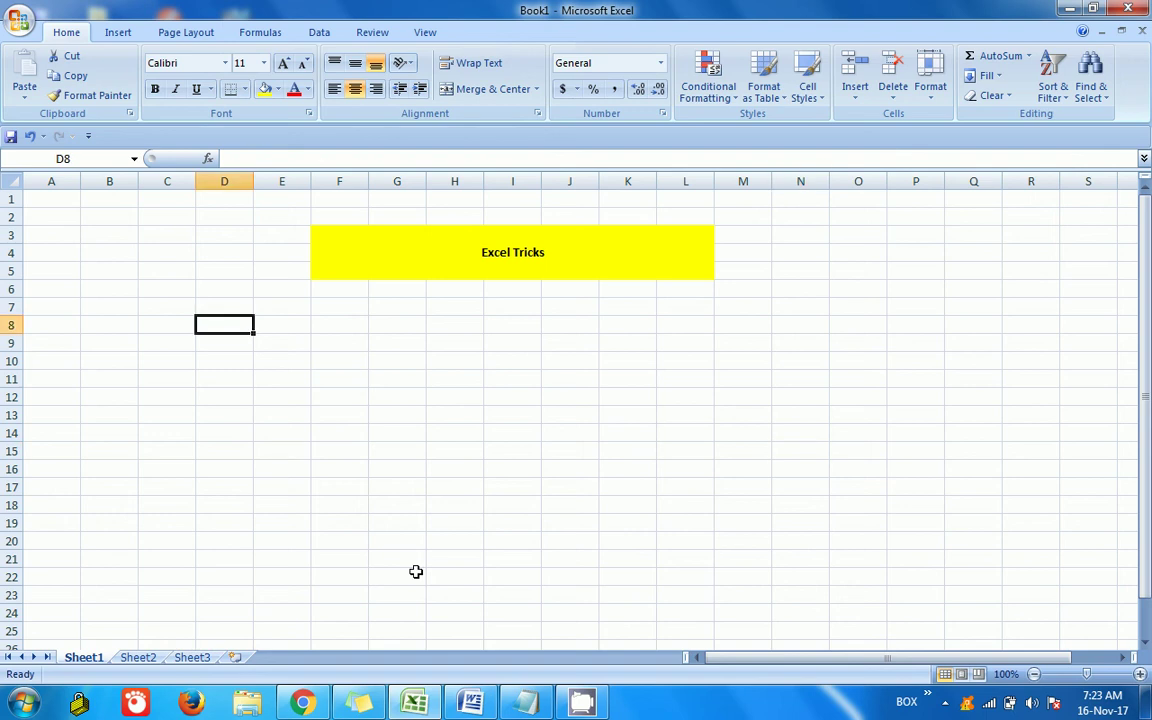
pyautogui.click(162, 328)
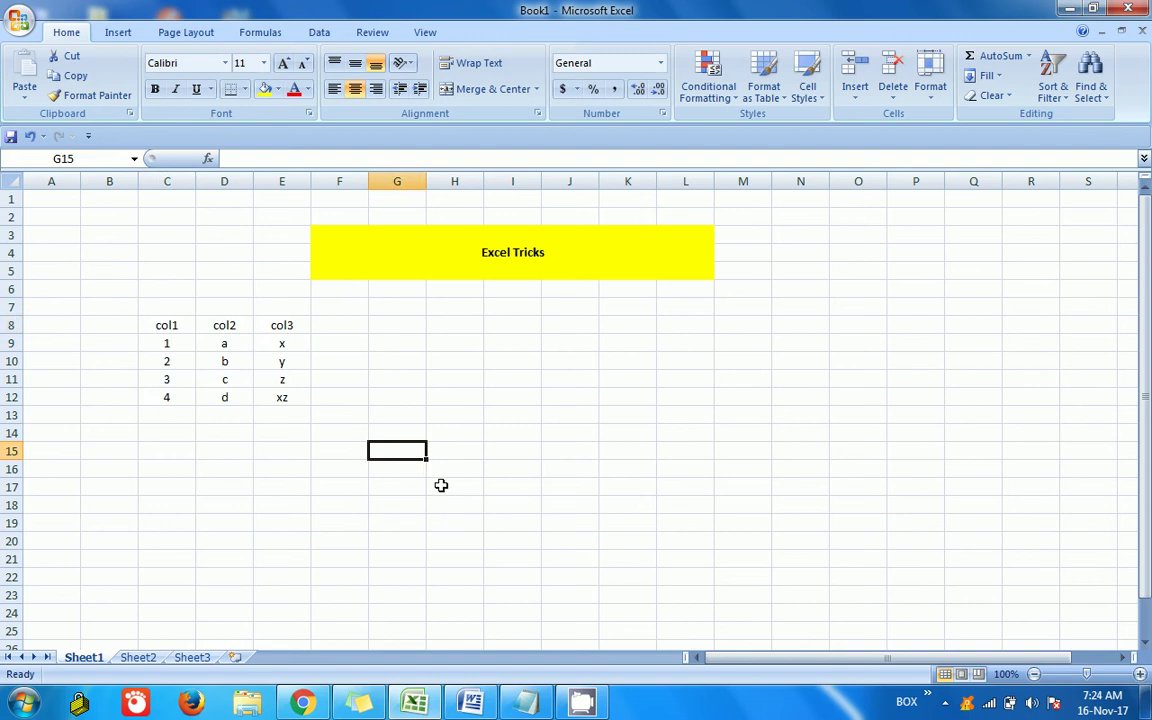
pyautogui.click(490, 360)
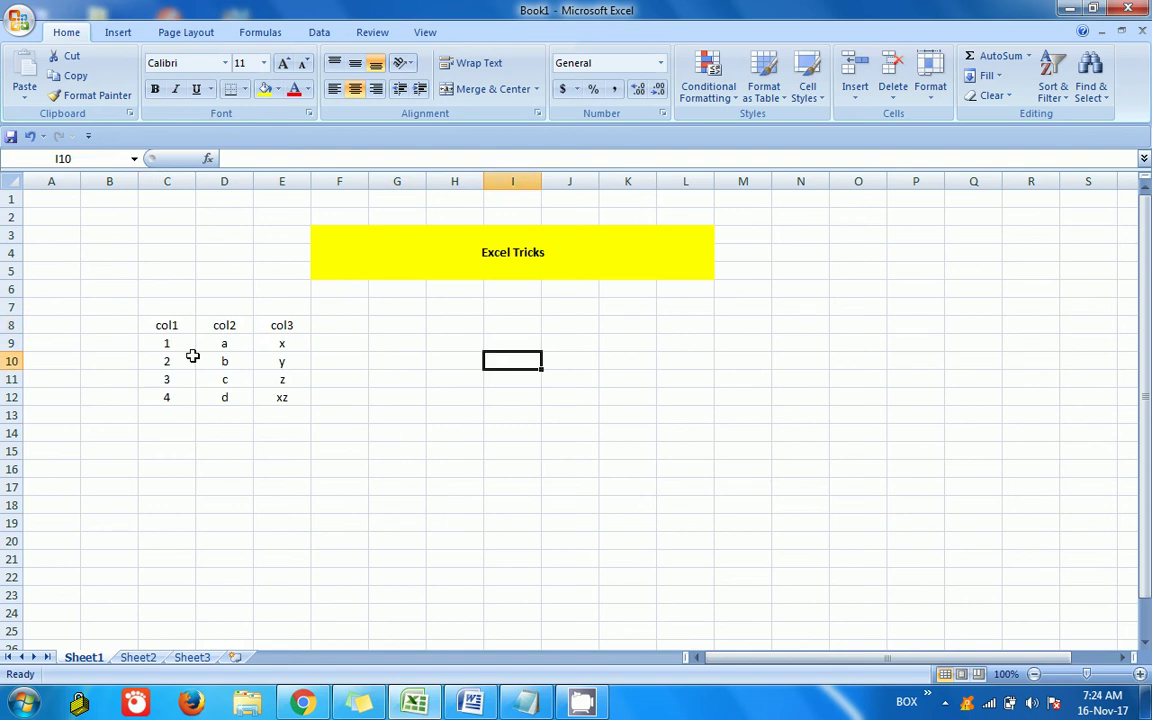
pyautogui.click(183, 325)
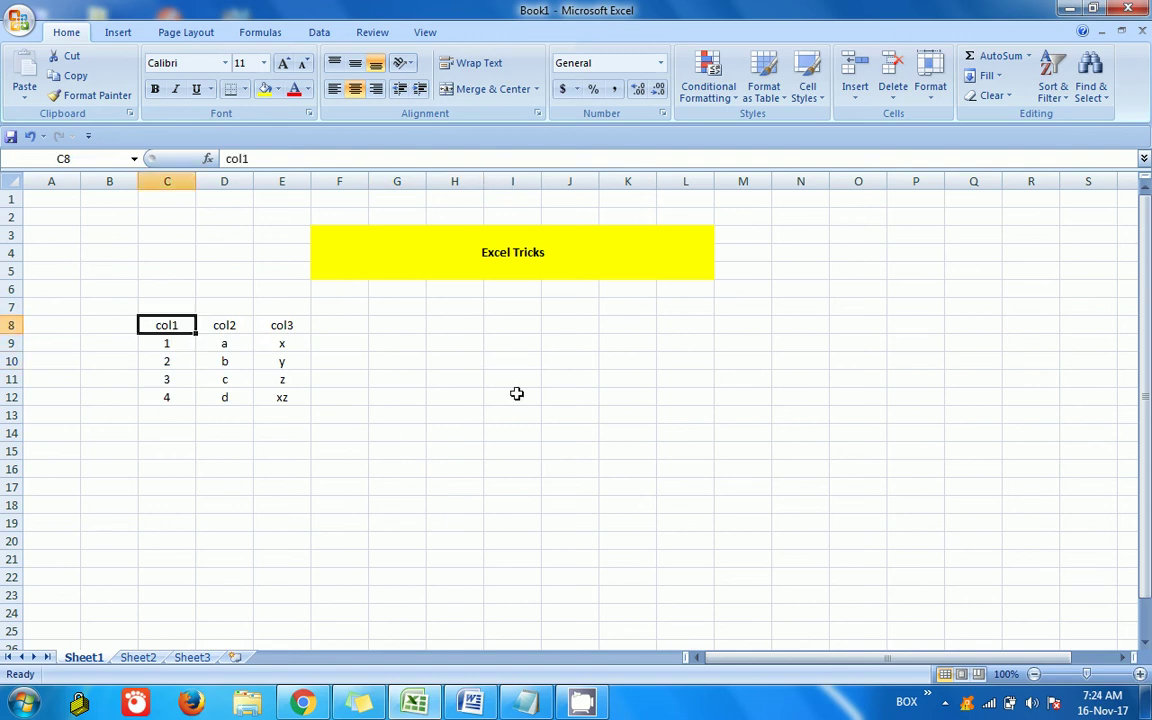
pyautogui.press('Right')
pyautogui.press('Left')
pyautogui.hotkey('ctrl', 'shift', 'l')
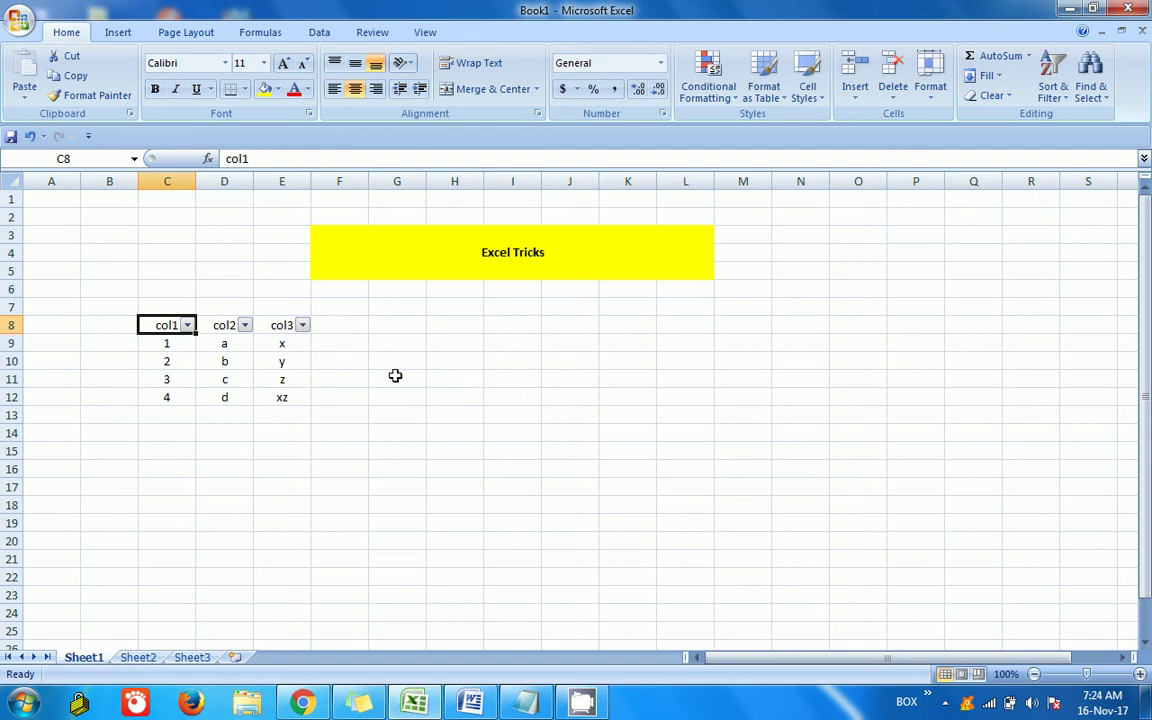
# Step: Turn the table filter off and copy the col3 data one column right into column F
pyautogui.press('Right')
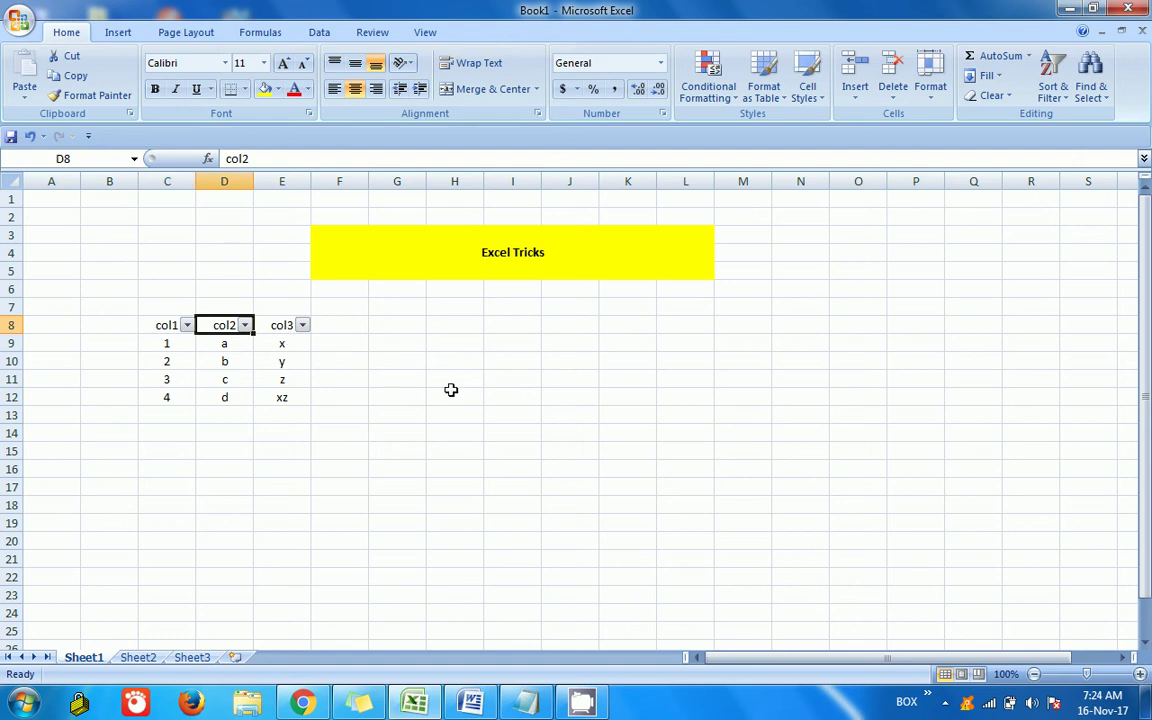
pyautogui.hotkey('ctrl', 'shift', 'l')
pyautogui.press('Right')
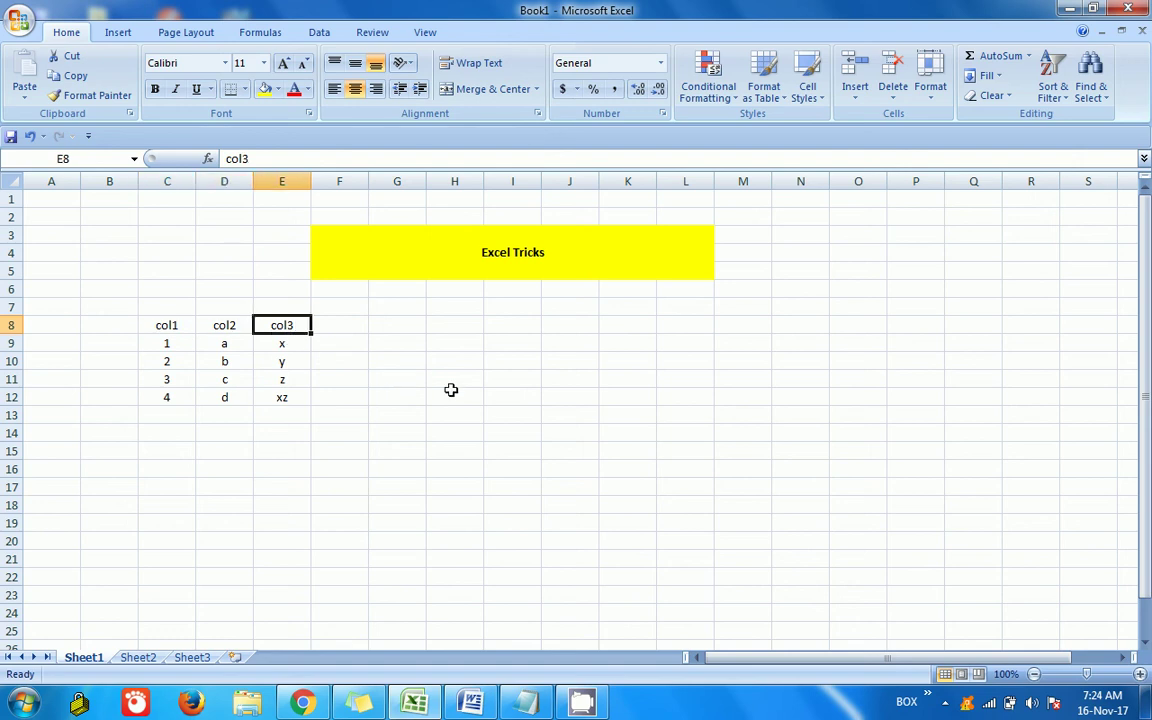
pyautogui.hotkey('ctrl', 'shift', 'Down')
pyautogui.hotkey('ctrl', 'c')
pyautogui.press('Right')
pyautogui.hotkey('ctrl', 'v')
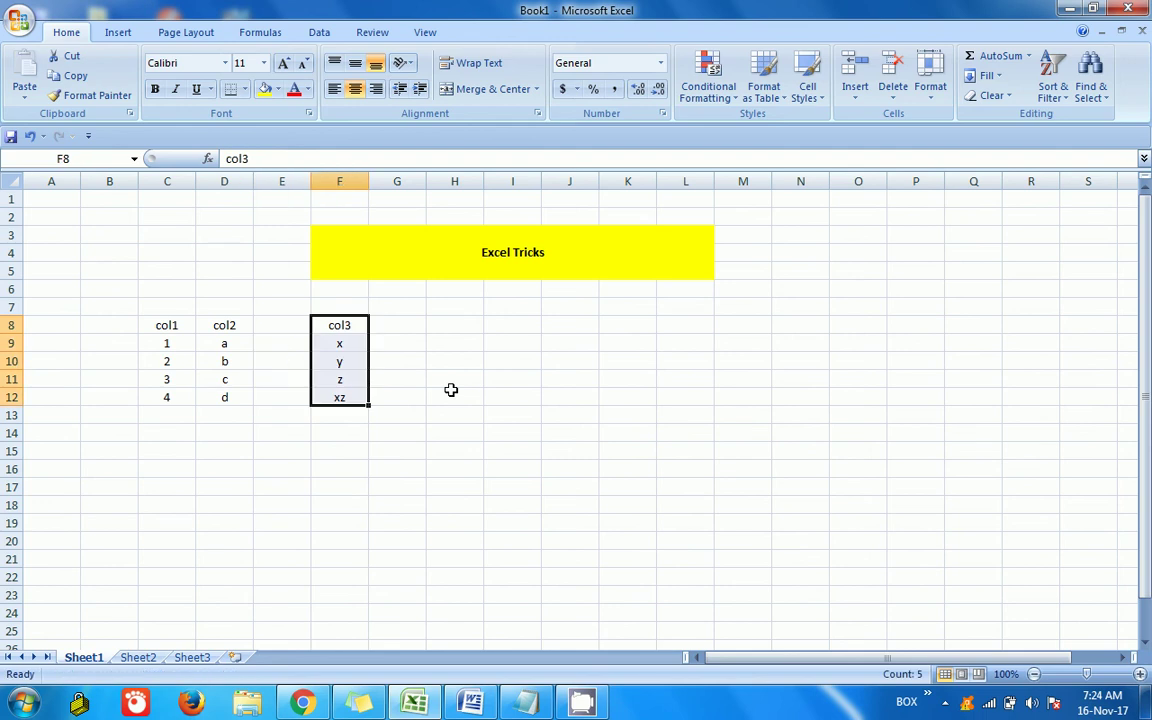
# Step: Toggle AutoFilter on and off for the col1–col2 table, leaving it unfiltered
pyautogui.press('Left')
pyautogui.press('Left')
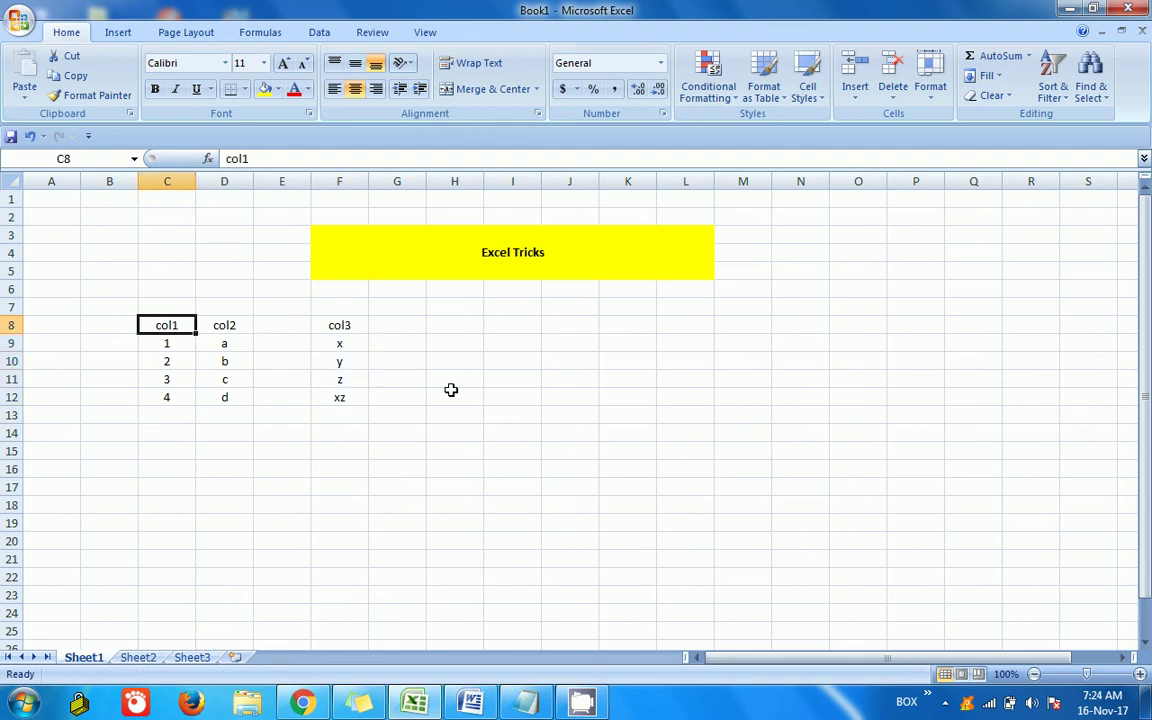
pyautogui.hotkey('ctrl', 'shift', 'l')
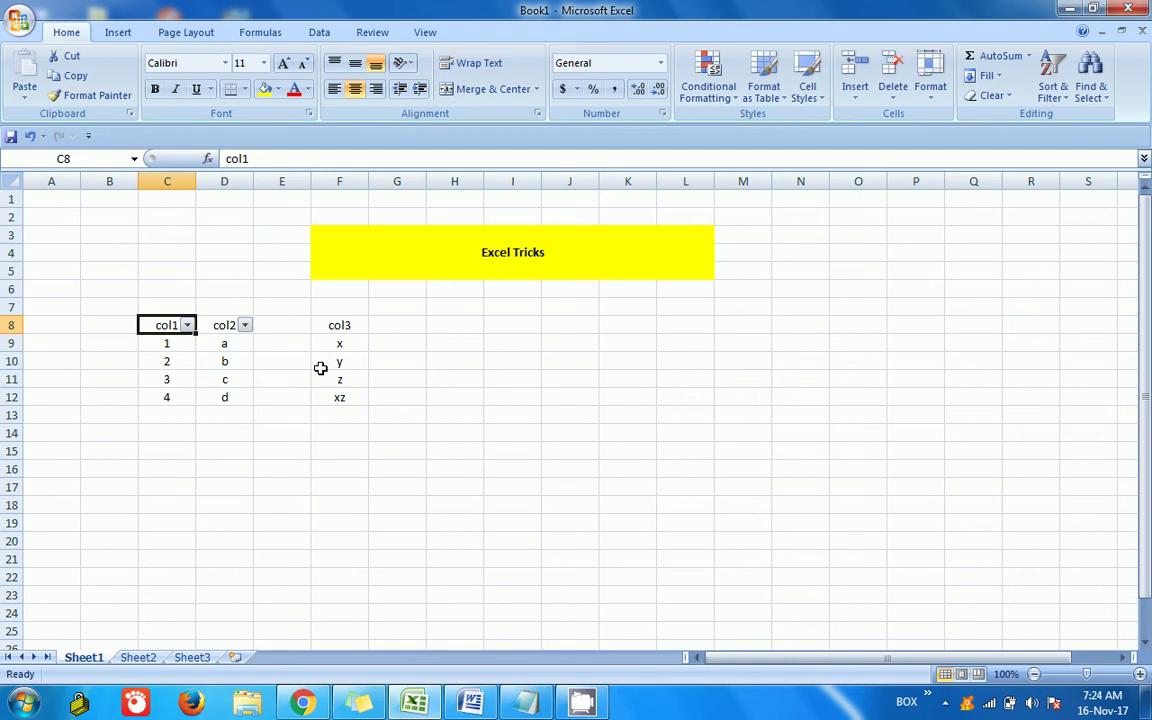
pyautogui.click(272, 328)
pyautogui.moveTo(170, 324); pyautogui.dragTo(222, 397)
pyautogui.click(249, 470)
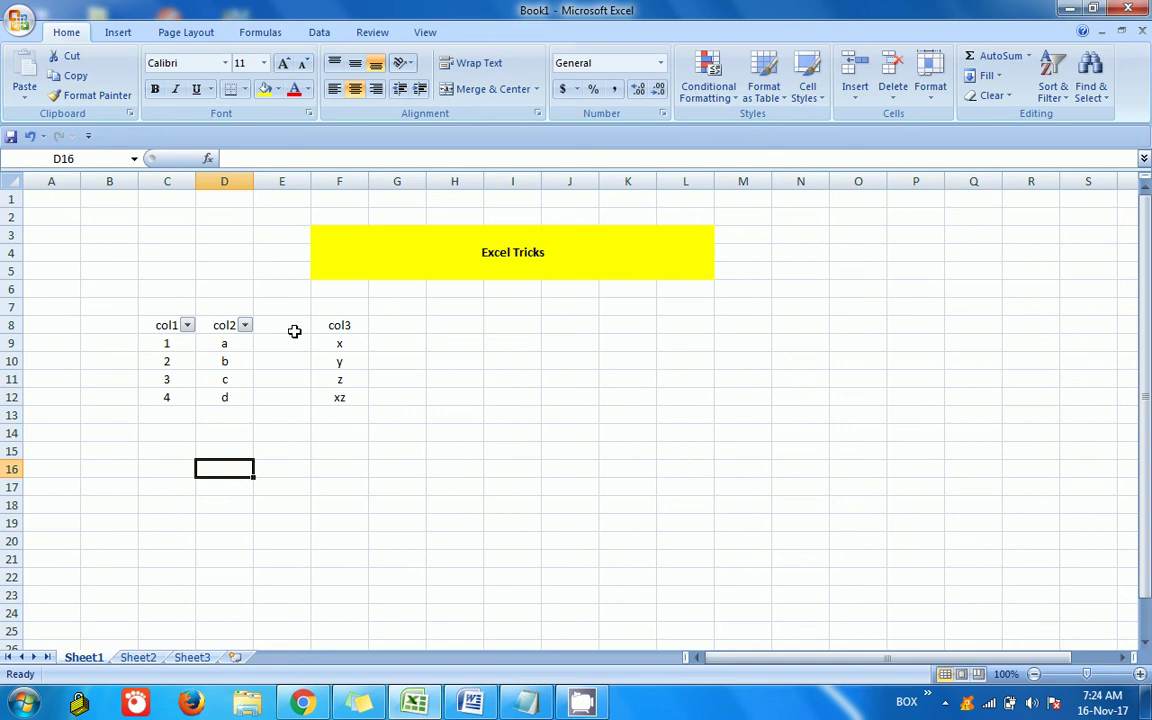
pyautogui.hotkey('ctrl', 'shift', 'l')
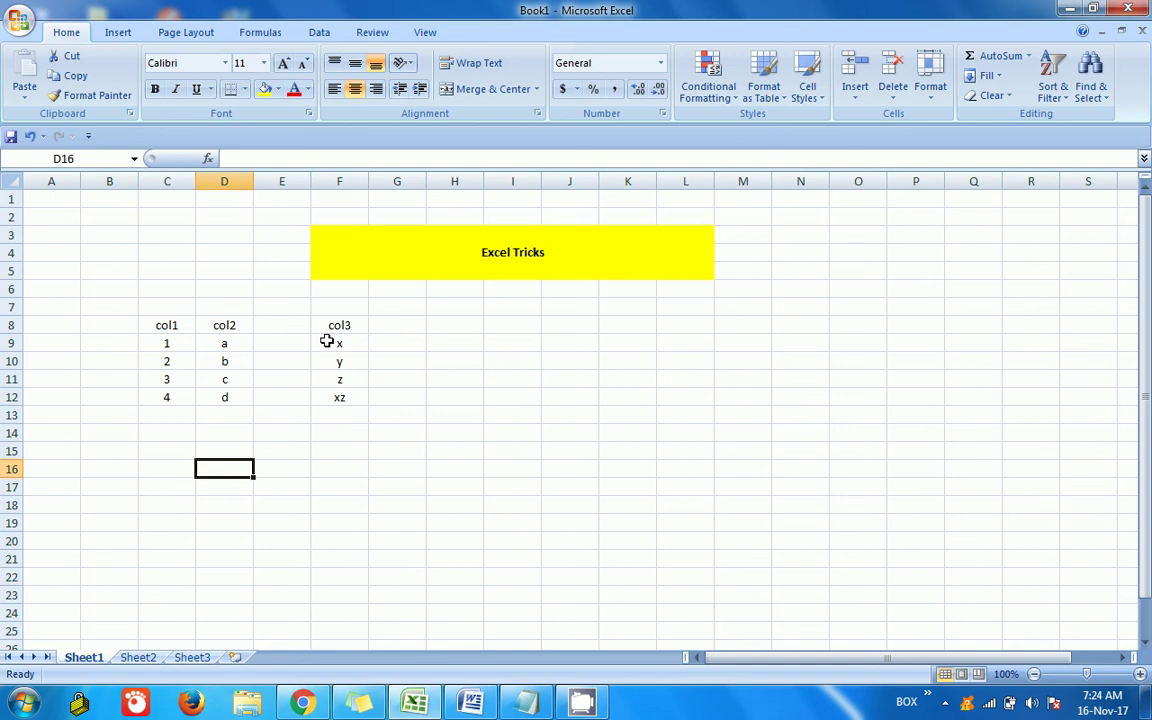
pyautogui.click(167, 327)
pyautogui.hotkey('ctrl', 'shift', 'l')
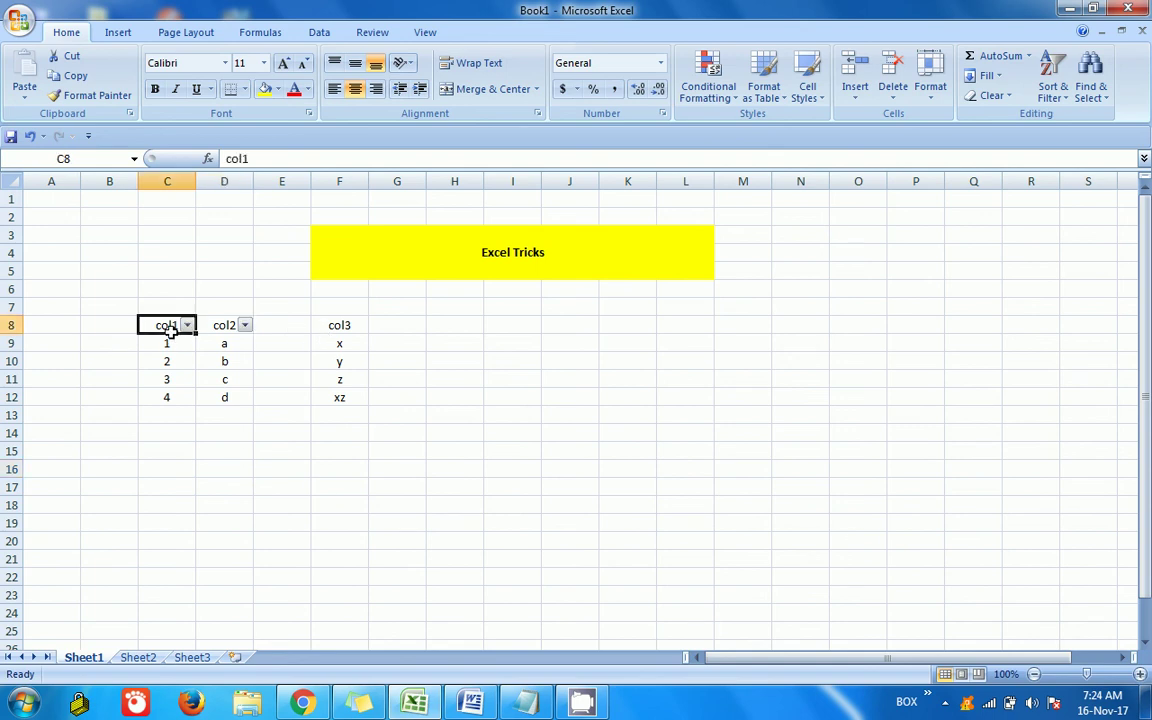
pyautogui.click(856, 539)
pyautogui.hotkey('ctrl', 'shift', 'l')
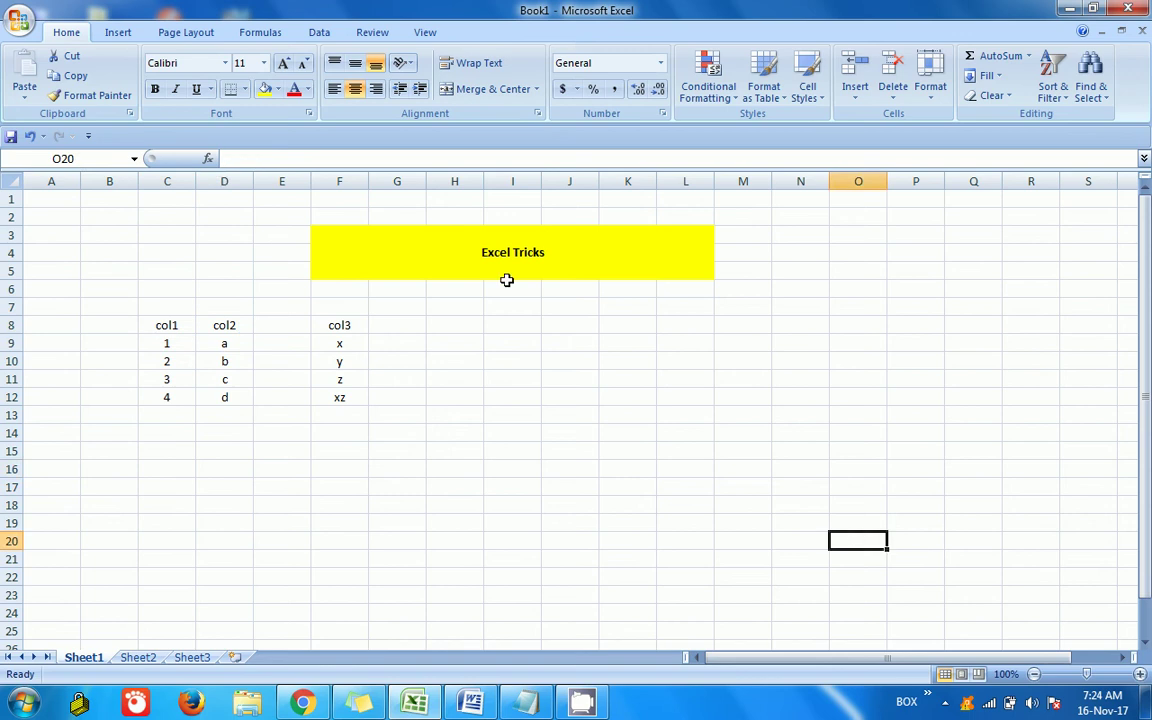
pyautogui.click(512, 361)
# Step: Cut the col3 header and values and paste them into column E beside col2
pyautogui.moveTo(339, 330); pyautogui.dragTo(342, 395)
pyautogui.hotkey('ctrl', 'x')
pyautogui.press('Left')
pyautogui.hotkey('ctrl', 'v')
pyautogui.click(172, 327)
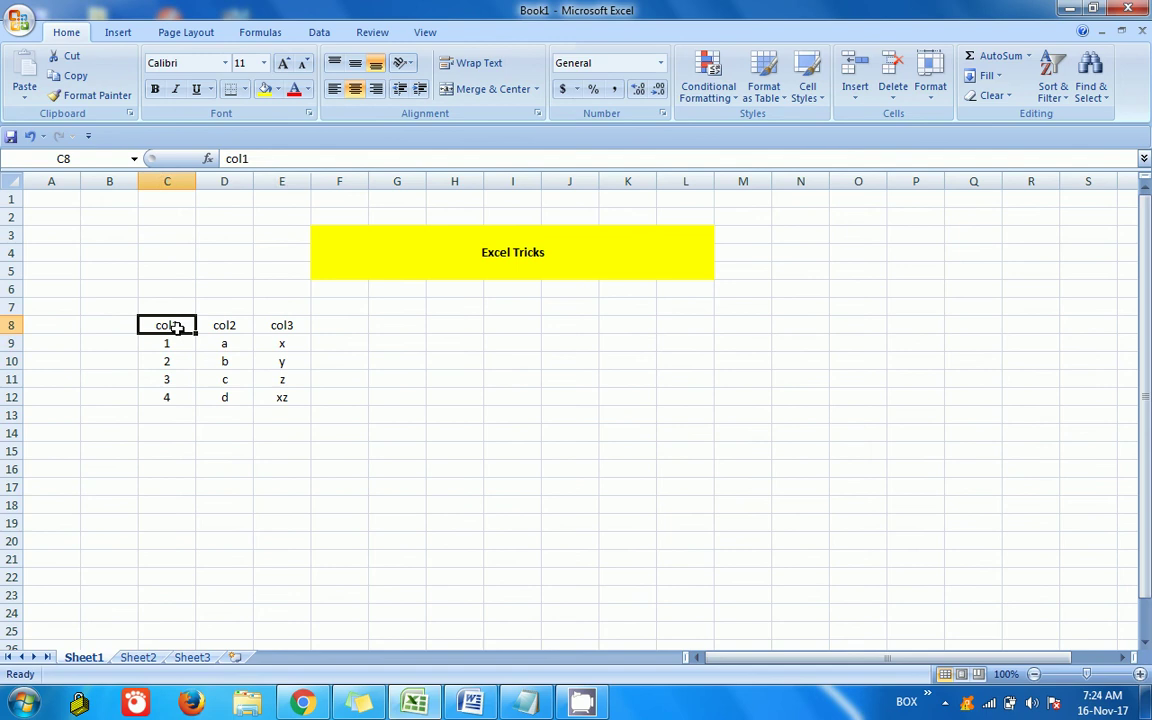
pyautogui.moveTo(172, 327); pyautogui.dragTo(300, 366)
pyautogui.click(296, 430)
pyautogui.click(322, 537)
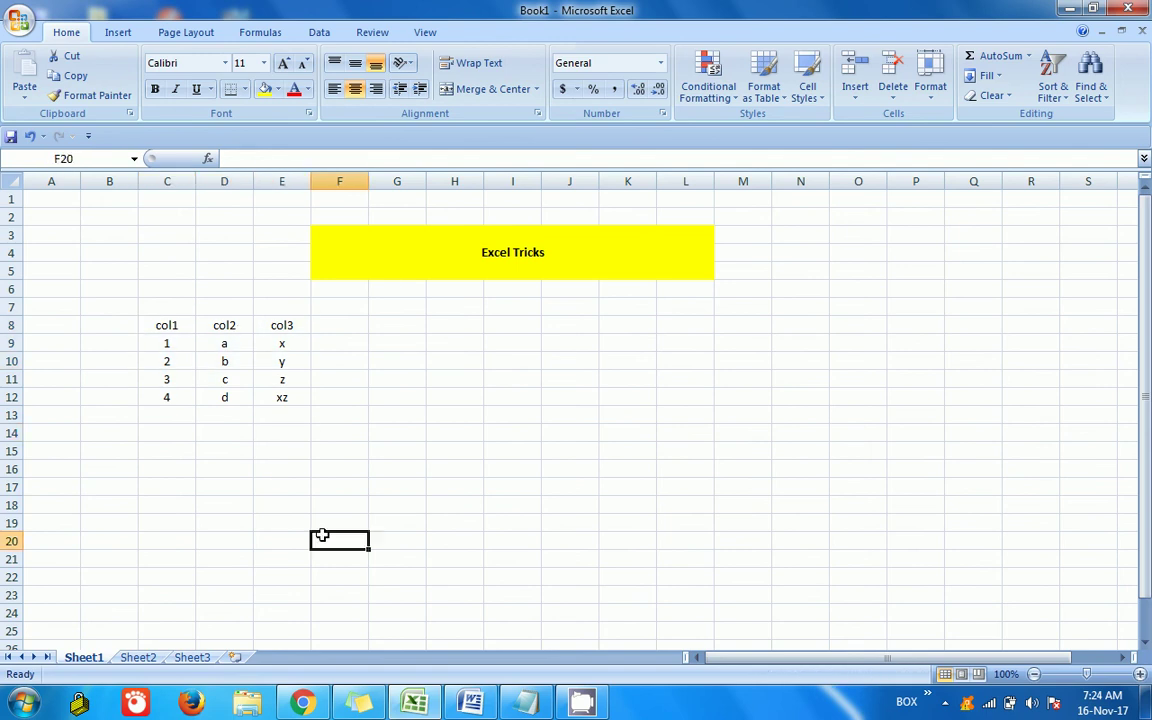
# Step: Select the col2 and col3 header cells and apply AutoFilter to just those two
pyautogui.moveTo(228, 326); pyautogui.dragTo(290, 326)
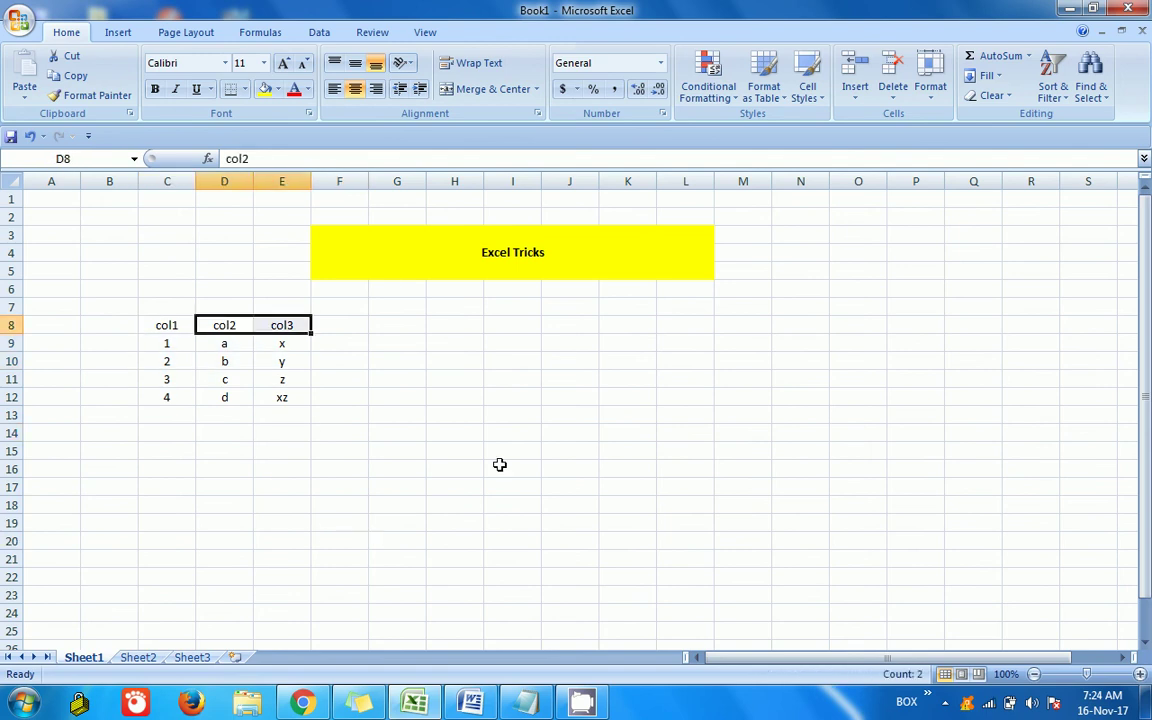
pyautogui.click(375, 432)
pyautogui.press('Left')
pyautogui.press('Left')
pyautogui.press('Left')
pyautogui.press('Up')
pyautogui.press('Up')
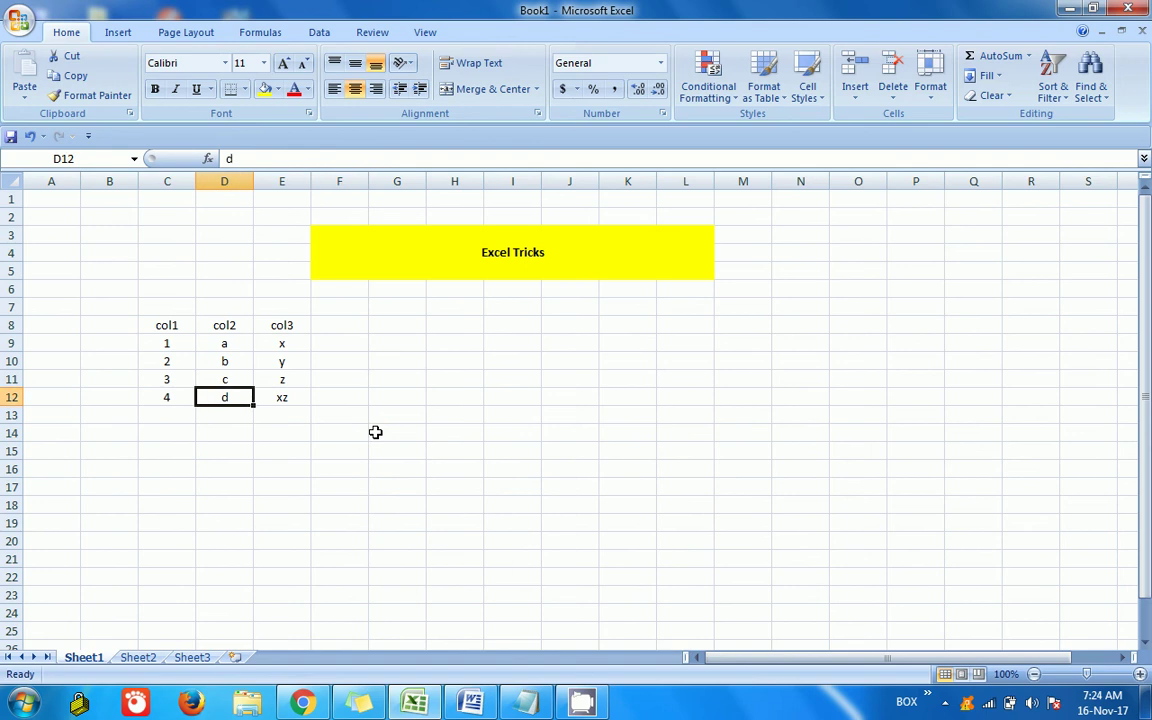
pyautogui.press('Up')
pyautogui.press('Up')
pyautogui.press('Up')
pyautogui.press('Up')
pyautogui.hotkey('shift', 'Right')
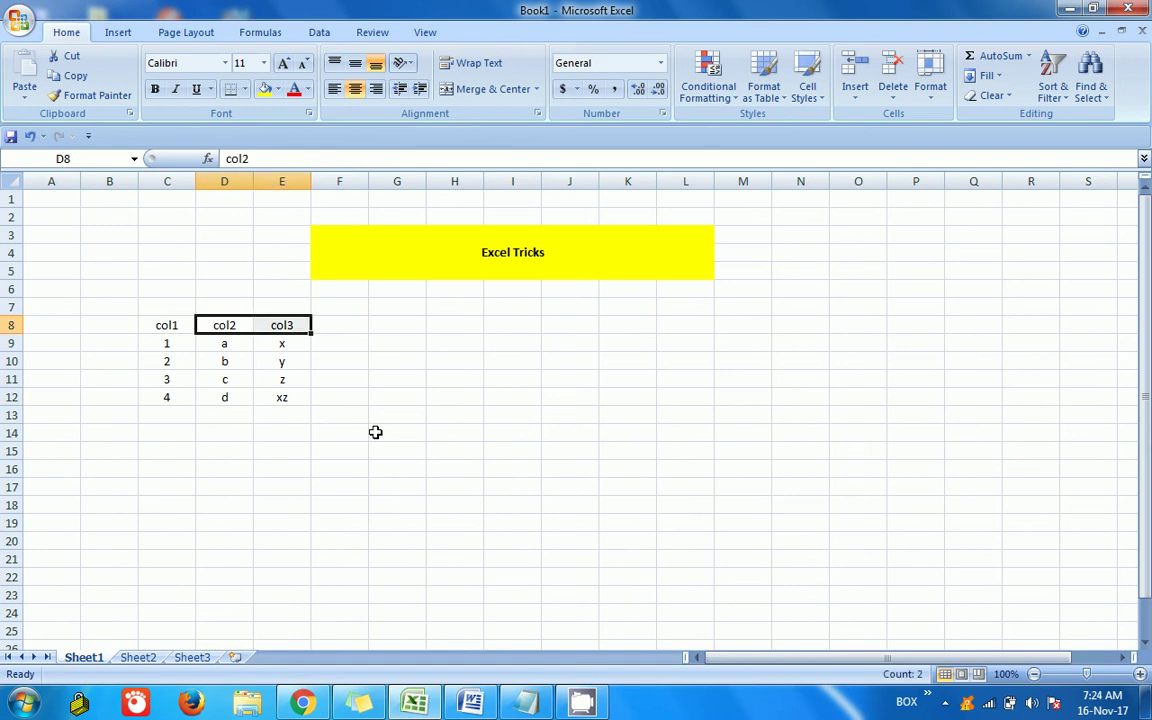
pyautogui.hotkey('ctrl', 'shift', 'l')
pyautogui.press('Down')
# Step: Open and close the col2 filter list to review its values
pyautogui.press('Up')
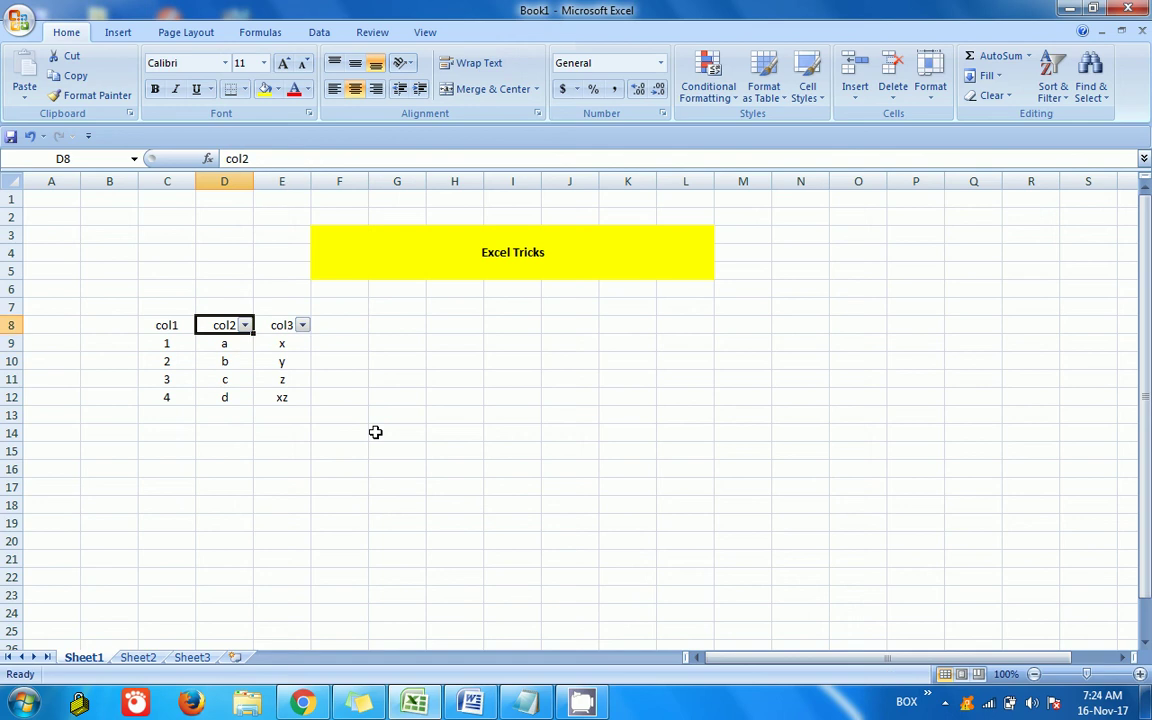
pyautogui.hotkey('alt', 'Down')
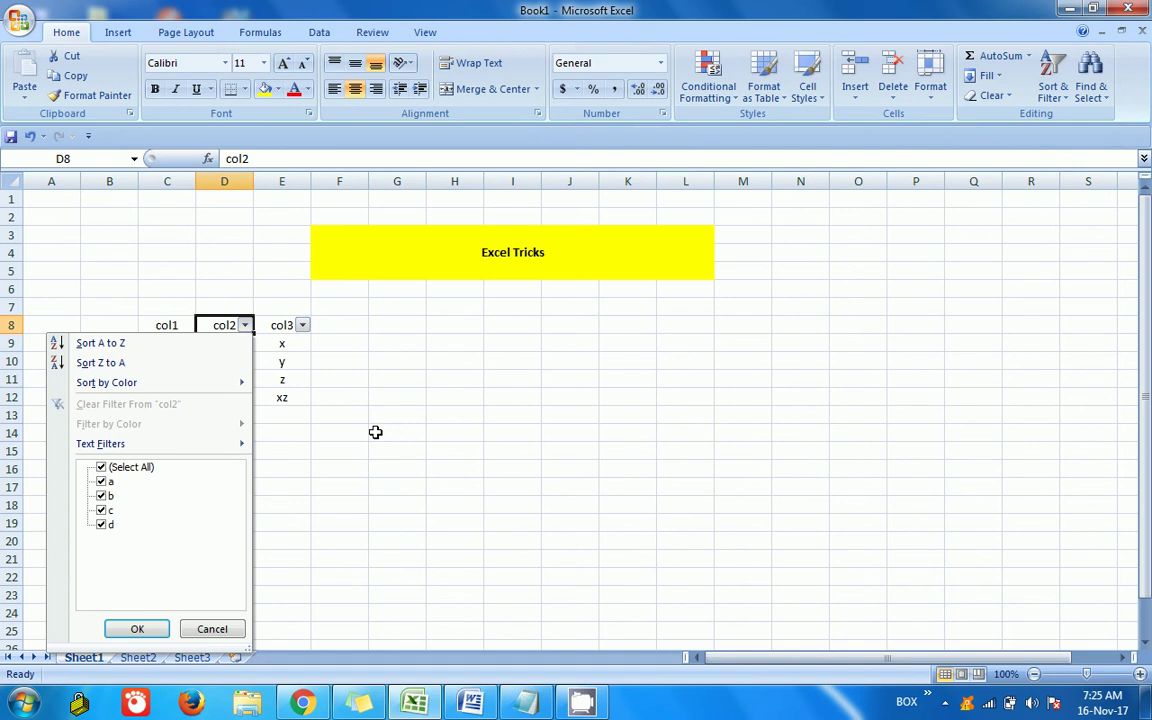
pyautogui.press('Escape')
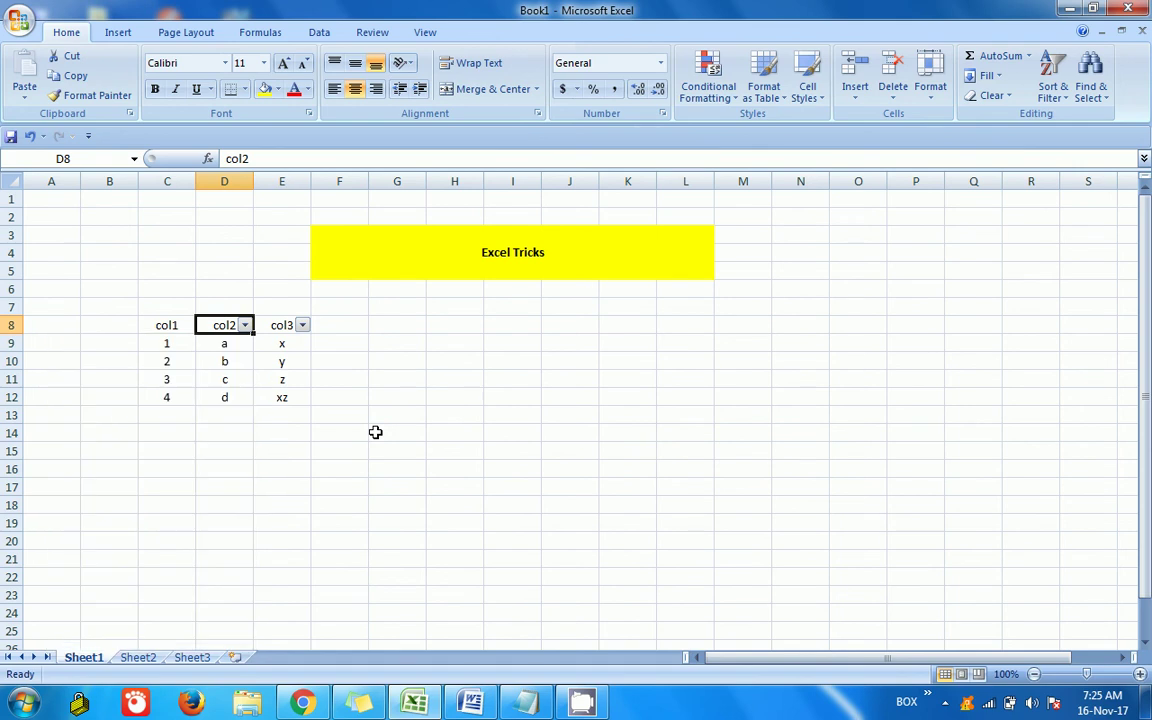
pyautogui.click(258, 397)
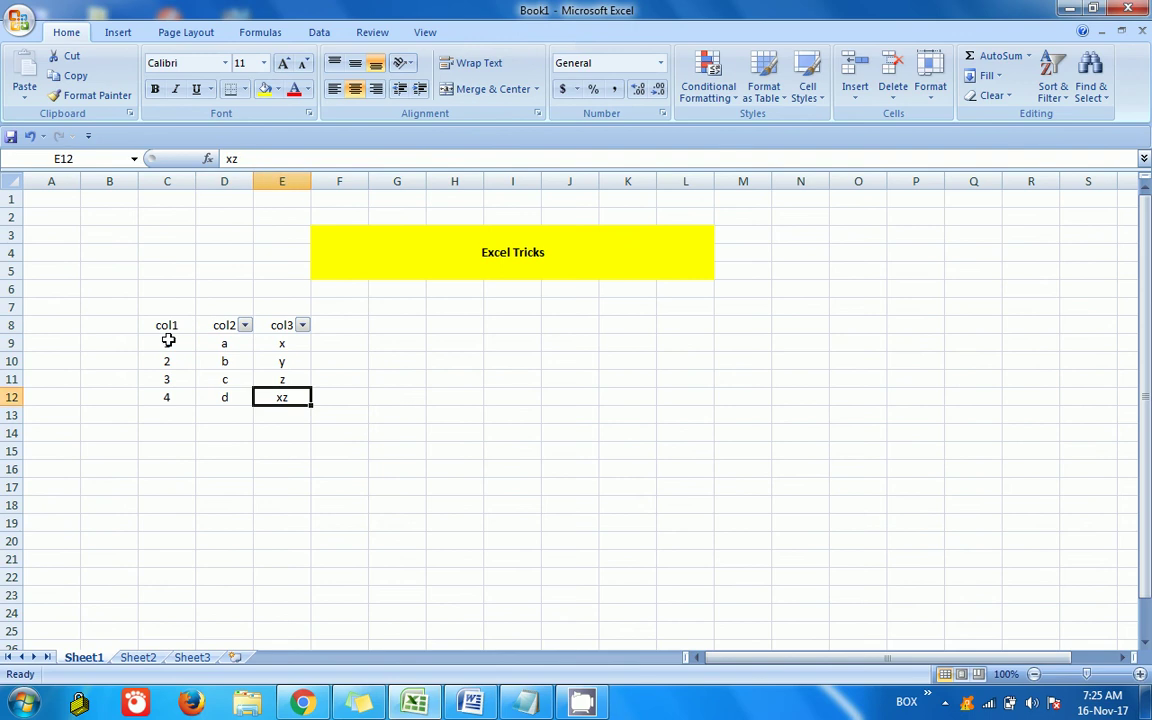
pyautogui.click(167, 340)
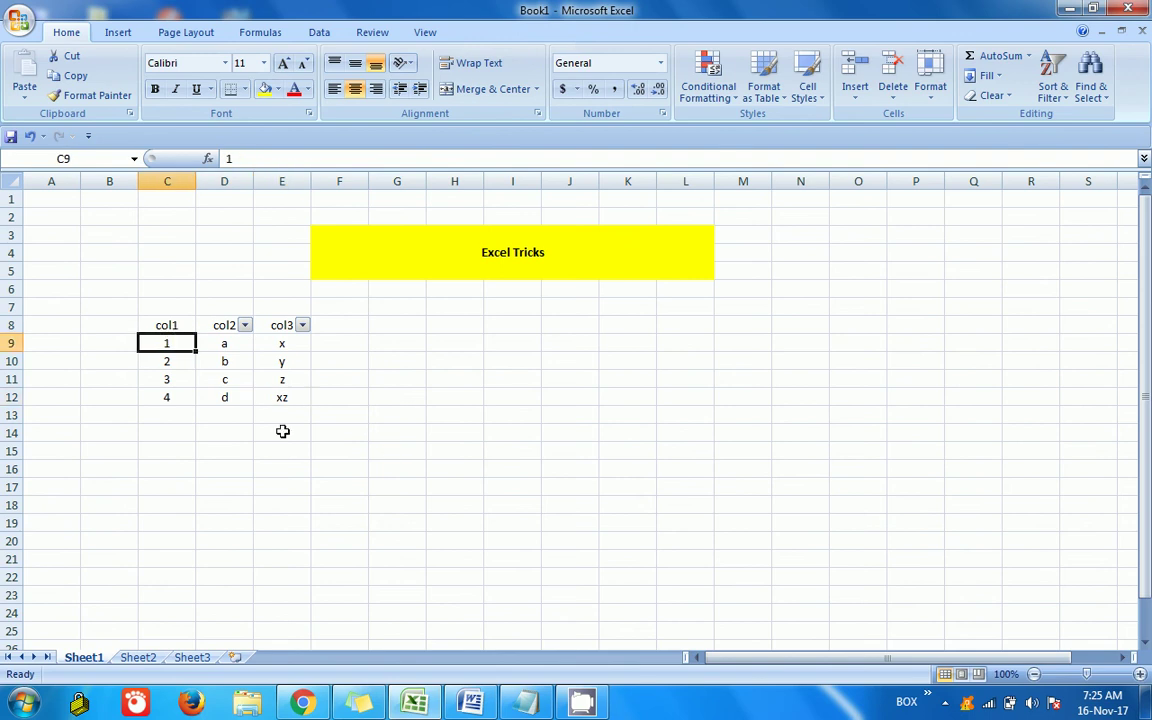
pyautogui.click(245, 325)
pyautogui.press('Escape')
pyautogui.click(224, 327)
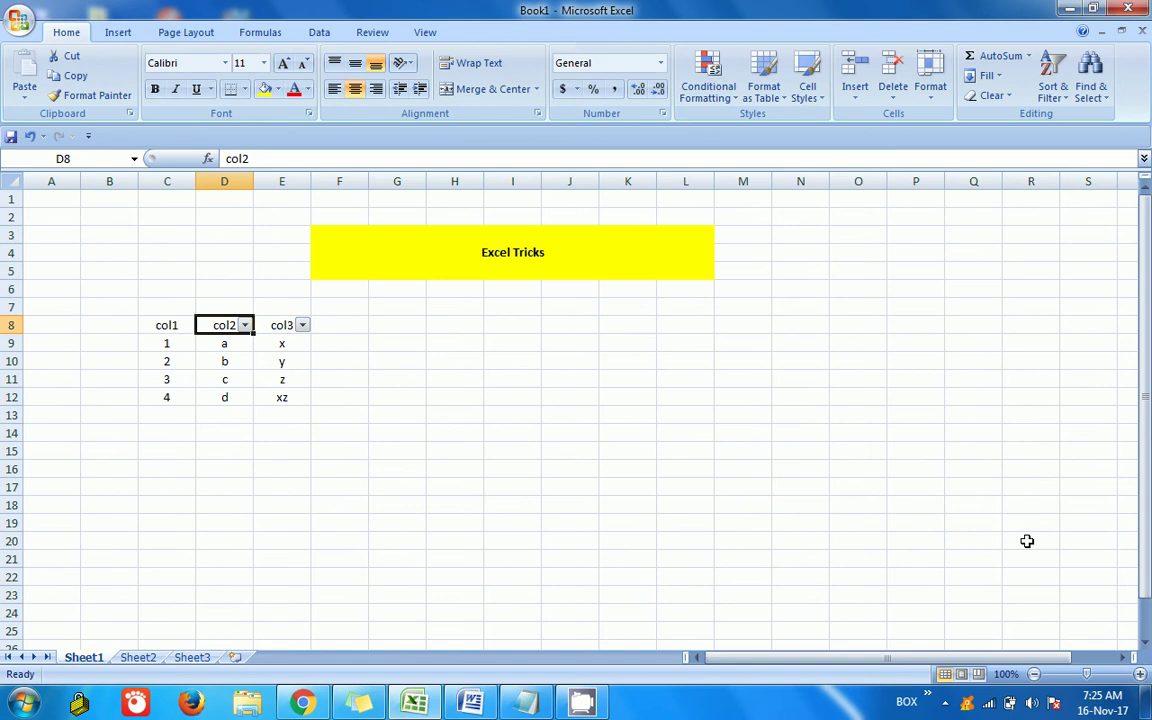
# Step: Filter col2 to hide the b and c rows
pyautogui.hotkey('alt', 'Down')
pyautogui.press('Down')
pyautogui.press('Down')
pyautogui.press('Down')
pyautogui.press('Down')
pyautogui.press('Down')
pyautogui.press('Down')
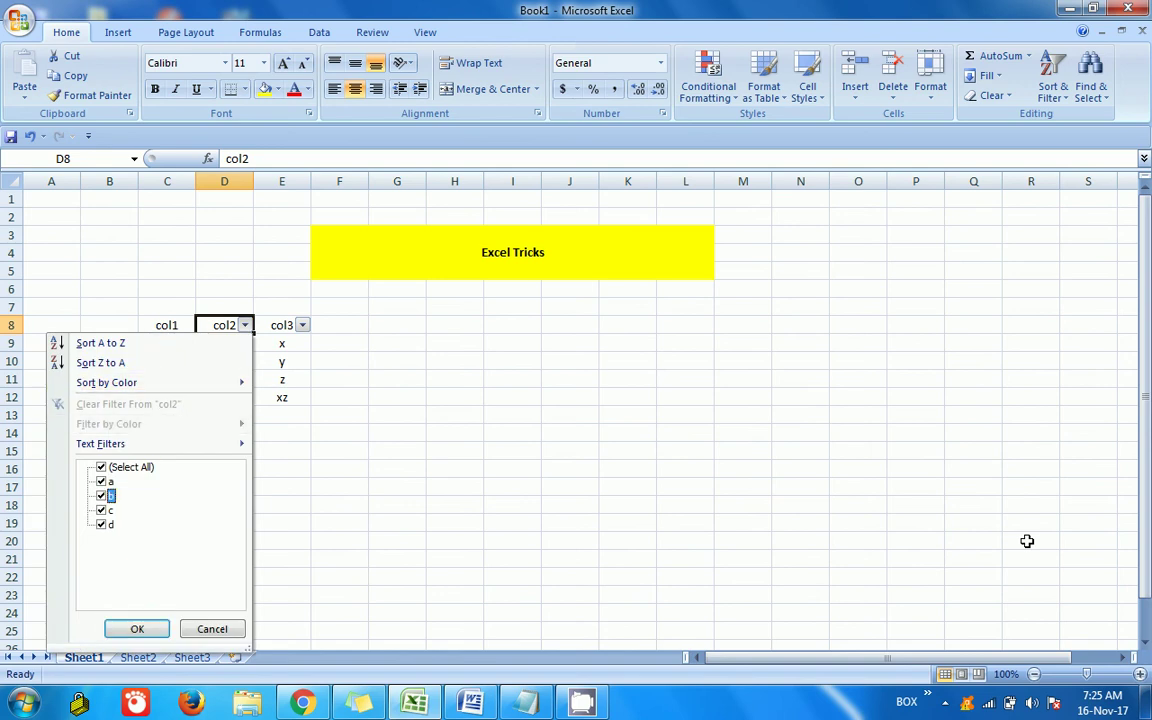
pyautogui.press('space')
pyautogui.press('Down')
pyautogui.press('space')
pyautogui.press('Return')
# Step: Remove AutoFilter from the table so all rows show without filter arrows
pyautogui.click(205, 410)
pyautogui.click(167, 325)
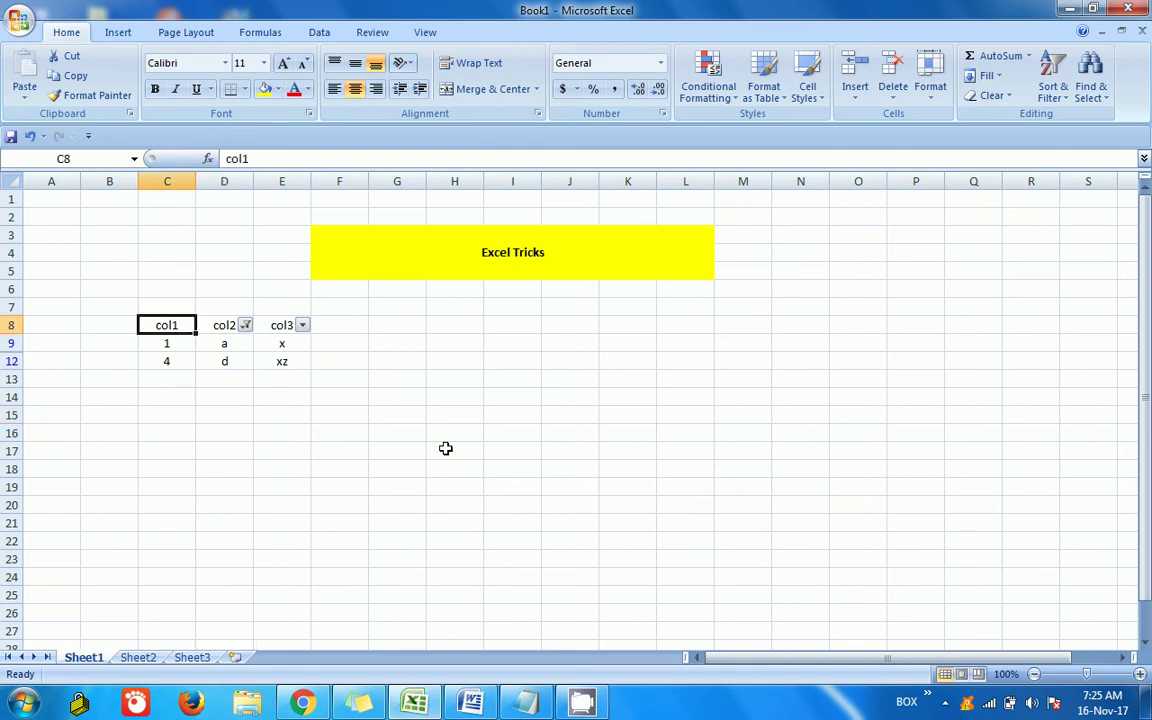
pyautogui.hotkey('ctrl', 'shift', 'l')
pyautogui.click(382, 414)
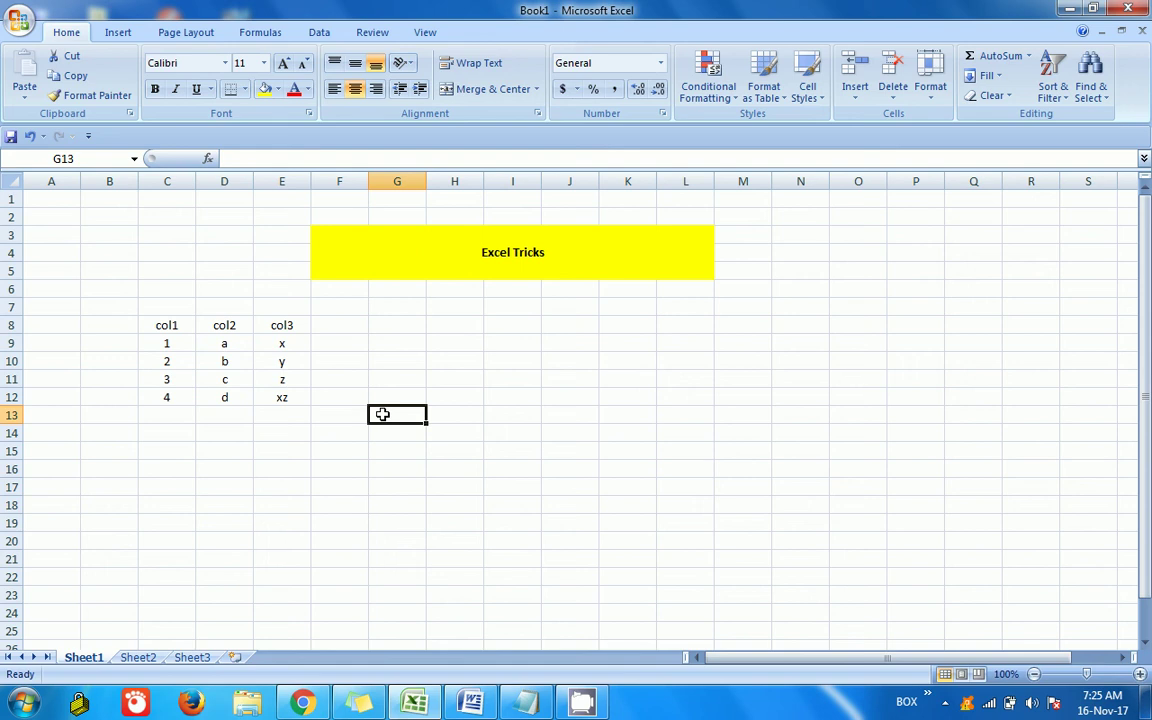
pyautogui.click(512, 451)
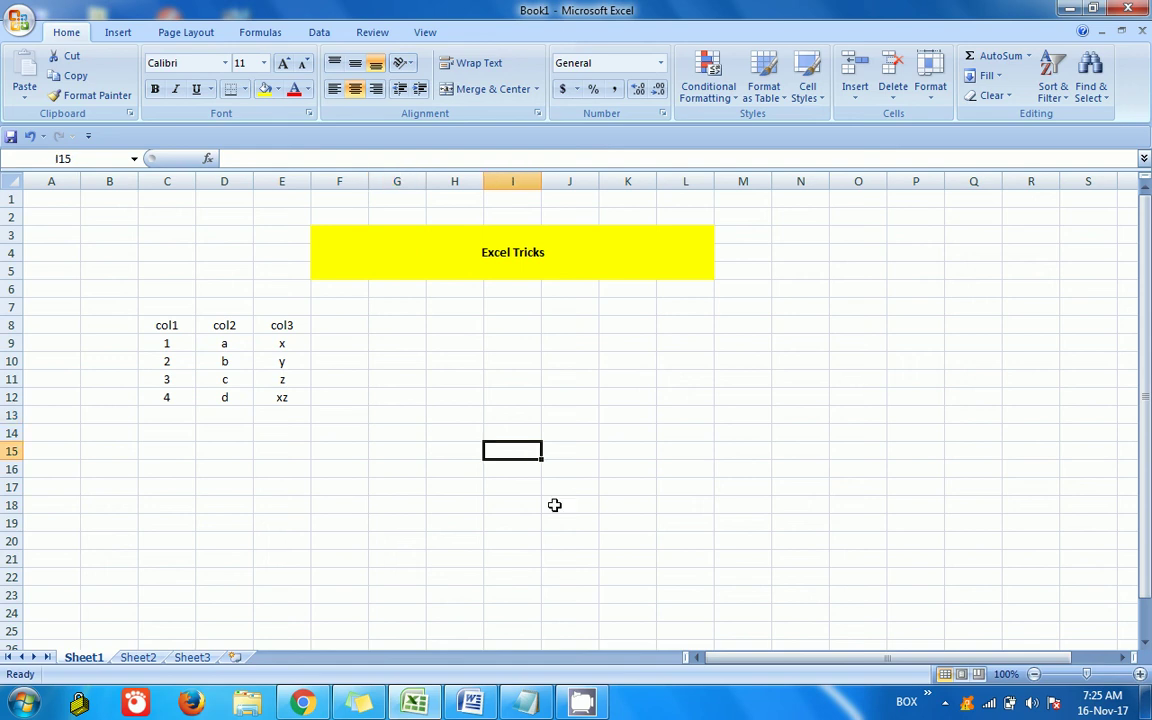
pyautogui.click(548, 381)
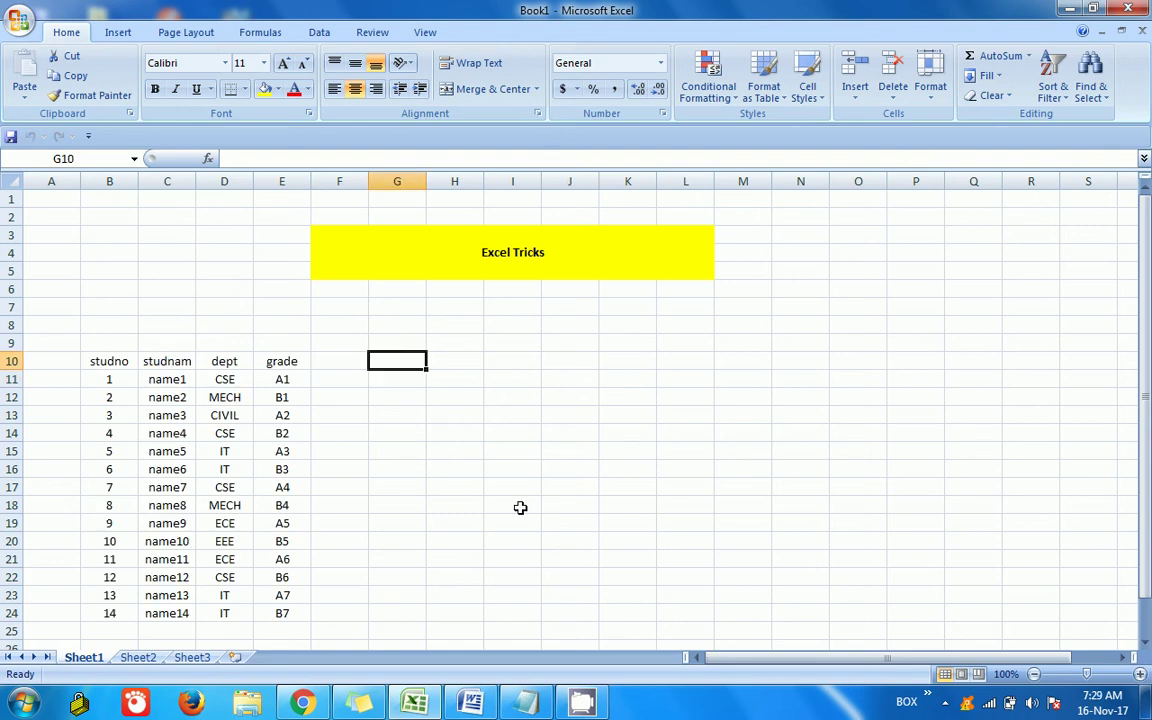
# Step: Select the studno/studnam/dept/grade student table B10:E24
pyautogui.click(454, 469)
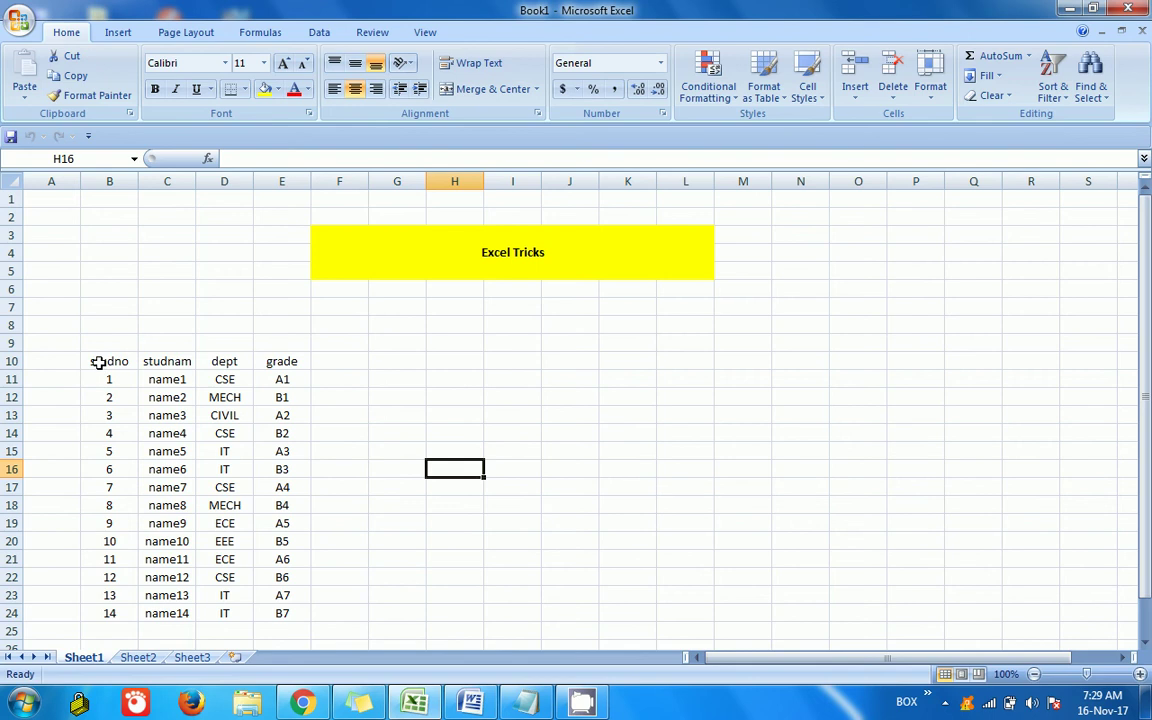
pyautogui.moveTo(99, 362); pyautogui.dragTo(282, 613)
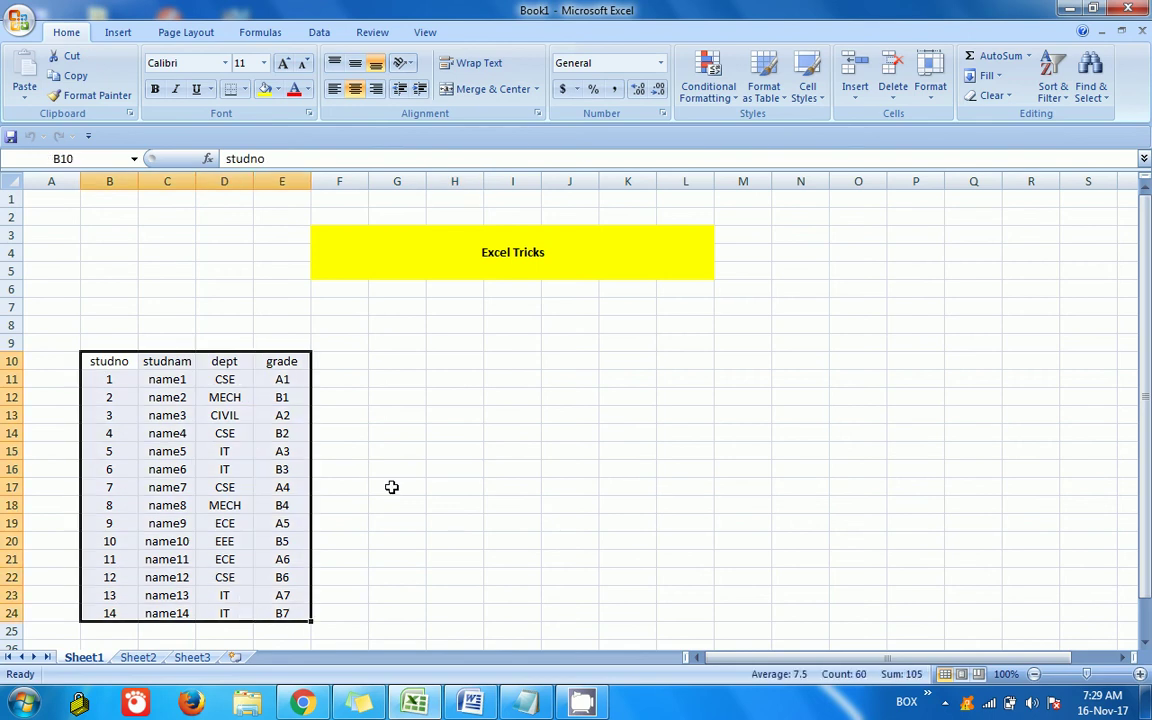
pyautogui.click(397, 487)
pyautogui.click(122, 363)
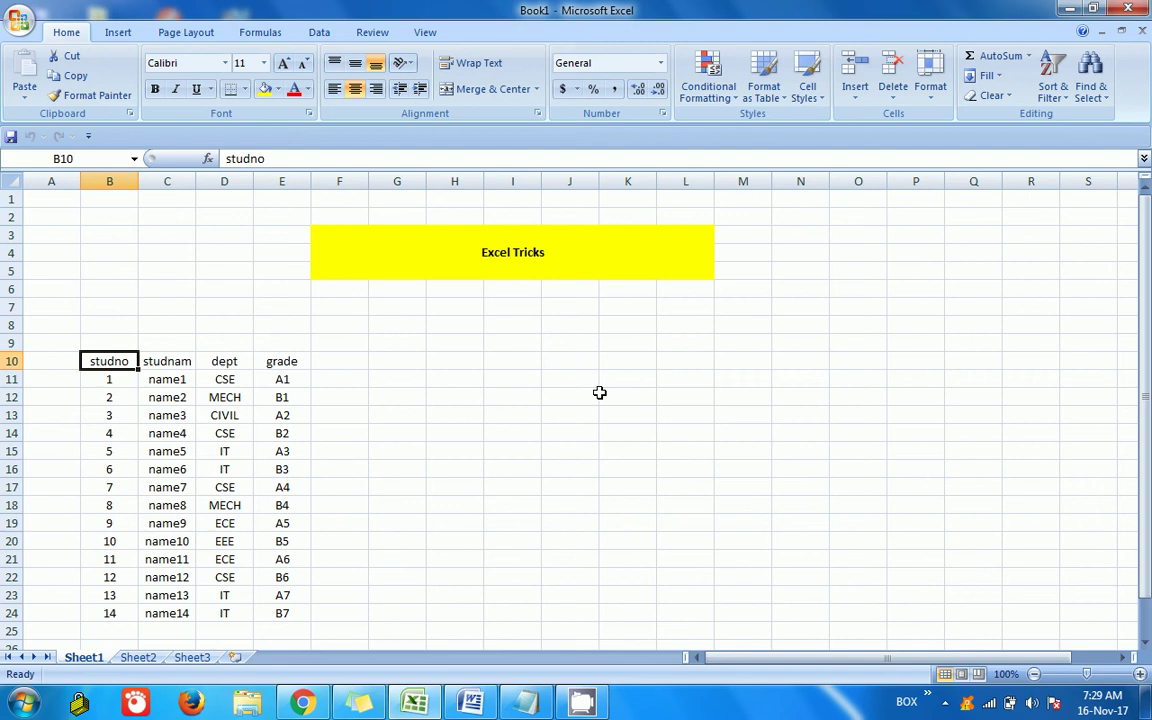
pyautogui.hotkey('ctrl', 'shift', 'Right')
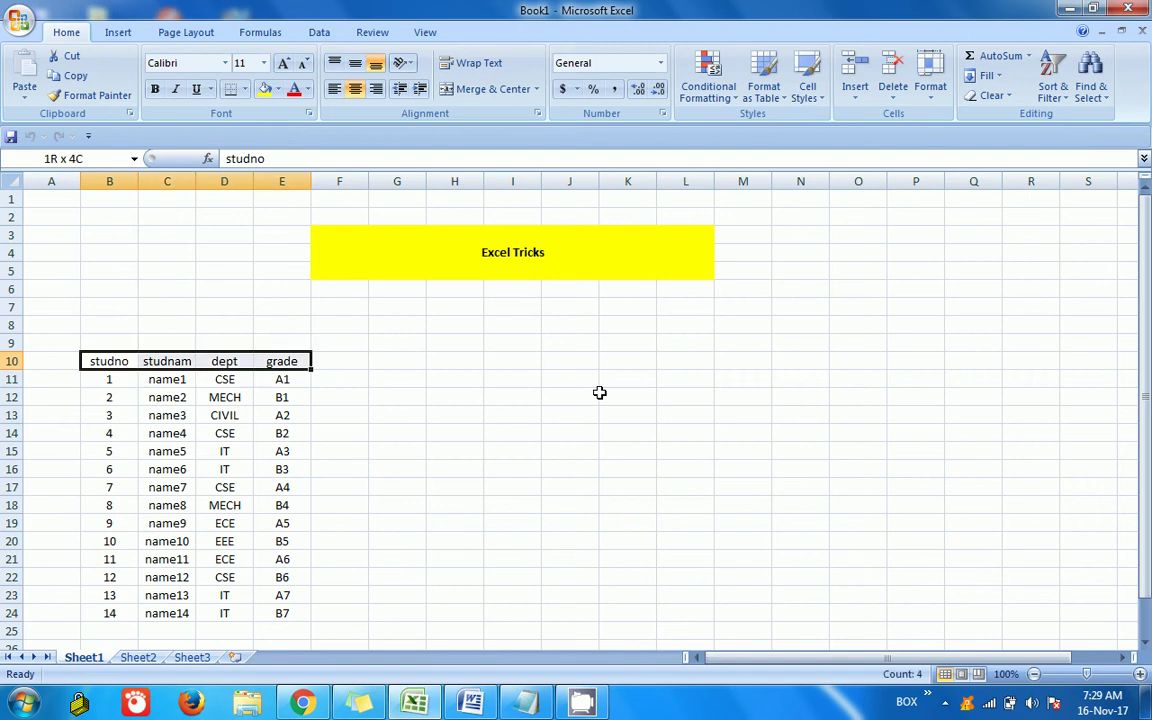
pyautogui.hotkey('ctrl', 'shift', 'Down')
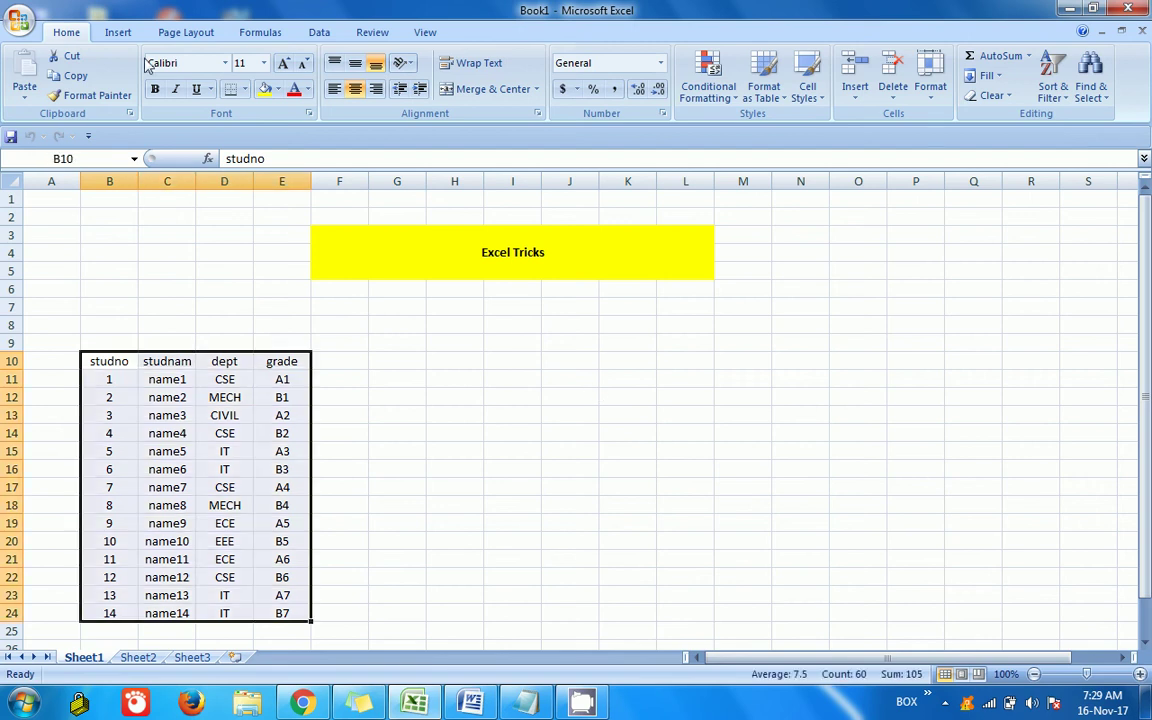
# Step: Start a PivotTable from the selection via Insert > PivotTable, targeting a new worksheet
pyautogui.click(118, 32)
pyautogui.click(33, 66)
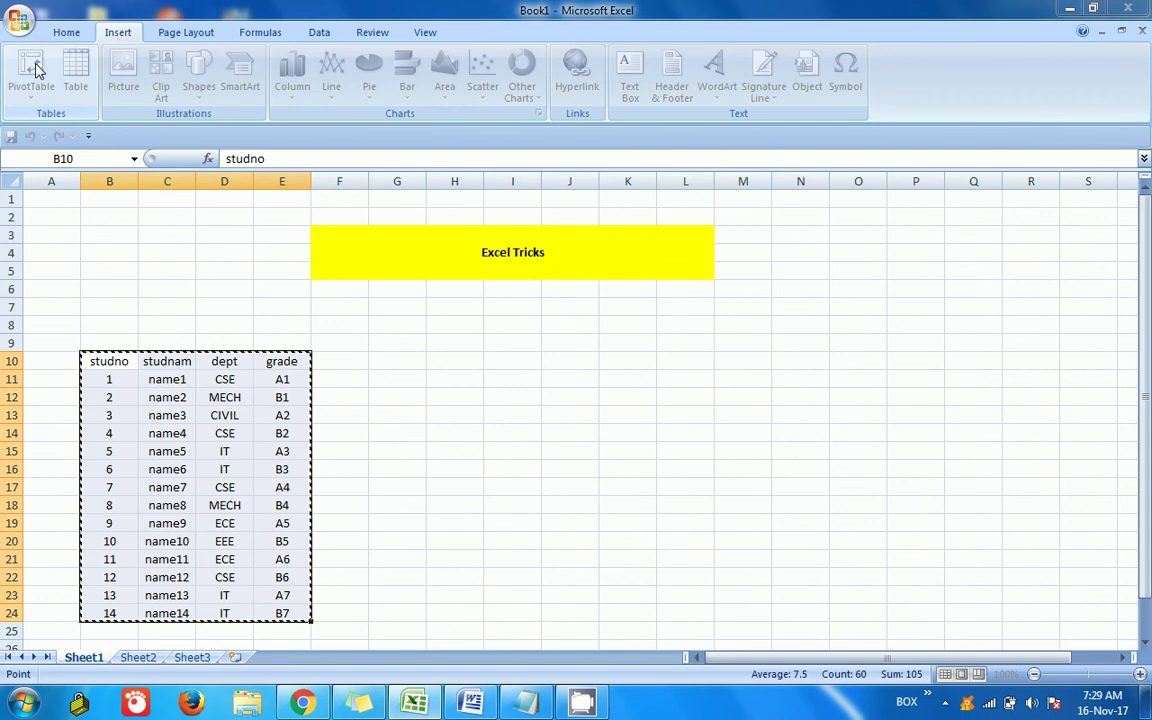
pyautogui.moveTo(376, 305); pyautogui.dragTo(532, 237)
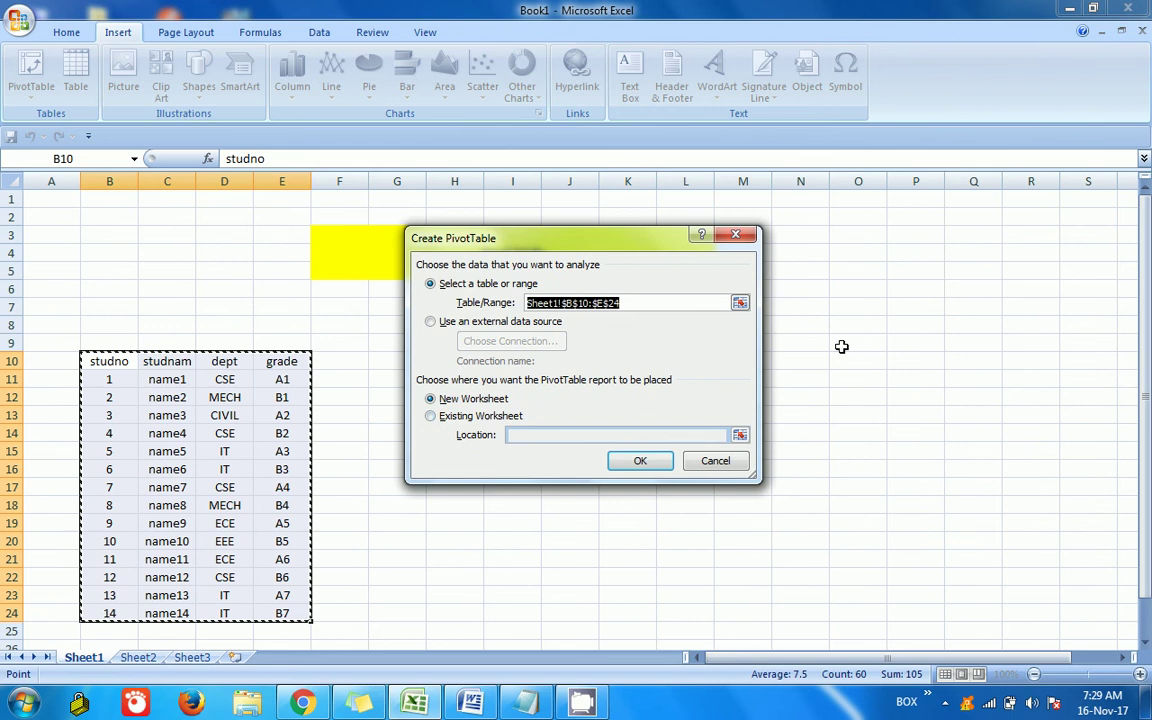
# Step: Create the PivotTable on a new sheet with dept as rows and Count of studnam as values
pyautogui.click(640, 461)
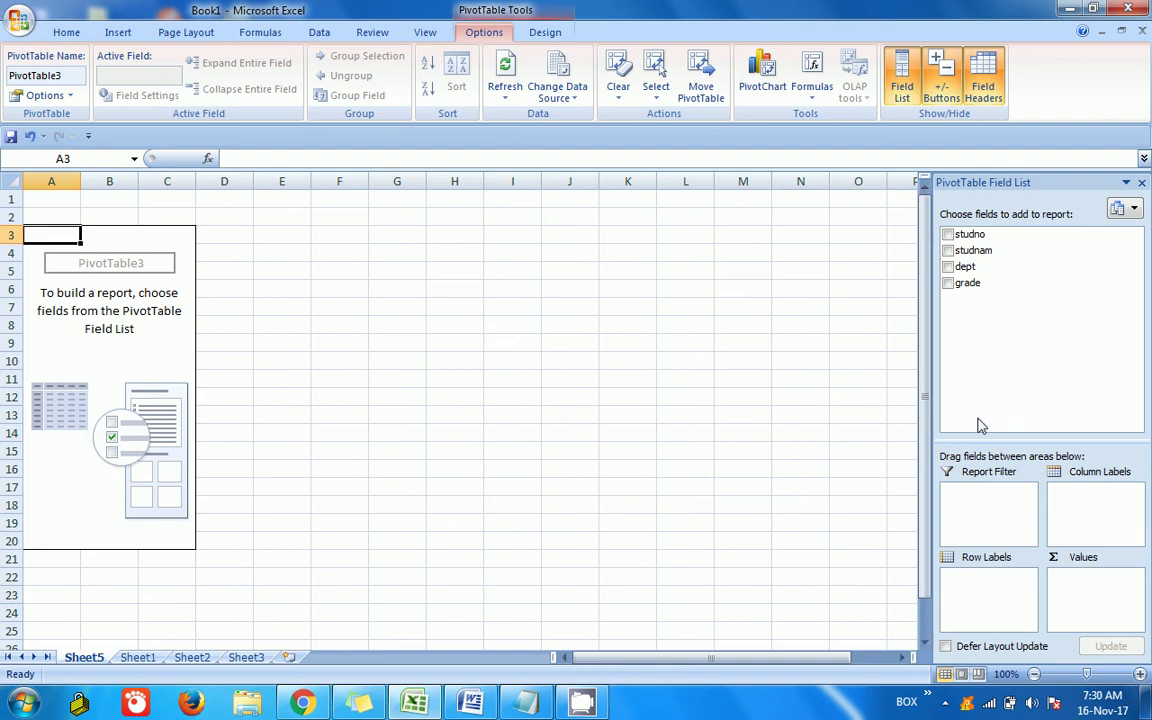
pyautogui.moveTo(975, 268); pyautogui.dragTo(990, 600)
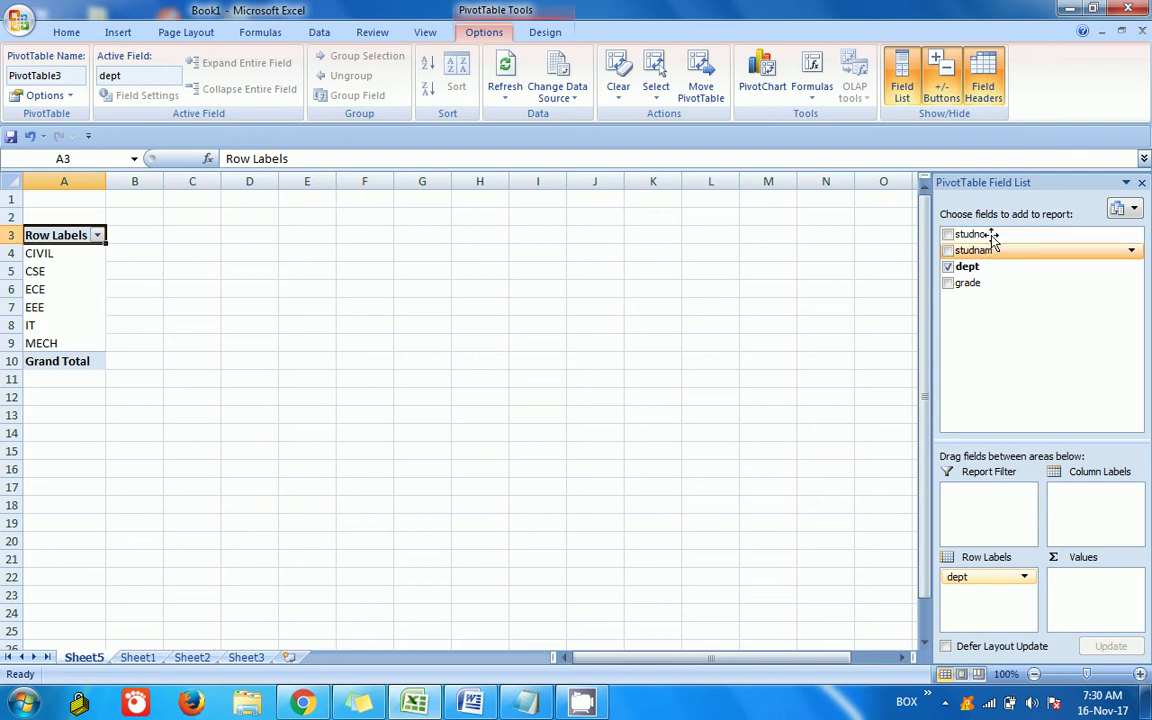
pyautogui.moveTo(990, 252); pyautogui.dragTo(1000, 588)
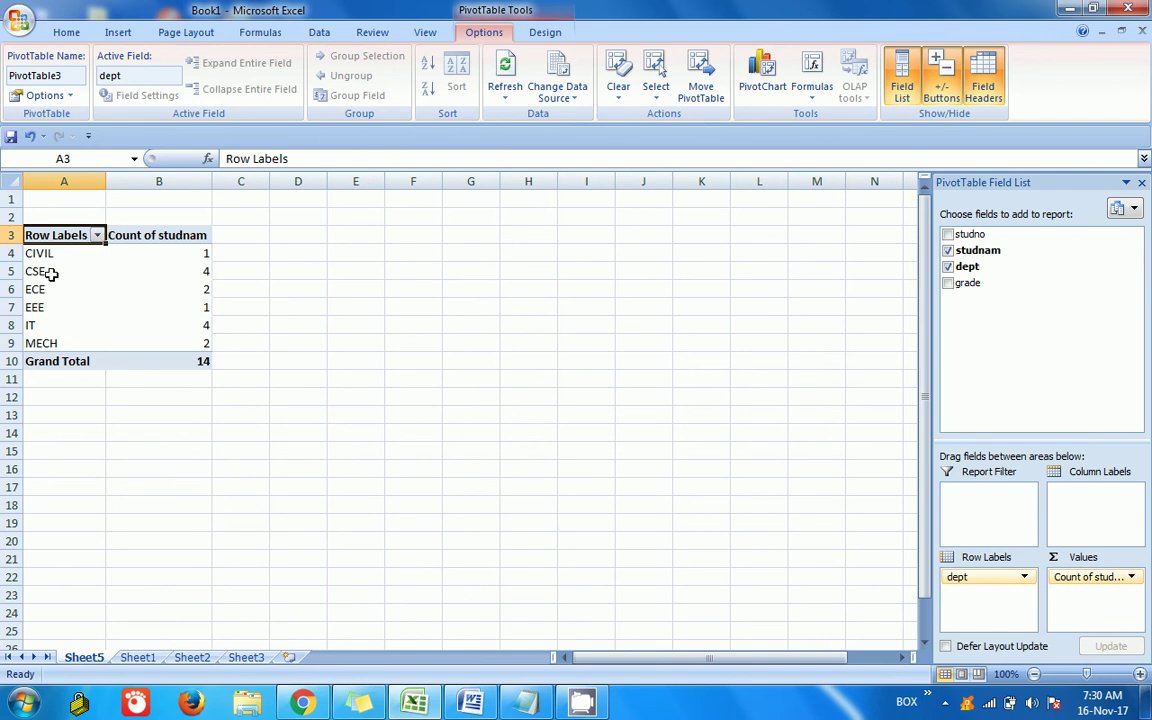
pyautogui.moveTo(185, 256)
pyautogui.click(1128, 582)
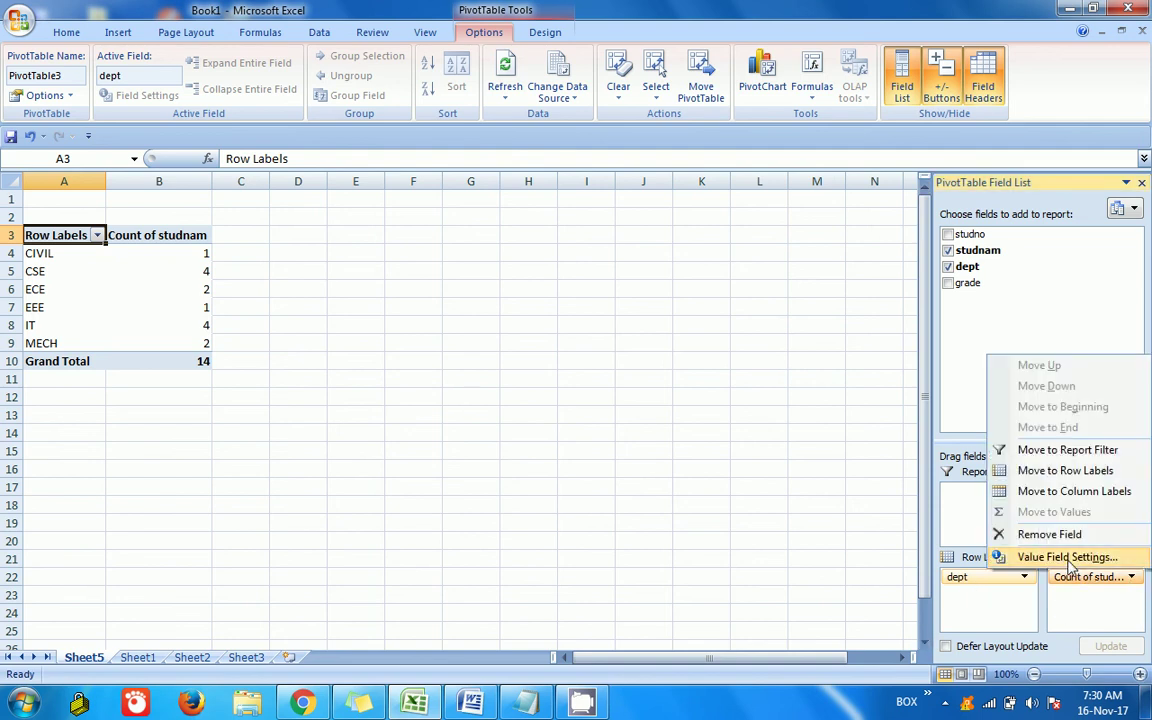
pyautogui.click(1068, 557)
pyautogui.click(454, 370)
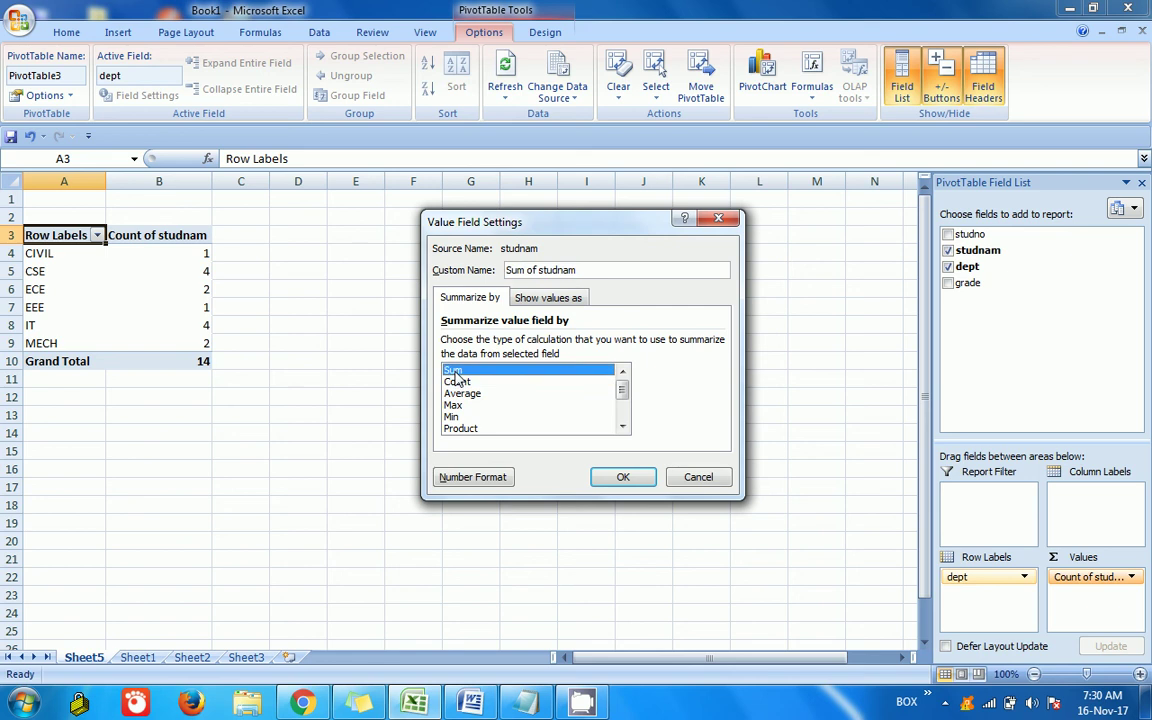
pyautogui.click(457, 382)
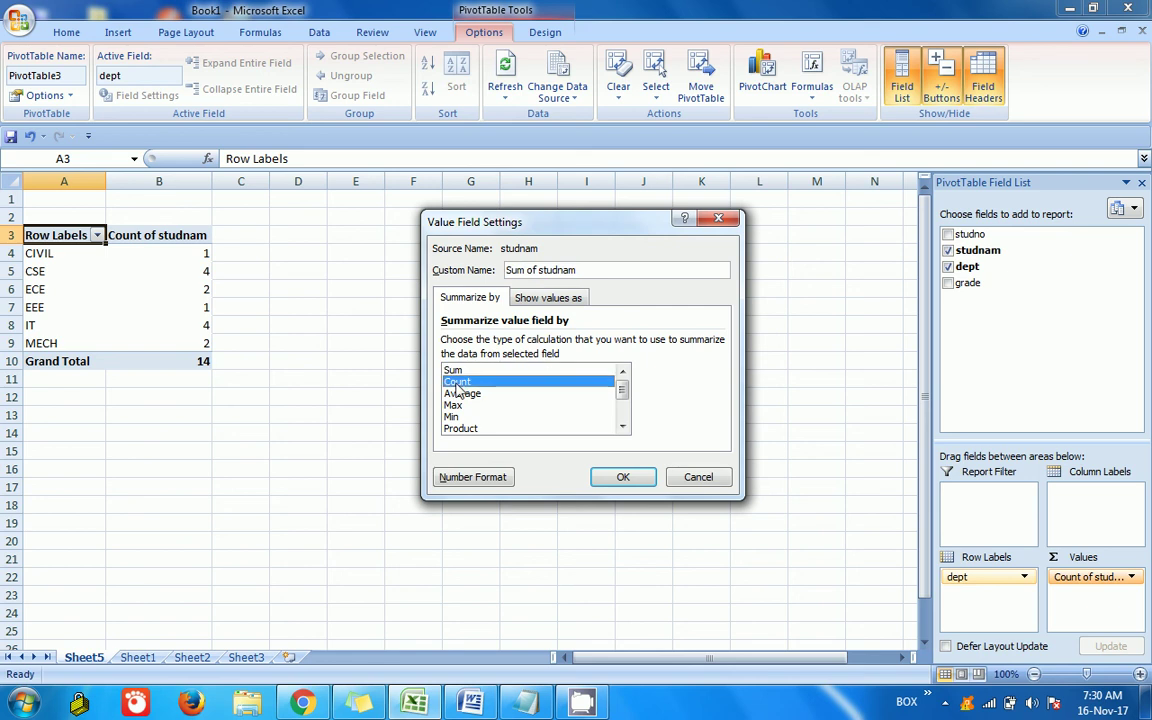
pyautogui.click(622, 426)
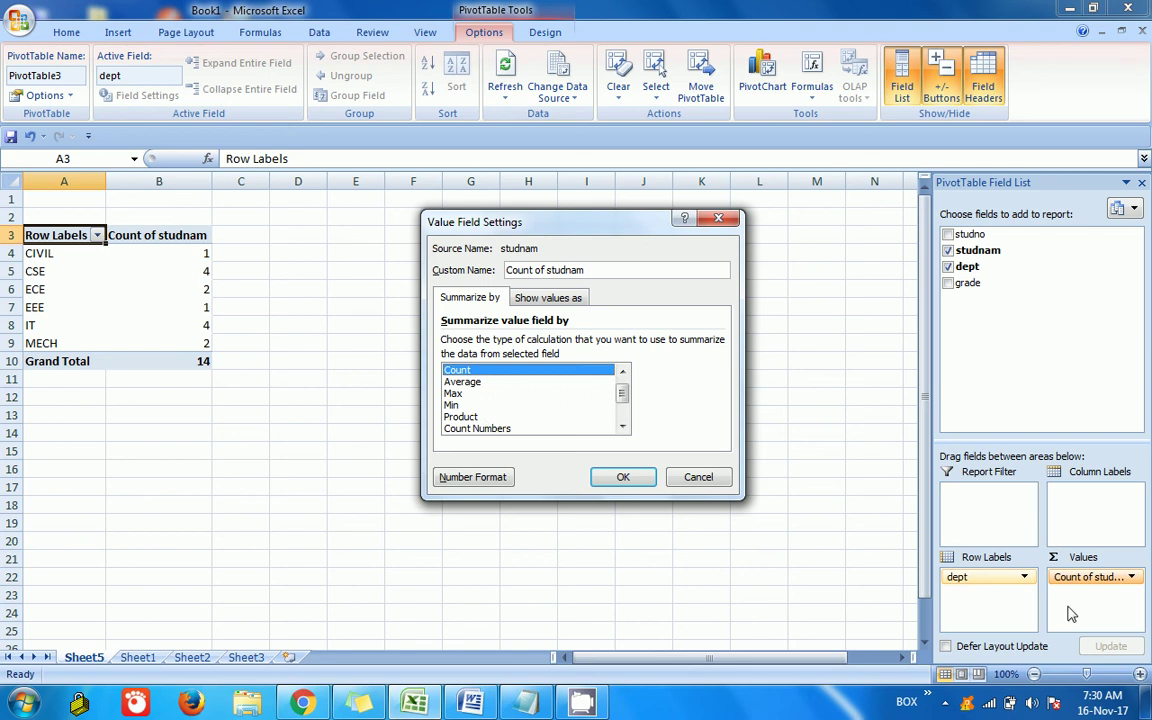
pyautogui.click(697, 479)
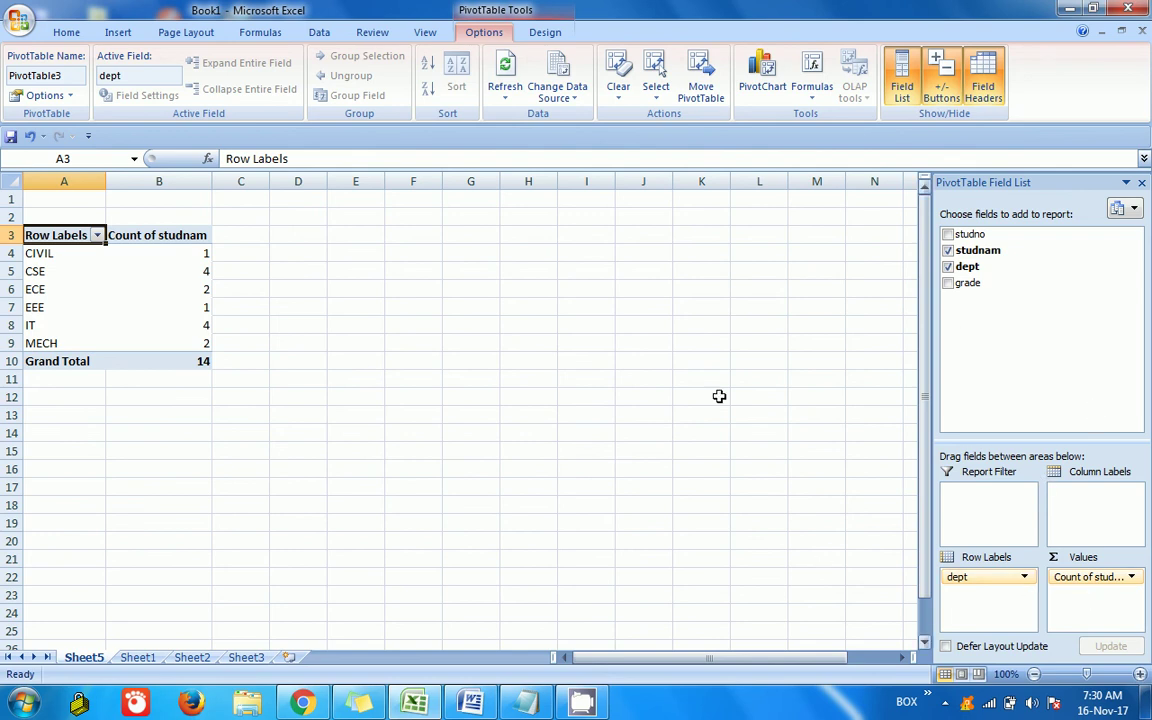
# Step: Add grade as a second row field beneath dept in the PivotTable
pyautogui.click(172, 271)
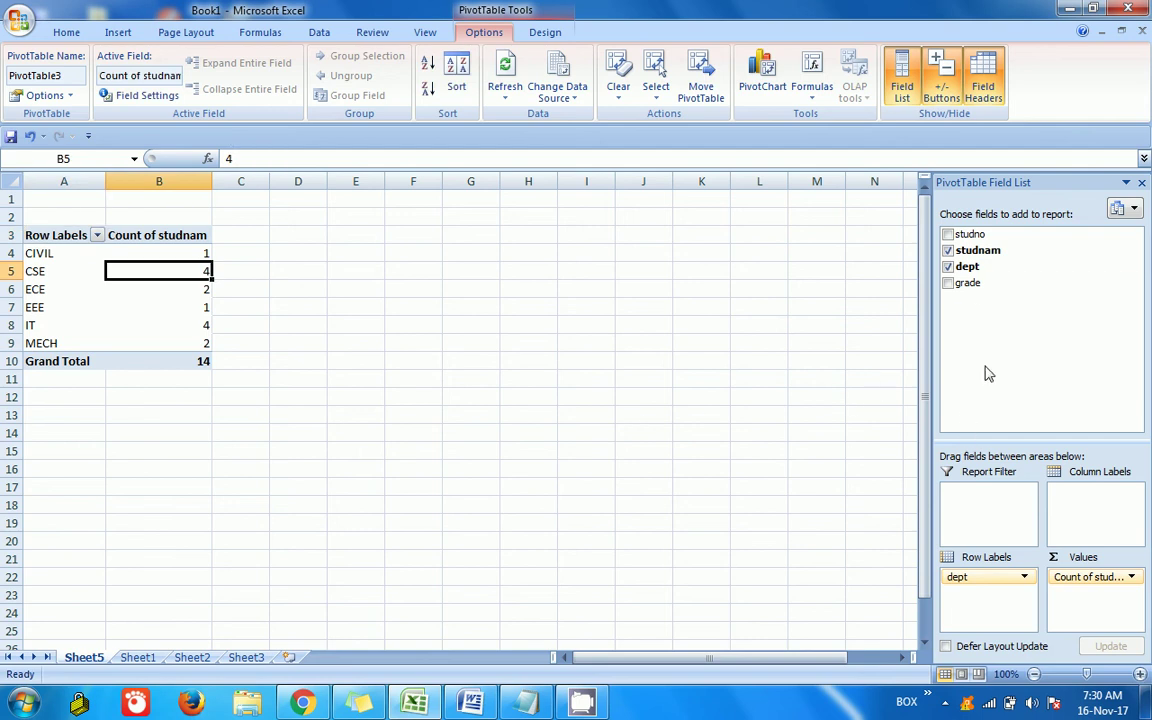
pyautogui.moveTo(972, 284); pyautogui.dragTo(941, 598)
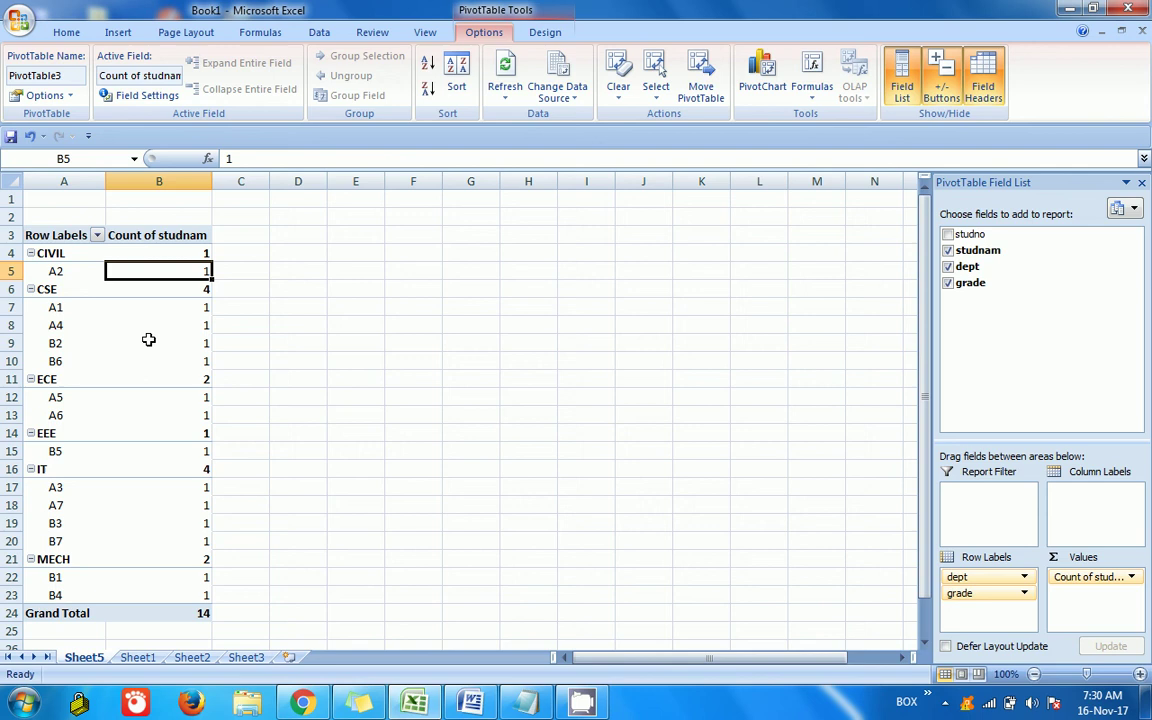
pyautogui.click(62, 290)
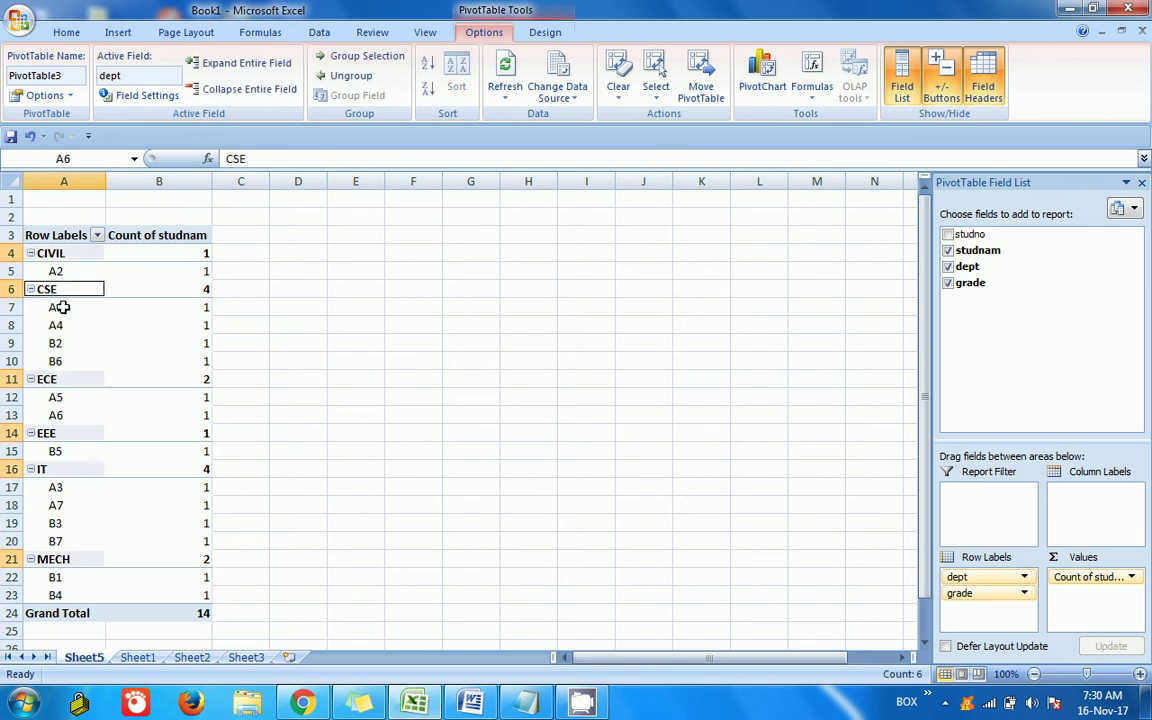
pyautogui.click(57, 305)
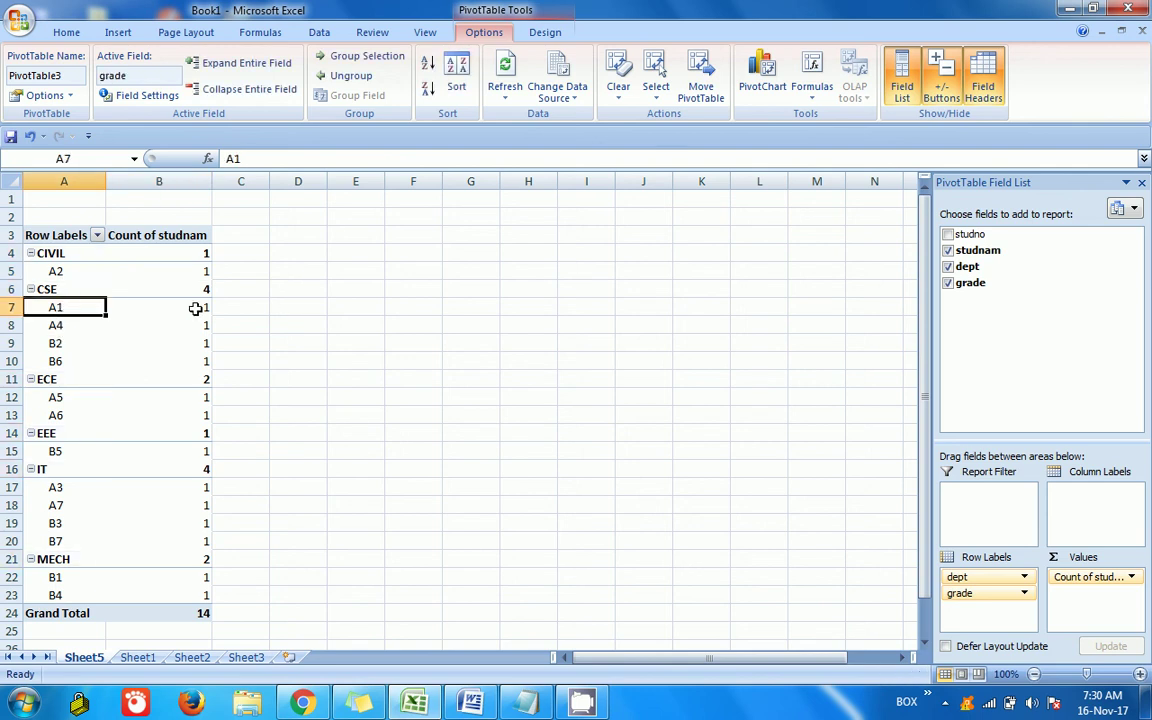
# Step: Move grade to Column Labels to inspect CSE's per-grade counts, then back under dept
pyautogui.moveTo(1016, 593); pyautogui.dragTo(1090, 505)
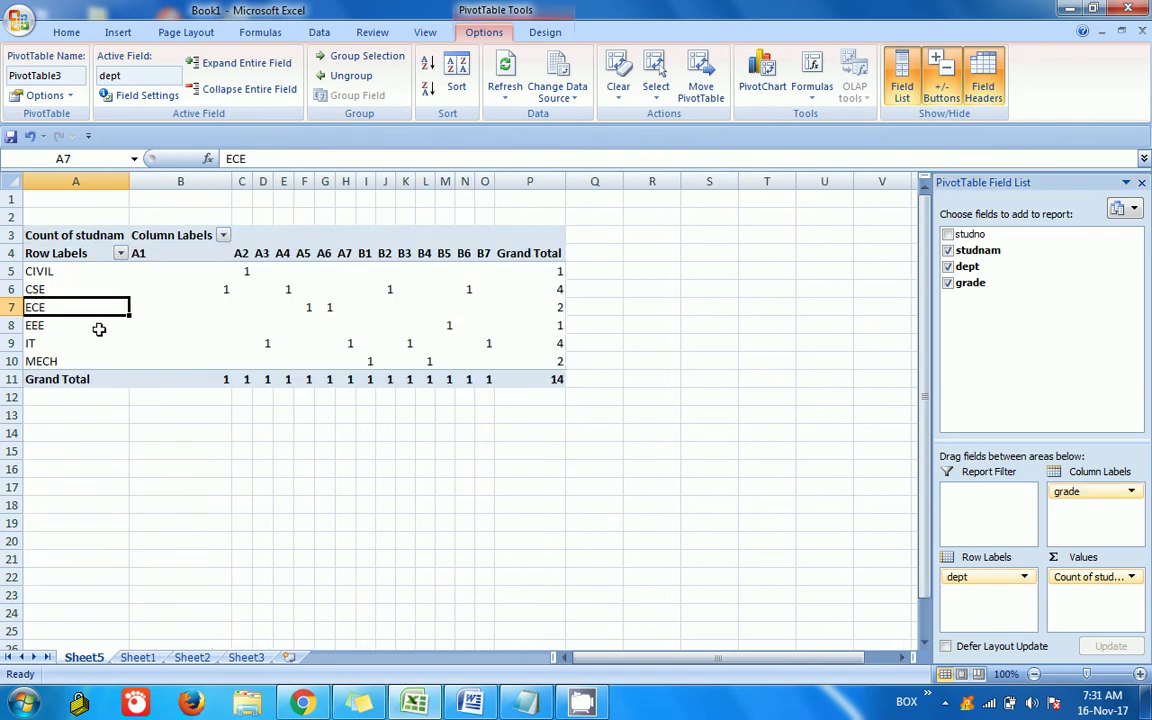
pyautogui.click(11, 289)
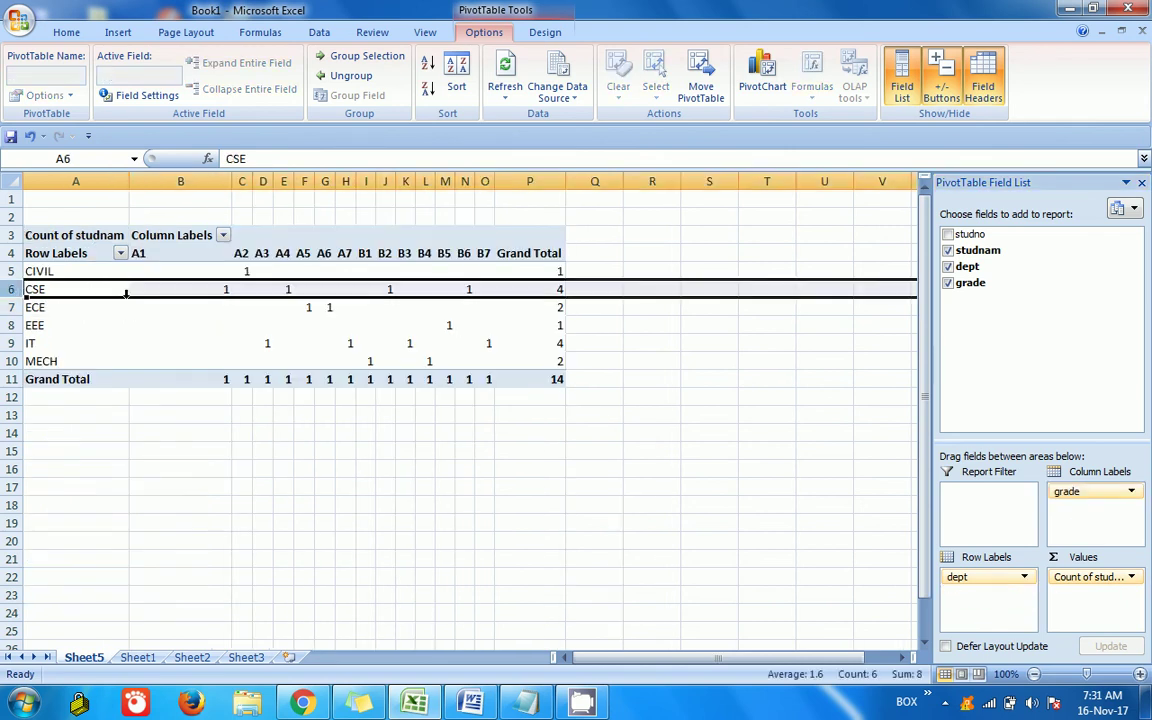
pyautogui.click(225, 289)
pyautogui.click(304, 289)
pyautogui.click(386, 289)
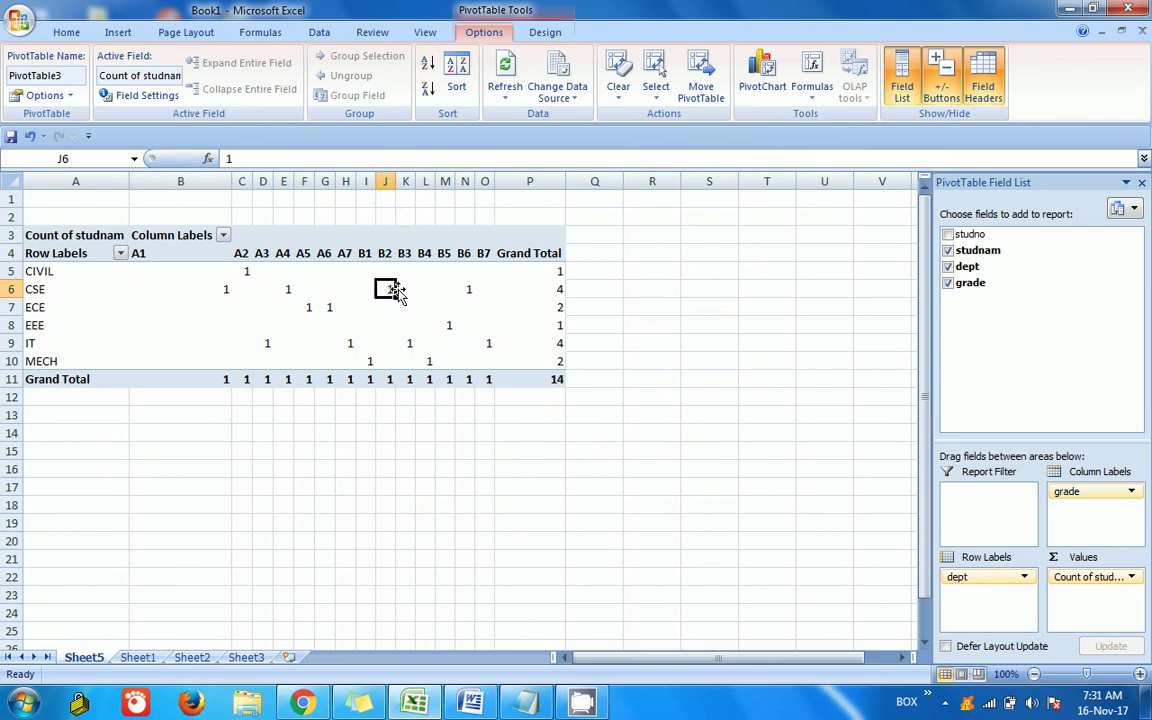
pyautogui.click(468, 289)
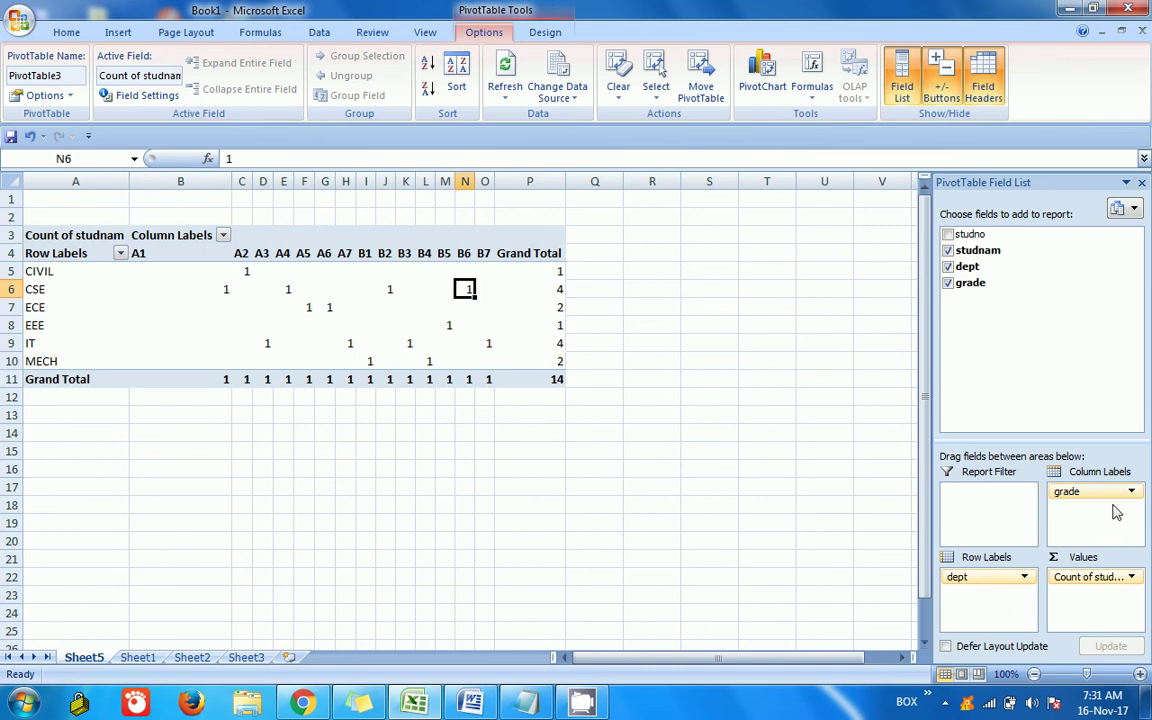
pyautogui.moveTo(1108, 491); pyautogui.dragTo(988, 600)
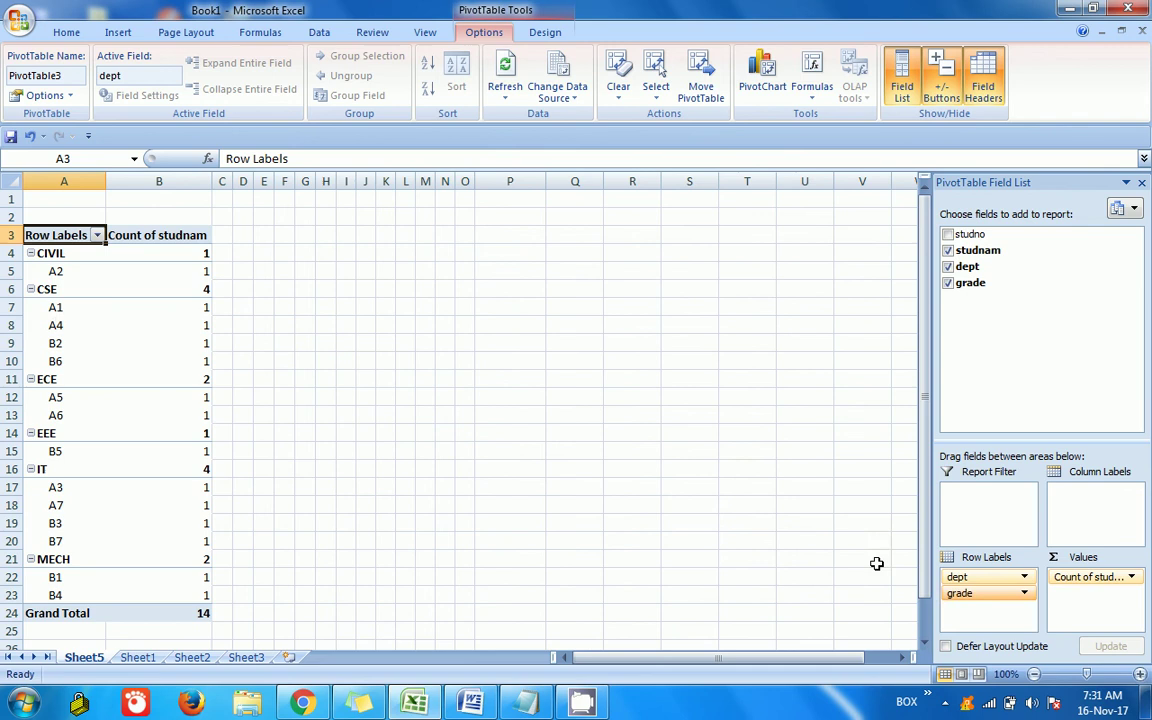
# Step: Move grade into the PivotTable's Column Labels so grades spread across columns
pyautogui.doubleClick(55, 308)
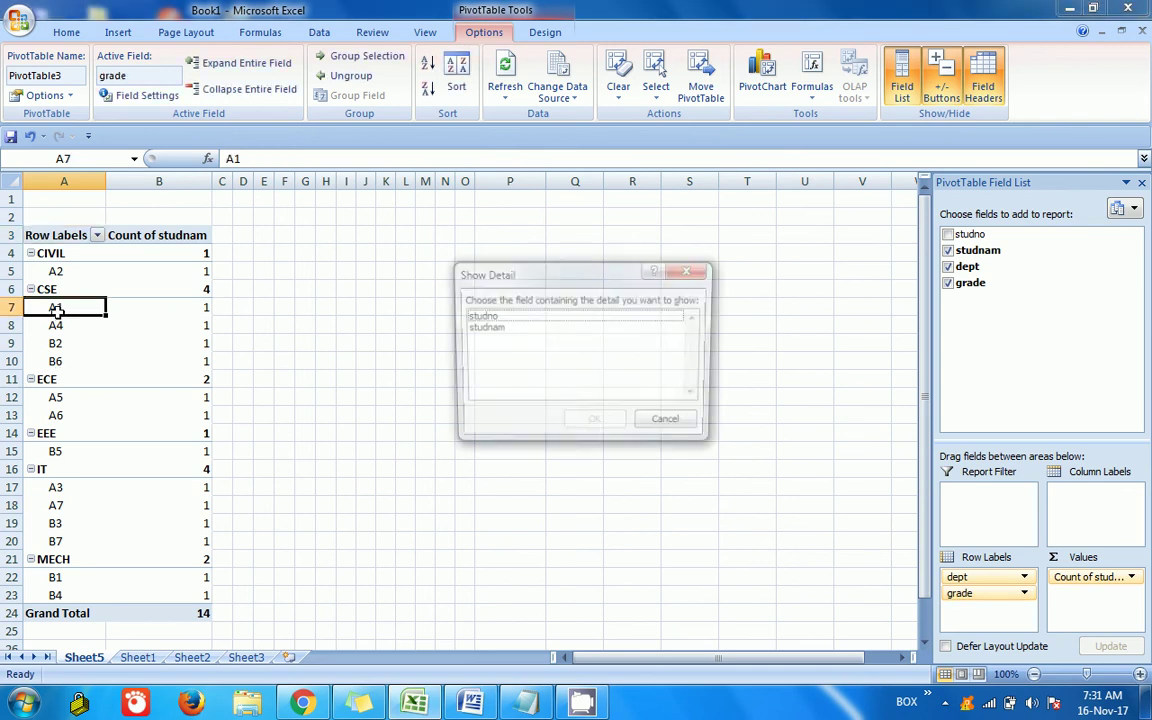
pyautogui.click(672, 427)
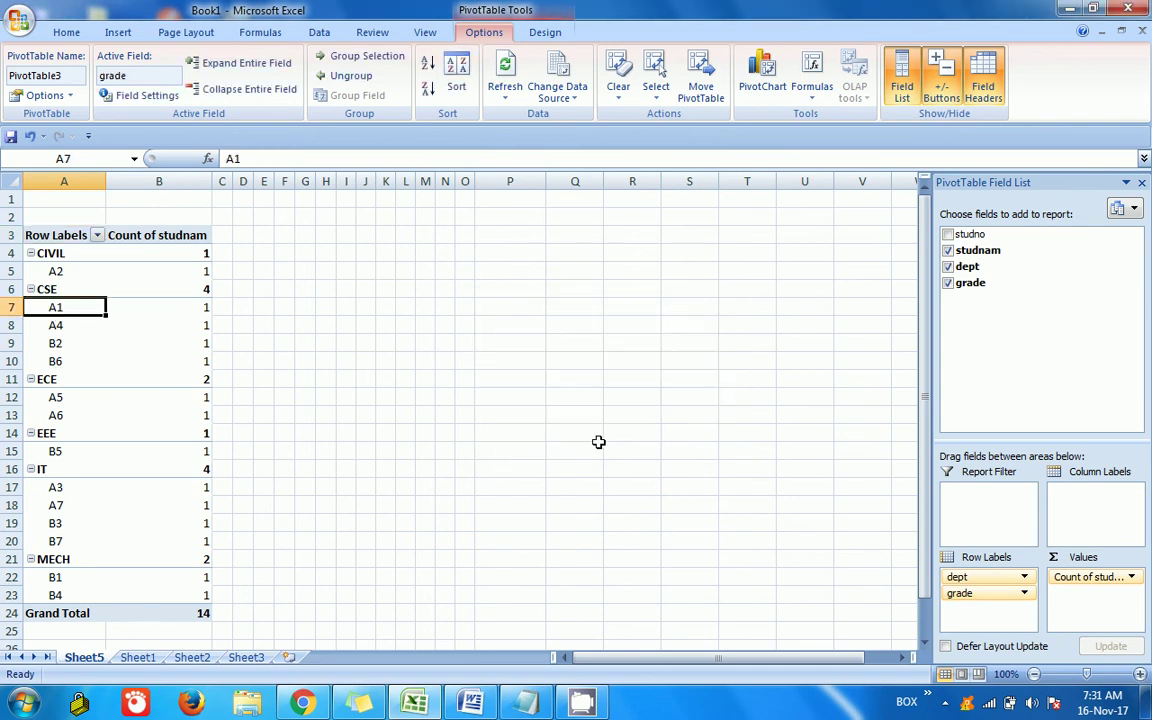
pyautogui.click(203, 613)
pyautogui.moveTo(955, 593); pyautogui.dragTo(1075, 495)
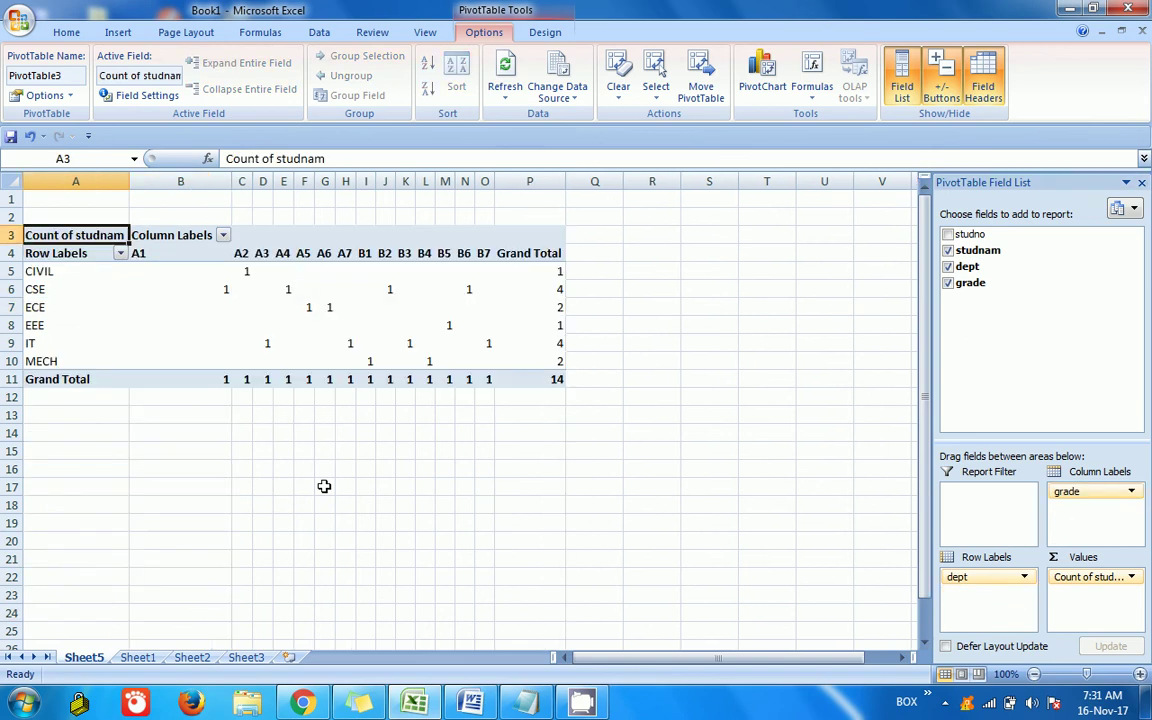
# Step: Drill into Grand Total 14 and the CSE total 4 to create detail sheets of their records
pyautogui.click(38, 271)
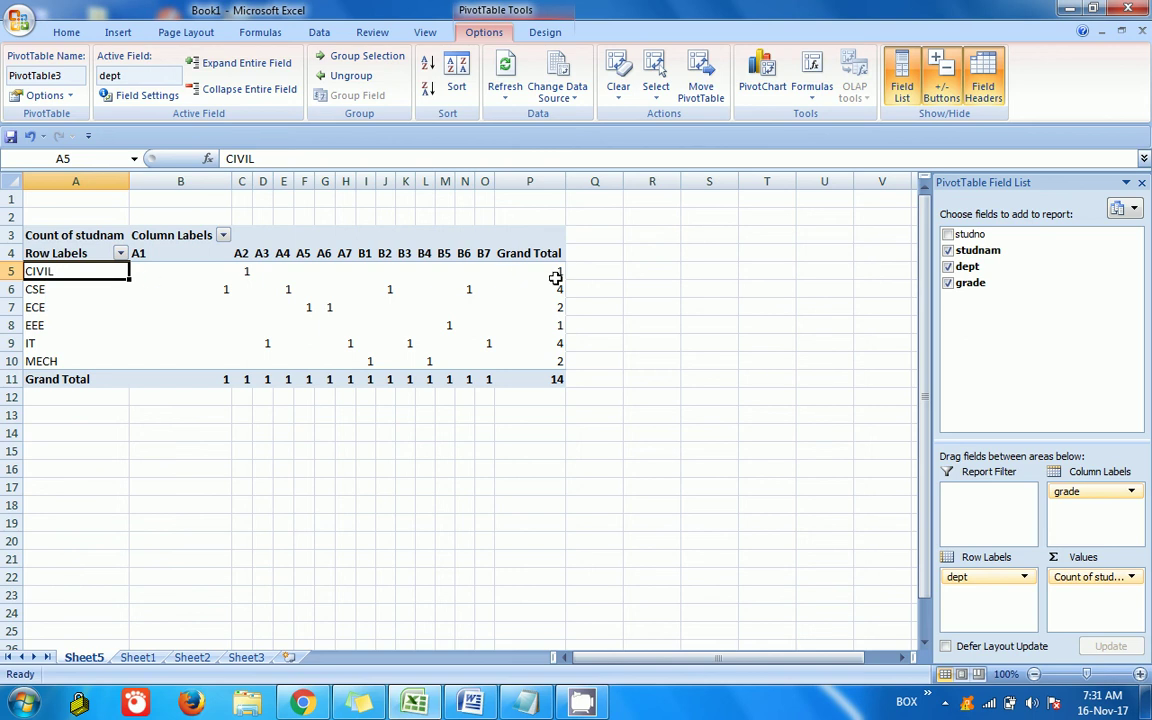
pyautogui.doubleClick(557, 379)
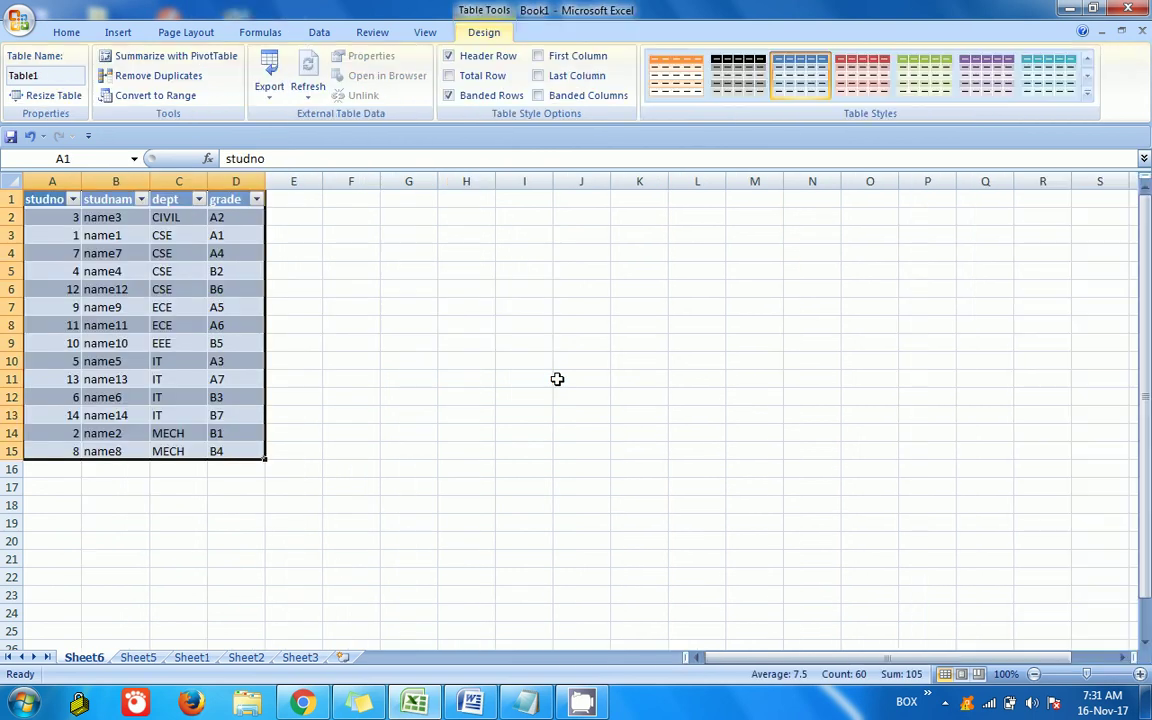
pyautogui.click(138, 657)
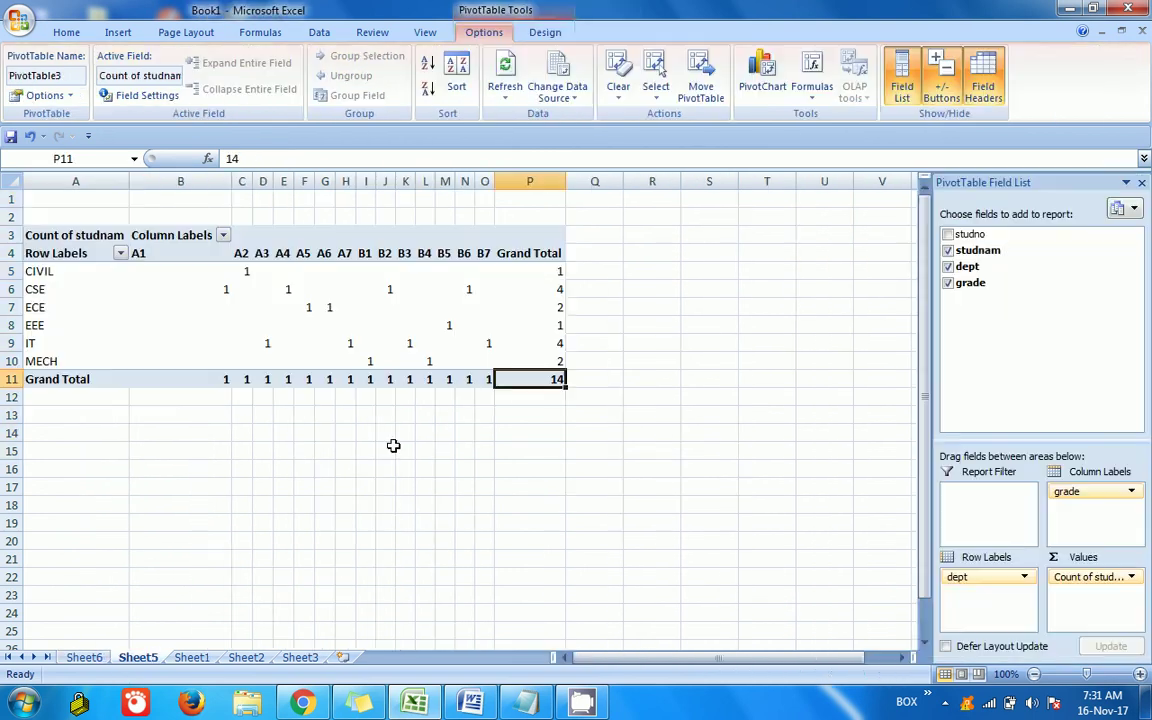
pyautogui.click(554, 292)
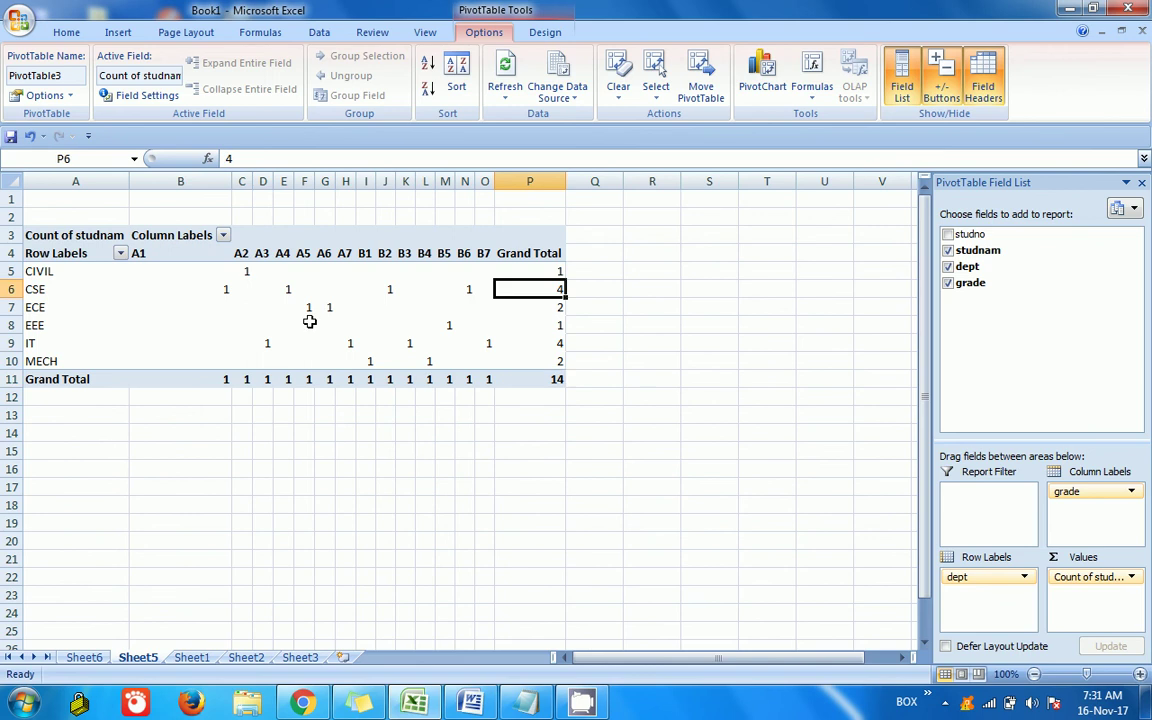
pyautogui.doubleClick(555, 289)
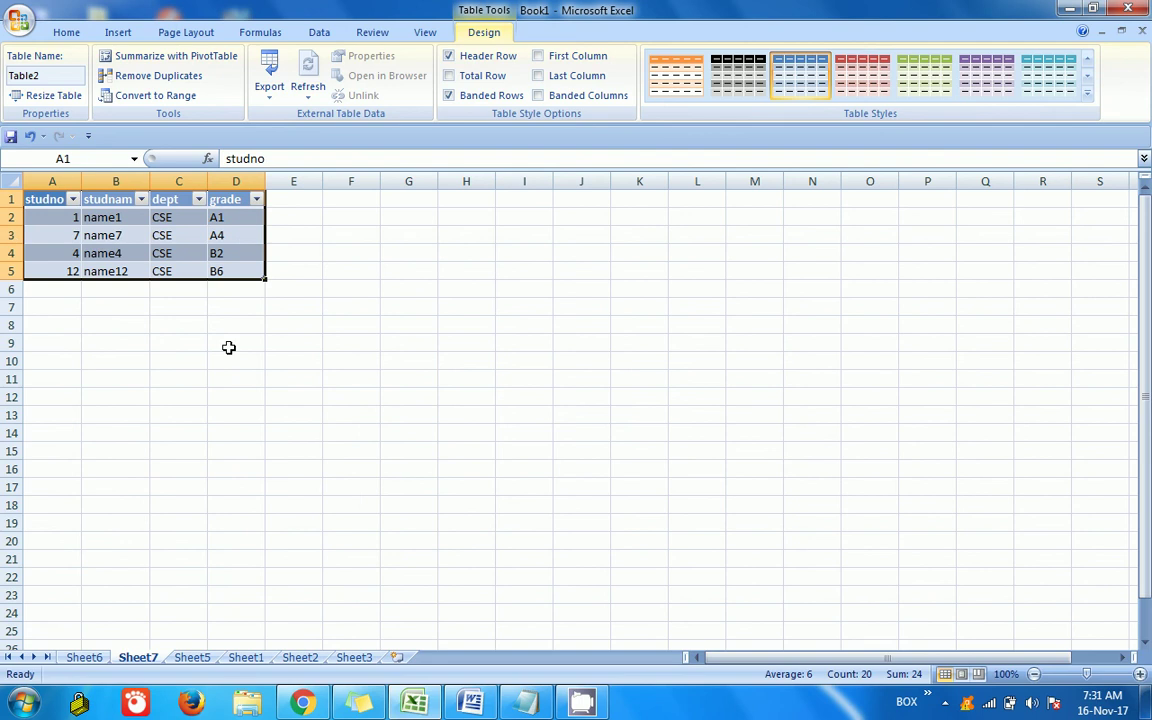
pyautogui.click(191, 657)
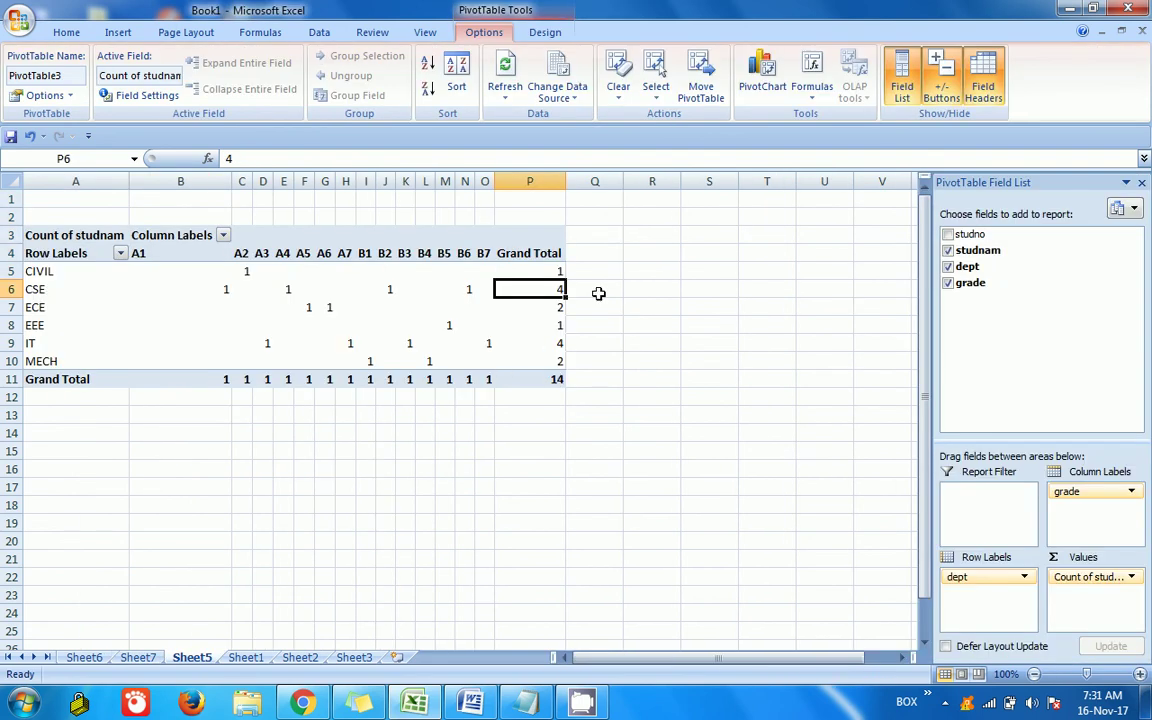
pyautogui.moveTo(549, 268); pyautogui.dragTo(553, 361)
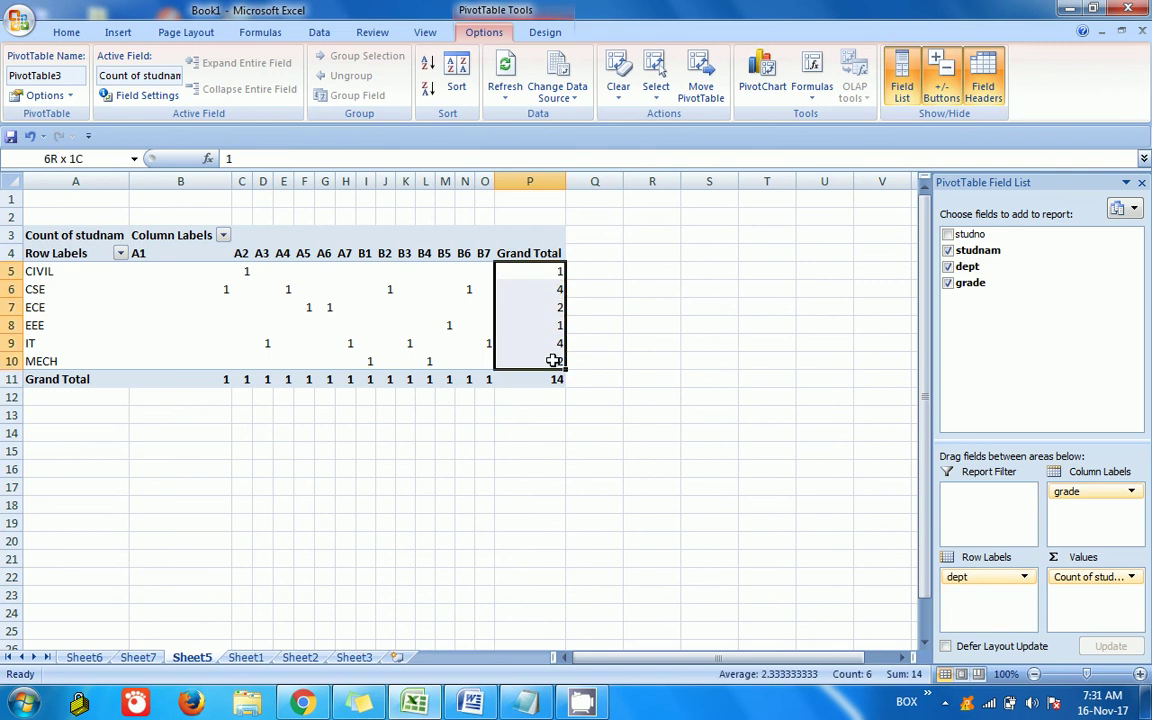
pyautogui.click(582, 343)
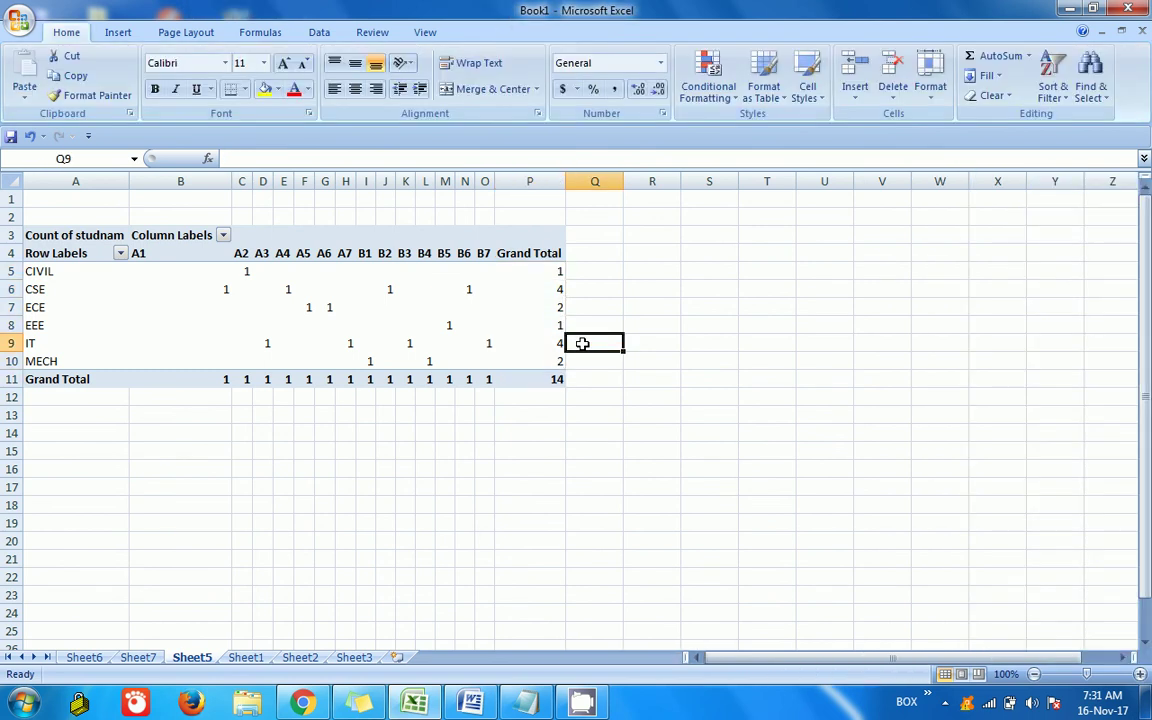